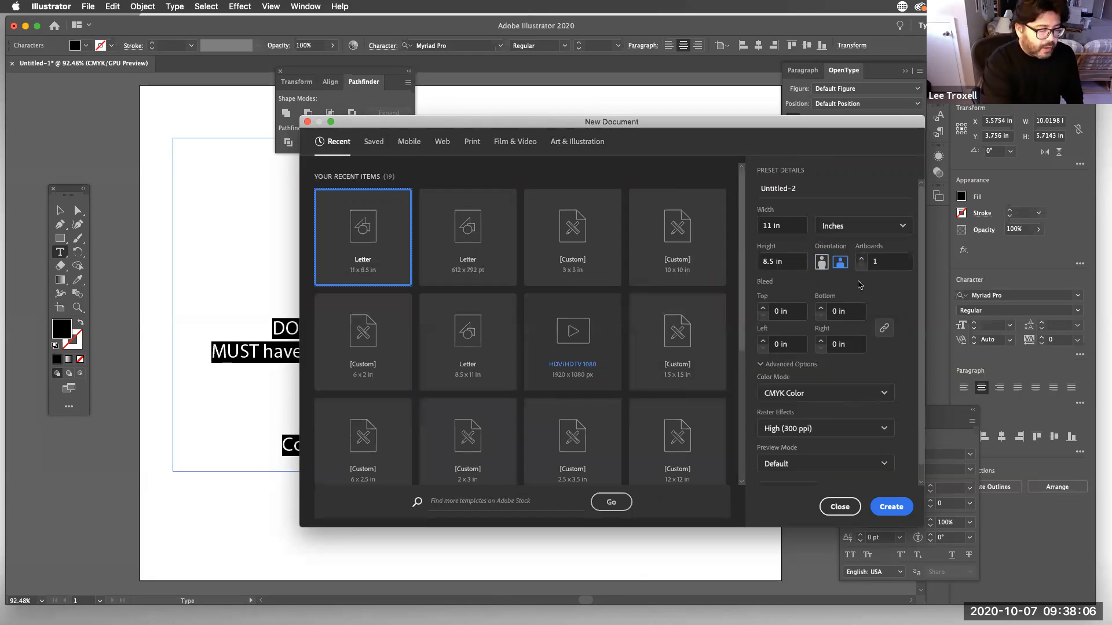
# Create a new portrait document 8.5 in wide and 11 in high, measured in inches.
pyautogui.click(823, 262)
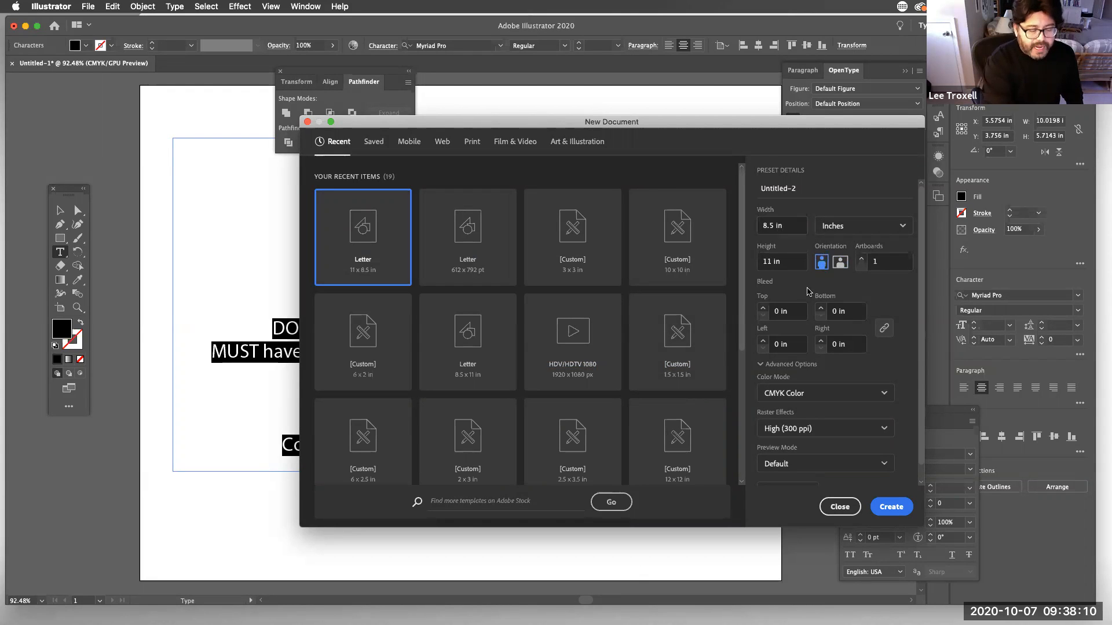
pyautogui.click(898, 227)
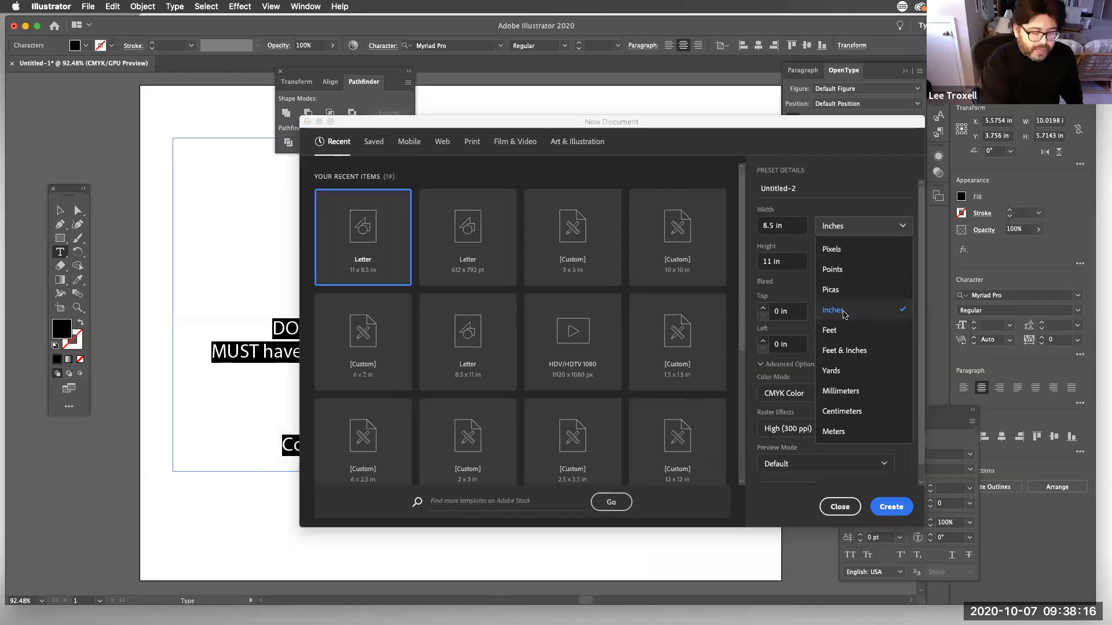
pyautogui.click(843, 313)
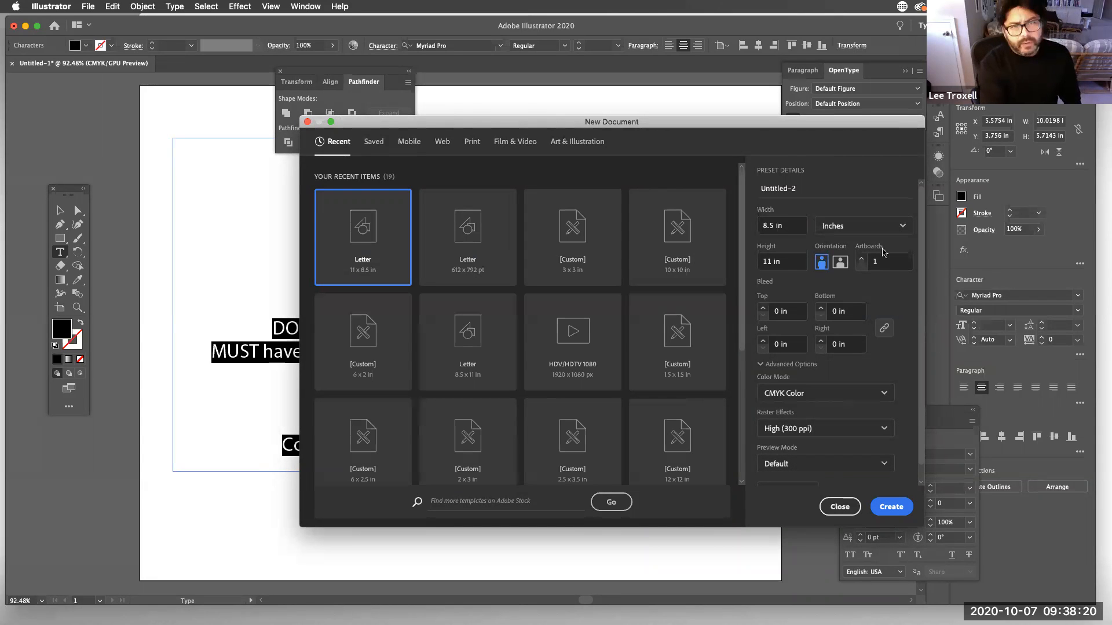
pyautogui.click(898, 233)
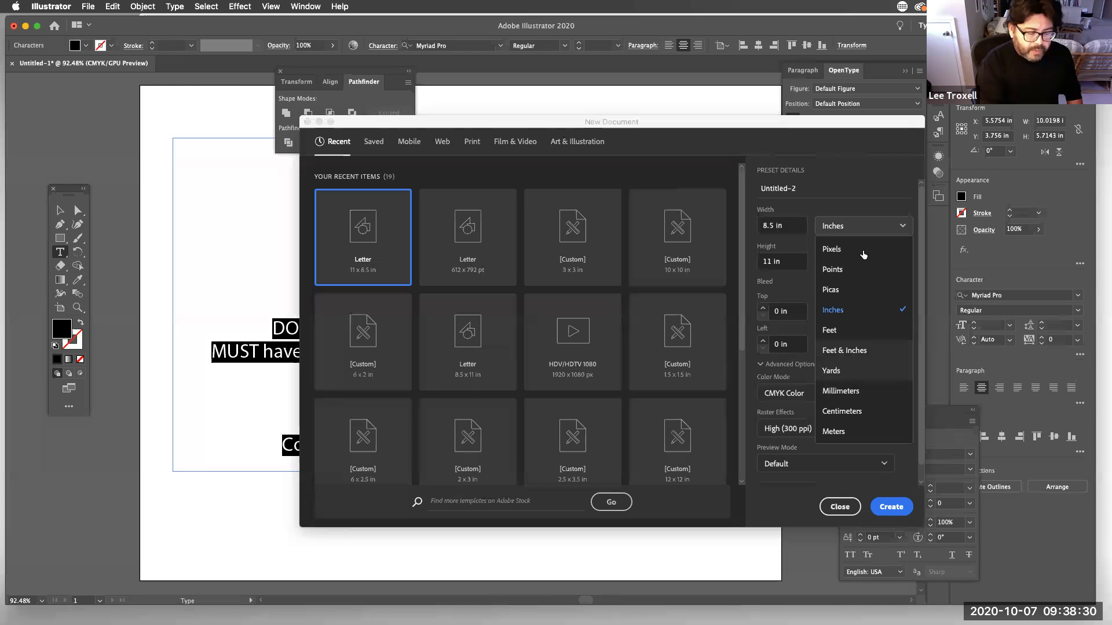
pyautogui.click(844, 313)
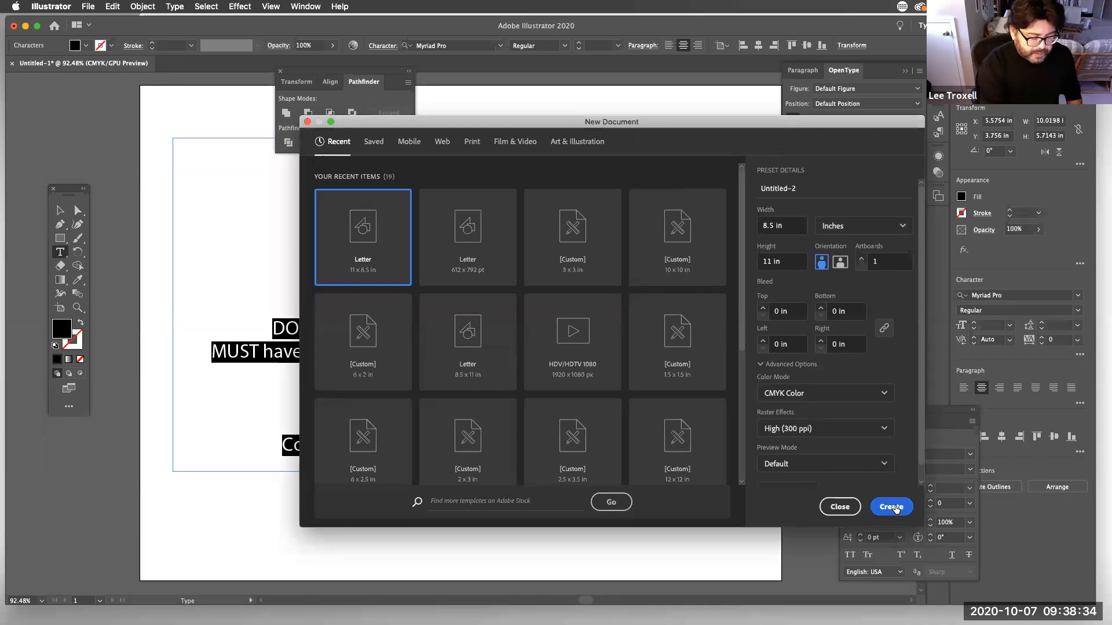
pyautogui.click(892, 508)
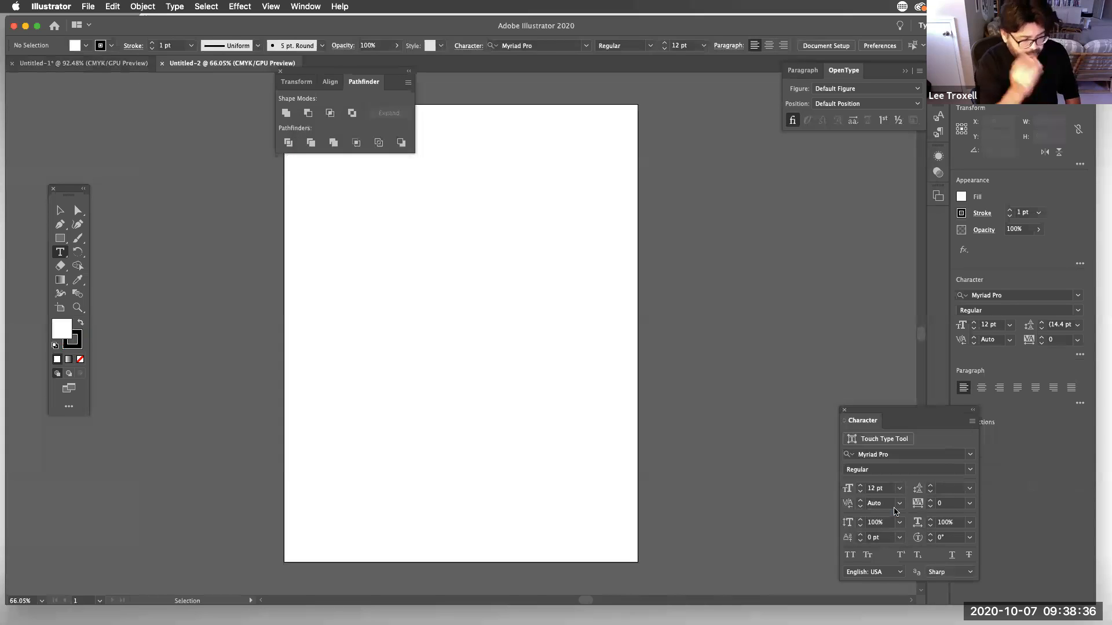
# Move the floating toolbar and Pathfinder panel off the page's upper area and switch to the Essentials workspace.
pyautogui.moveTo(81, 190); pyautogui.dragTo(670, 147)
pyautogui.moveTo(342, 74); pyautogui.dragTo(180, 207)
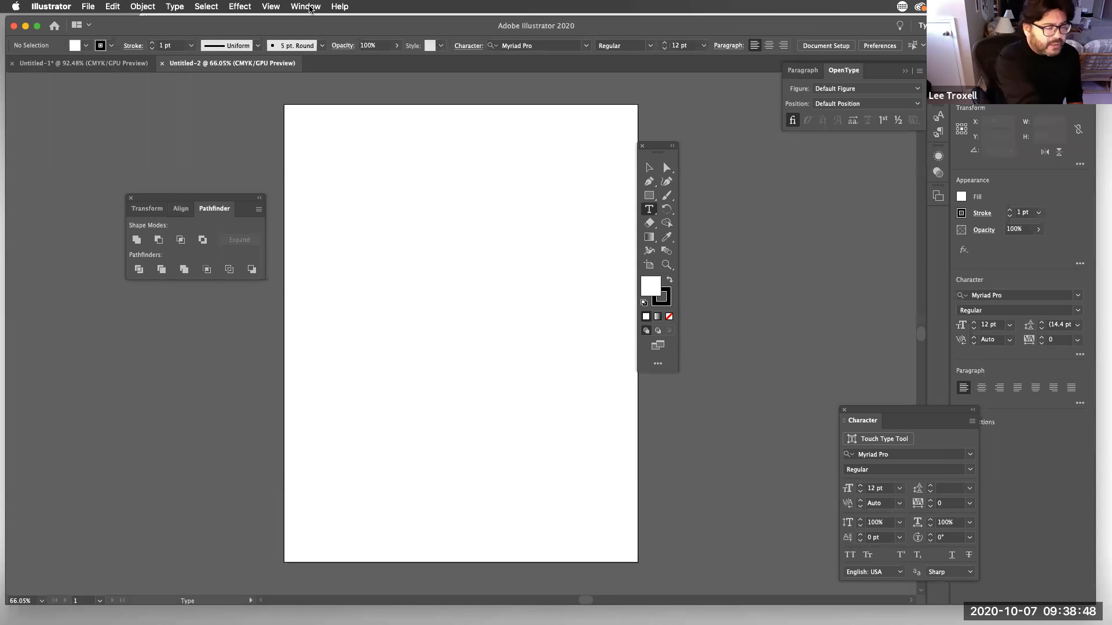
pyautogui.click(313, 12)
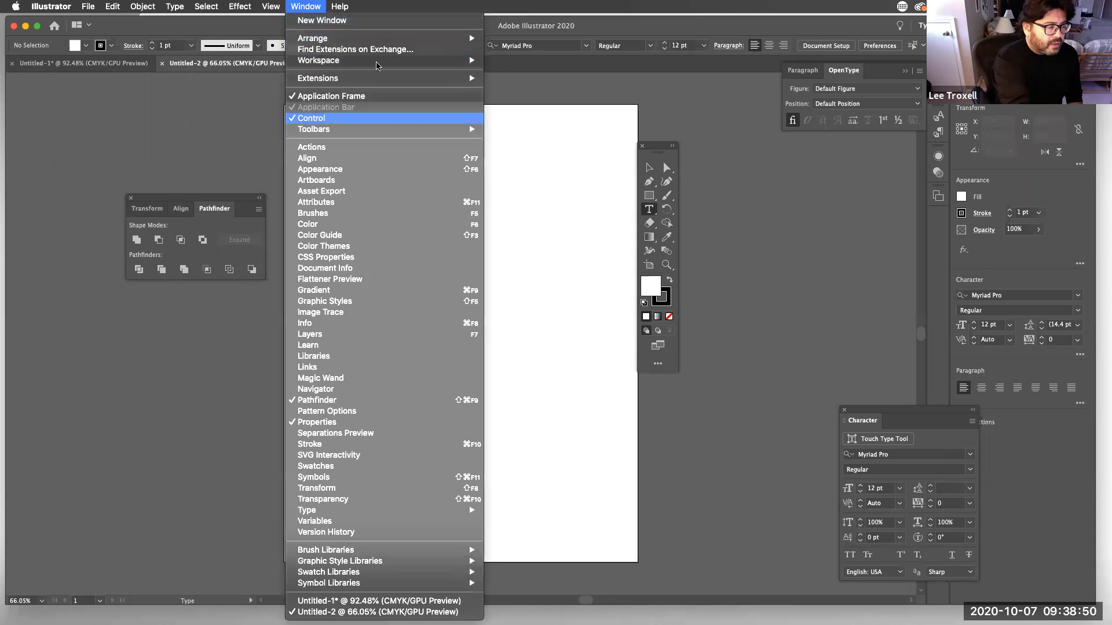
pyautogui.moveTo(440, 61)
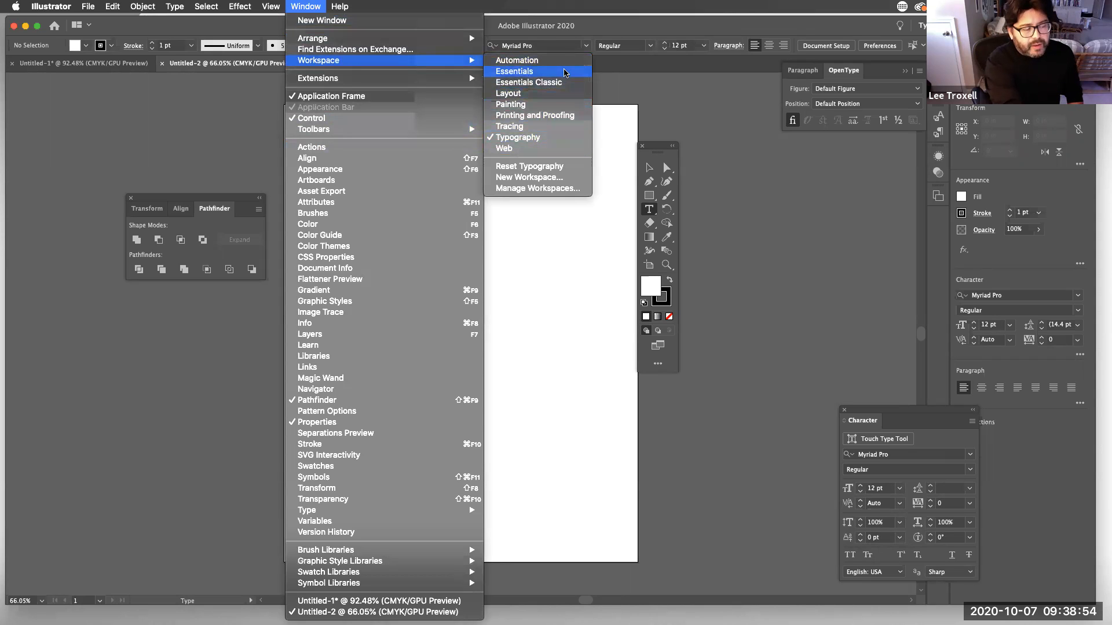
pyautogui.click(572, 84)
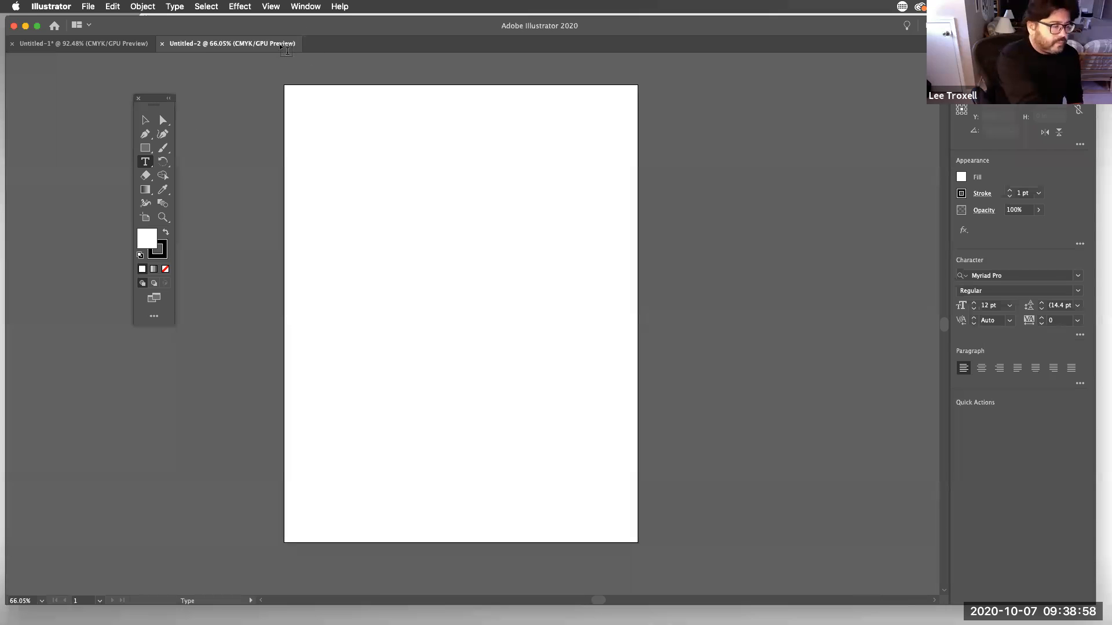
# Place the toolbar beside the artboard and draw a rectangle about 4.9 in wide and 5.2 in high near the page's middle.
pyautogui.moveTo(153, 99); pyautogui.dragTo(268, 281)
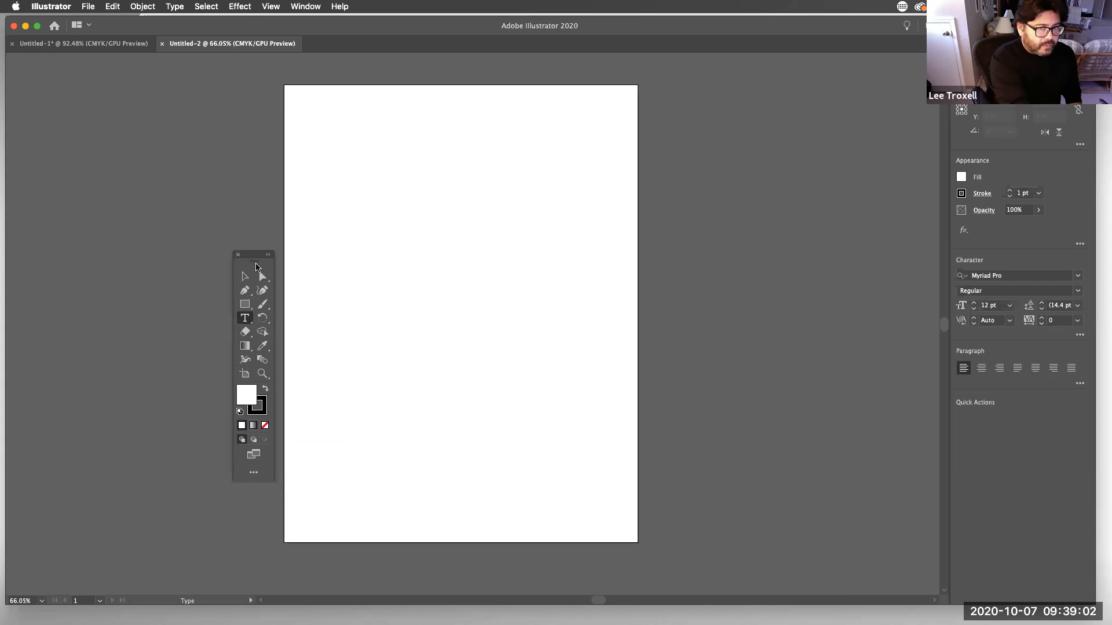
pyautogui.moveTo(253, 262); pyautogui.dragTo(248, 209)
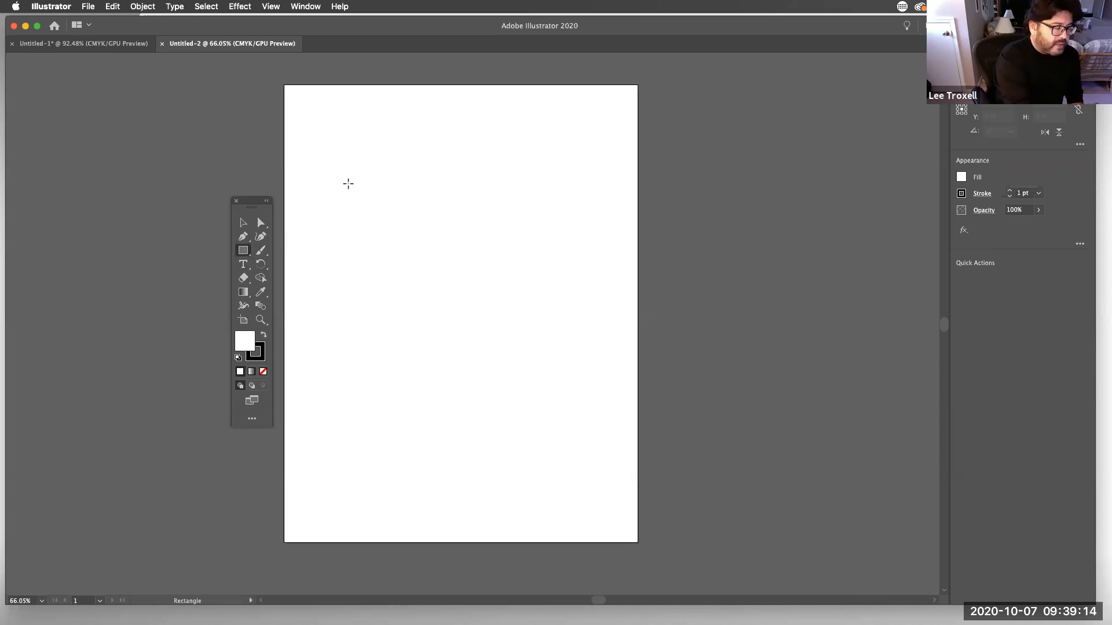
pyautogui.moveTo(348, 185)
pyautogui.mouseDown()
pyautogui.moveTo(548, 349)
pyautogui.moveTo(552, 400)
pyautogui.mouseUp()
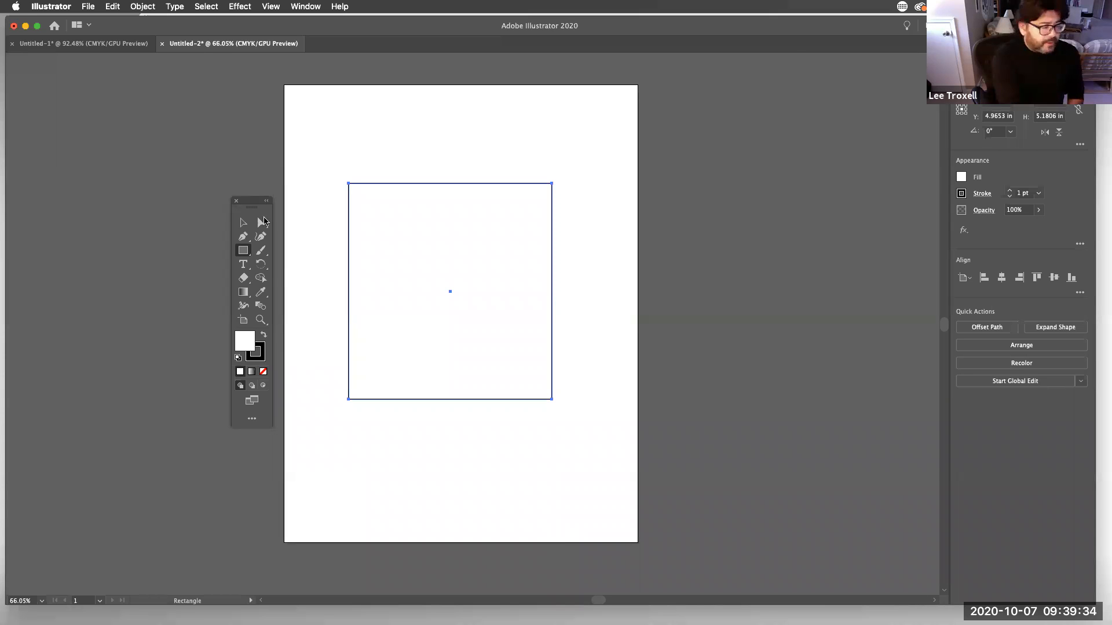
# Show the Swatches panel and arrange it with the toolbar beside the selected rectangle.
pyautogui.moveTo(251, 206); pyautogui.dragTo(630, 186)
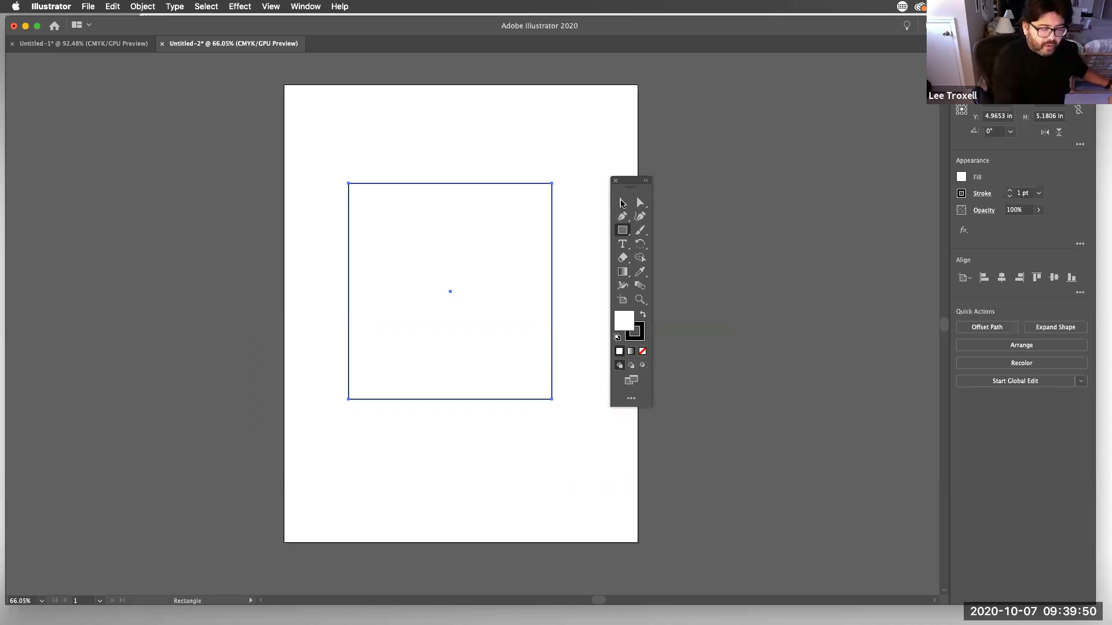
pyautogui.click(621, 205)
pyautogui.click(544, 282)
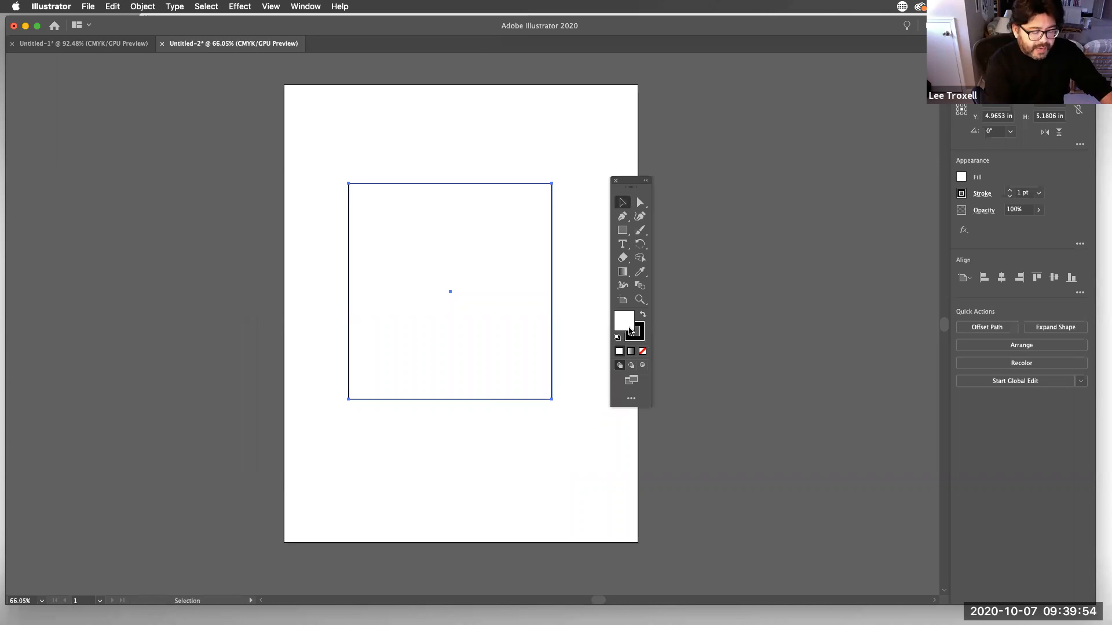
pyautogui.click(641, 338)
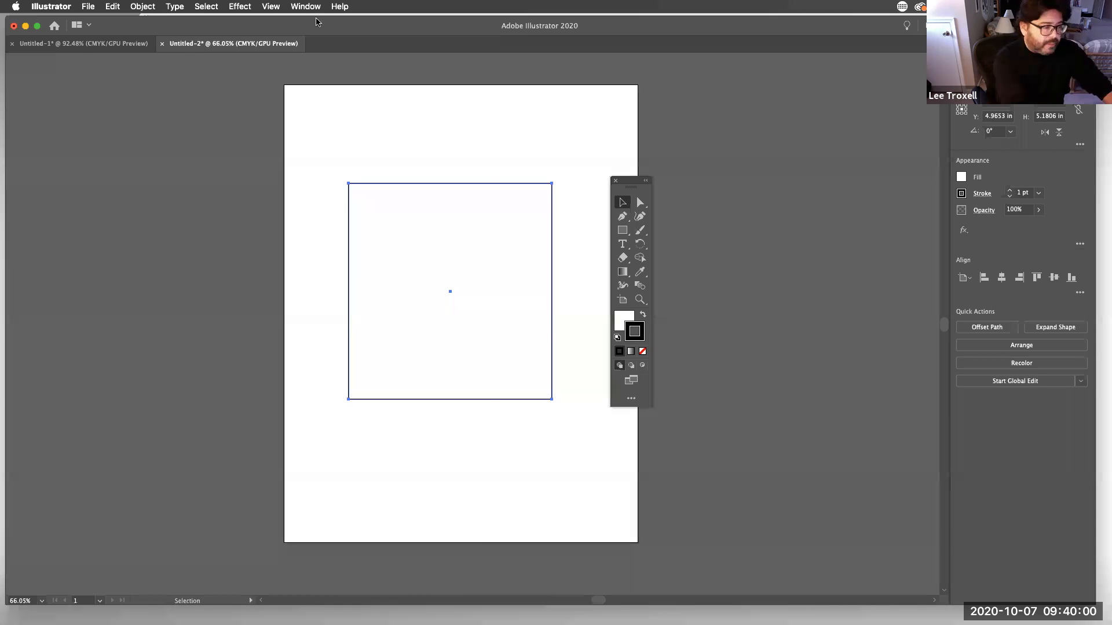
pyautogui.click(305, 6)
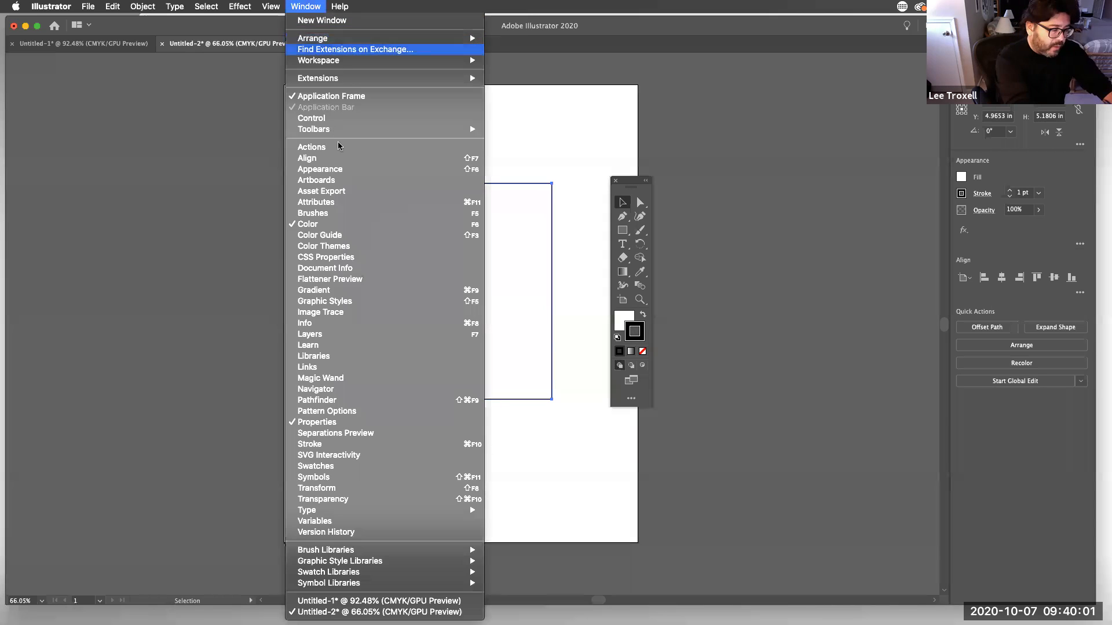
pyautogui.click(366, 468)
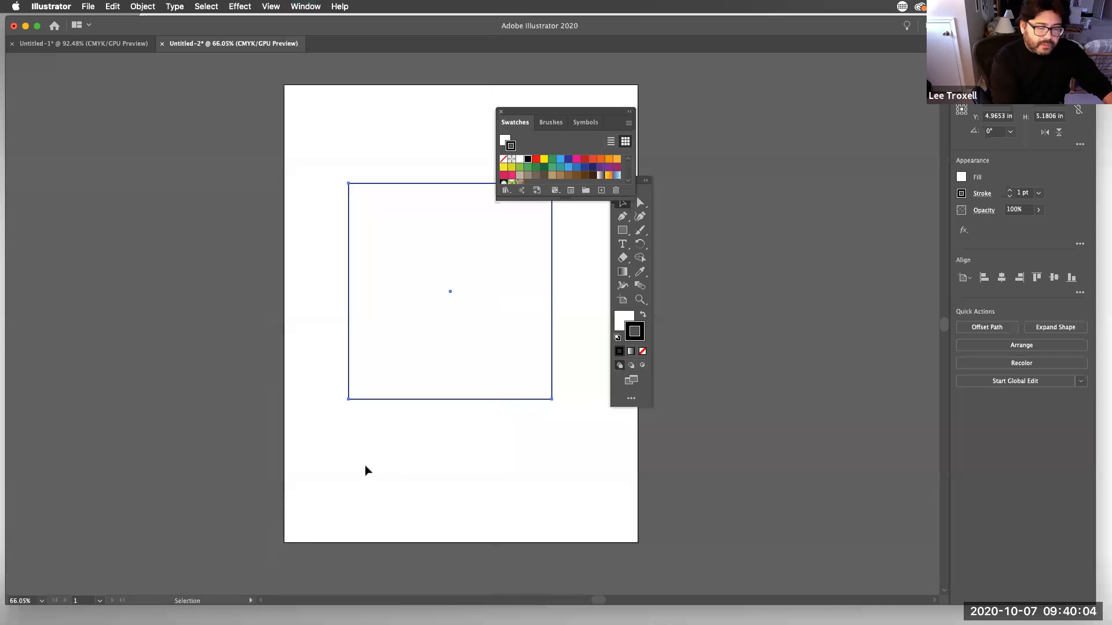
pyautogui.moveTo(604, 115); pyautogui.dragTo(759, 307)
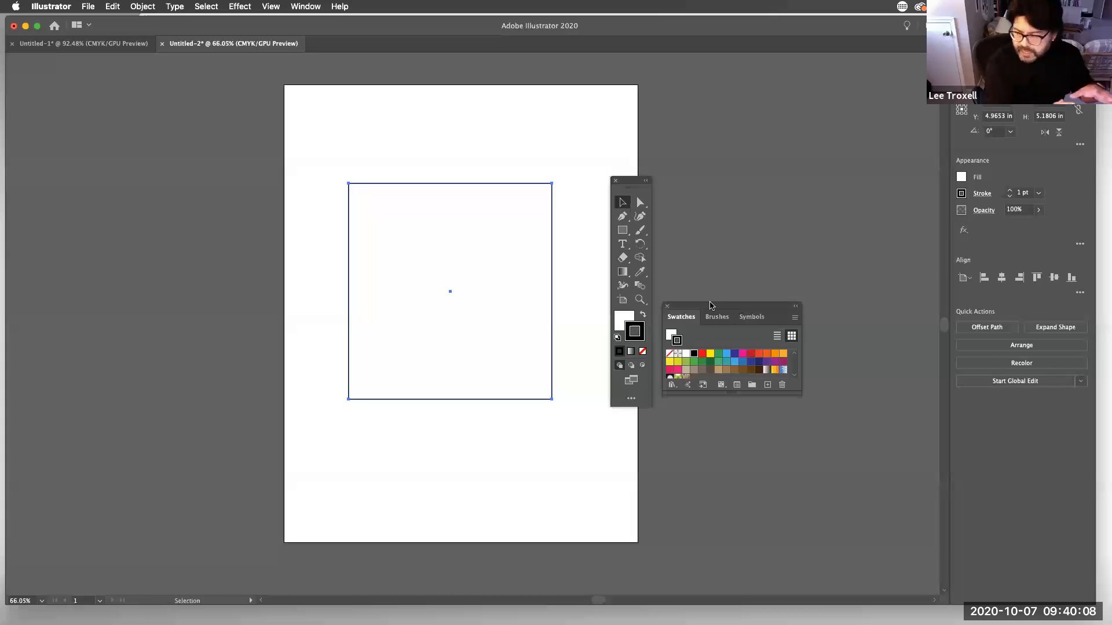
# Apply the red swatch to the rectangle's stroke.
pyautogui.click(622, 323)
pyautogui.click(639, 339)
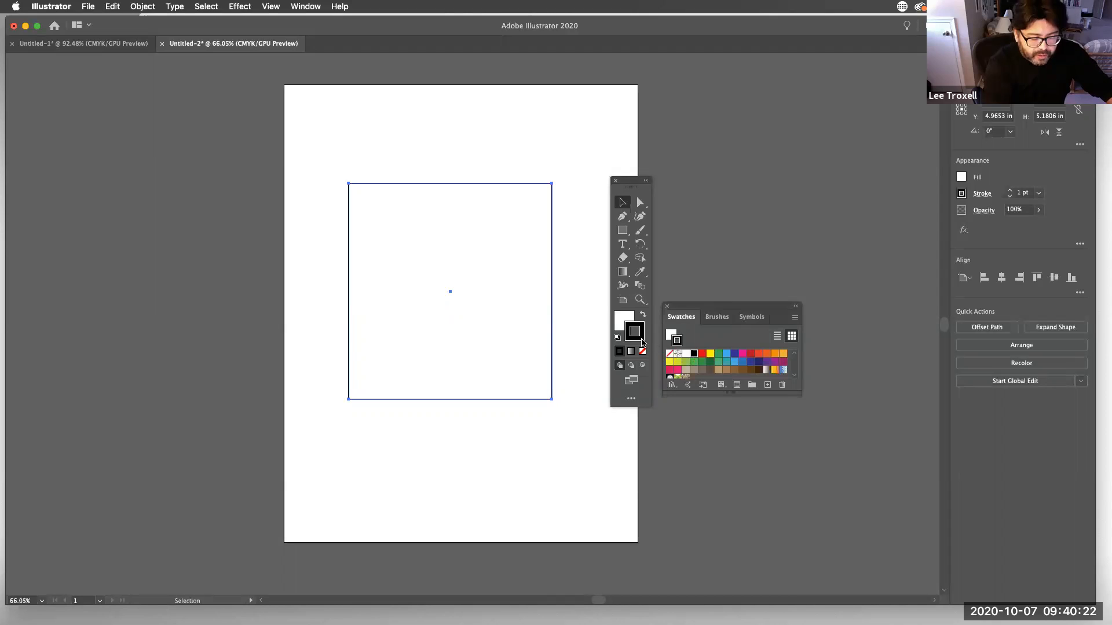
pyautogui.click(702, 354)
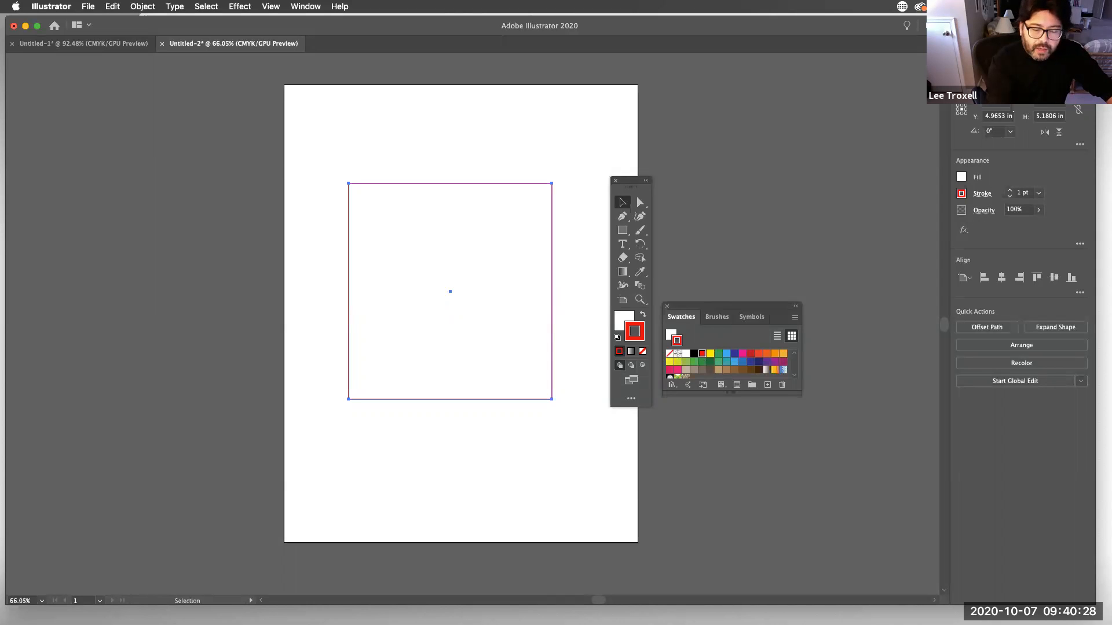
# Detach the Properties panel, place it beside the swatches, and set the rectangle's stroke weight to 25 pt.
pyautogui.moveTo(999, 93); pyautogui.dragTo(851, 138)
pyautogui.moveTo(848, 221); pyautogui.dragTo(848, 278)
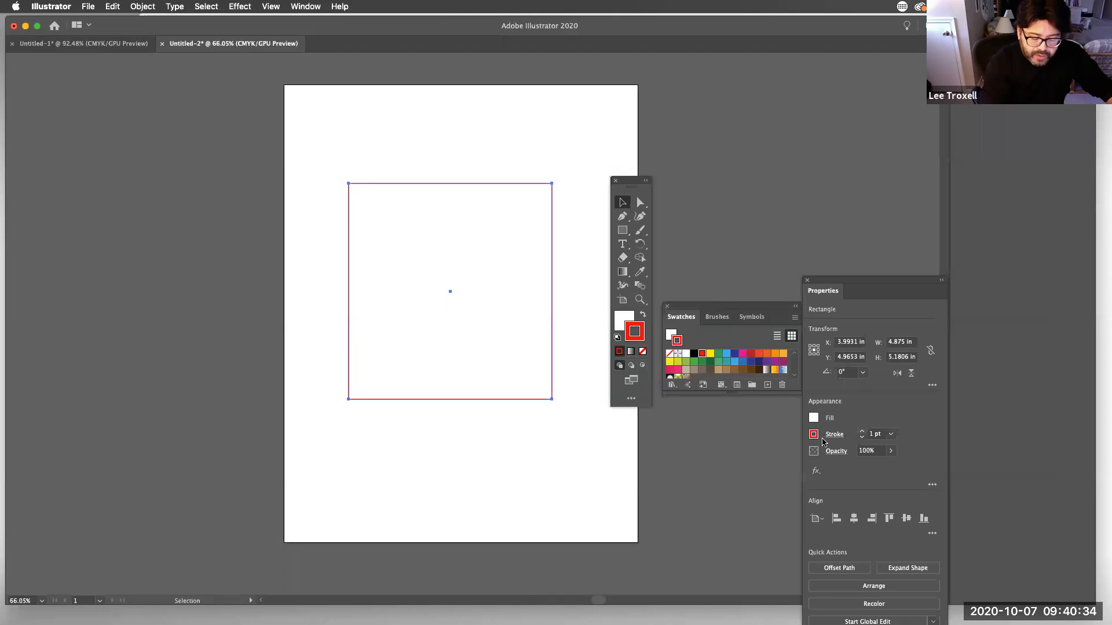
pyautogui.click(863, 433)
pyautogui.click(863, 433)
pyautogui.click(863, 434)
pyautogui.click(863, 434)
pyautogui.click(862, 433)
pyautogui.click(863, 433)
pyautogui.click(863, 433)
pyautogui.click(863, 433)
pyautogui.click(862, 433)
pyautogui.click(863, 434)
pyautogui.click(862, 433)
pyautogui.click(863, 433)
pyautogui.click(863, 433)
pyautogui.click(863, 434)
pyautogui.click(863, 434)
pyautogui.click(863, 433)
pyautogui.click(862, 434)
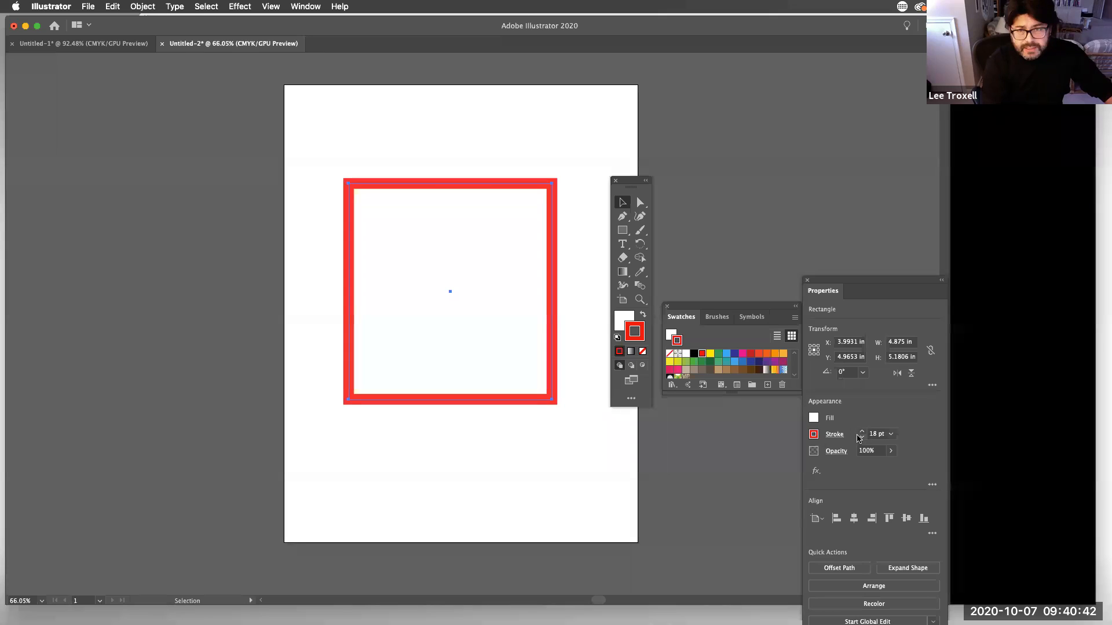
pyautogui.click(862, 434)
pyautogui.click(862, 433)
pyautogui.click(862, 433)
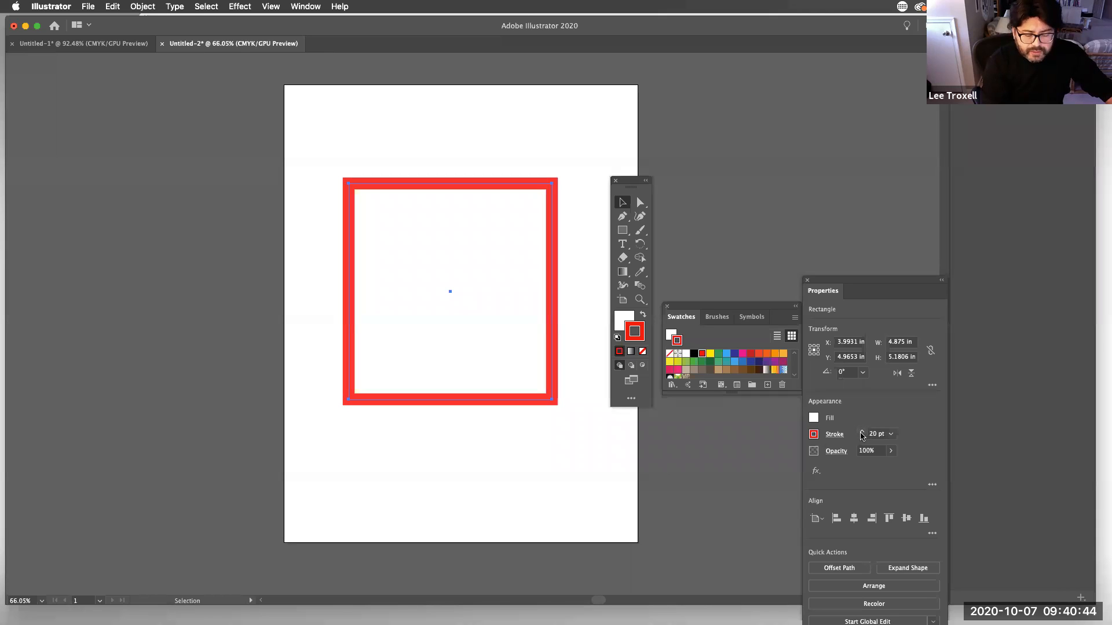
pyautogui.click(863, 433)
pyautogui.click(862, 433)
pyautogui.click(862, 433)
pyautogui.click(862, 433)
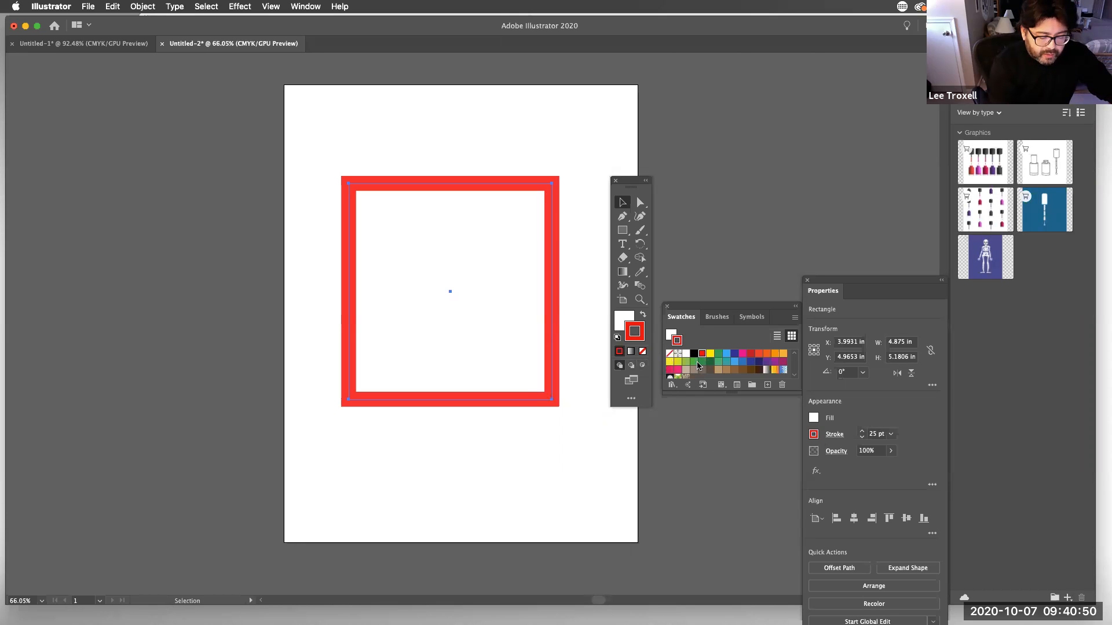
# Try yellow, green and CMYK Cyan as the rectangle's stroke colour, and return the stroke to red.
pyautogui.click(710, 354)
pyautogui.click(718, 355)
pyautogui.click(726, 355)
pyautogui.doubleClick(727, 354)
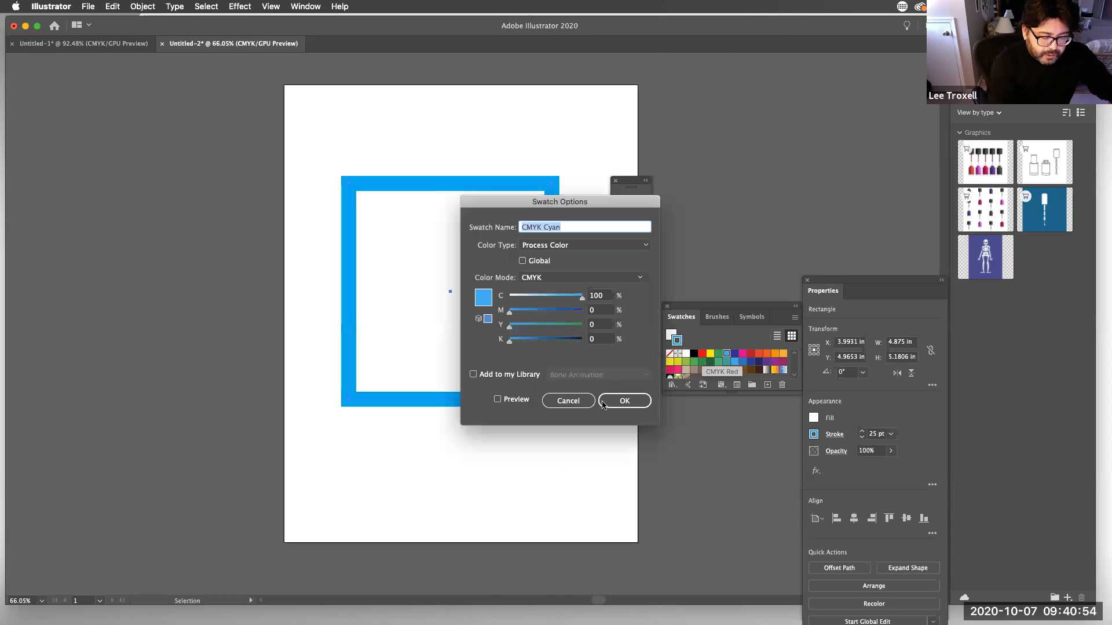
pyautogui.press('Escape')
pyautogui.click(702, 354)
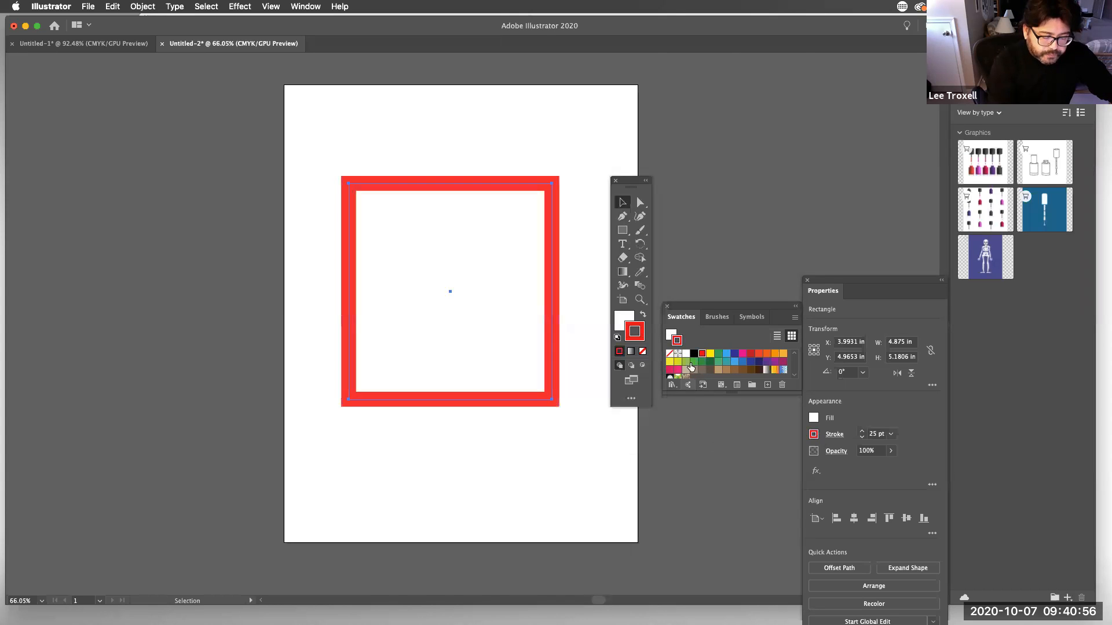
# Fill the rectangle with the yellow swatch.
pyautogui.click(620, 317)
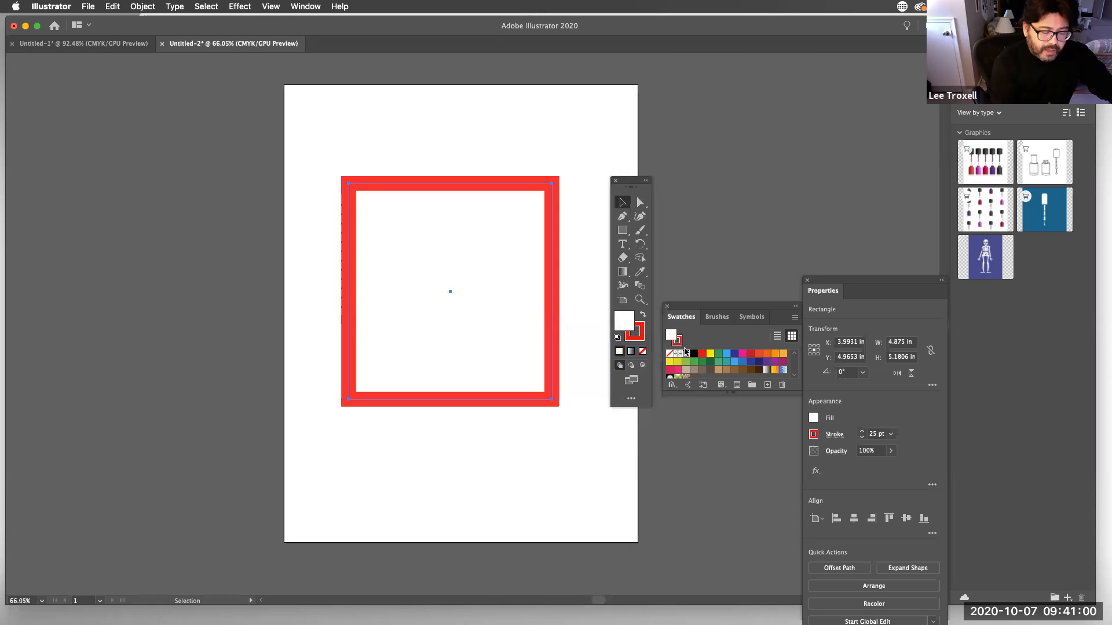
pyautogui.click(710, 355)
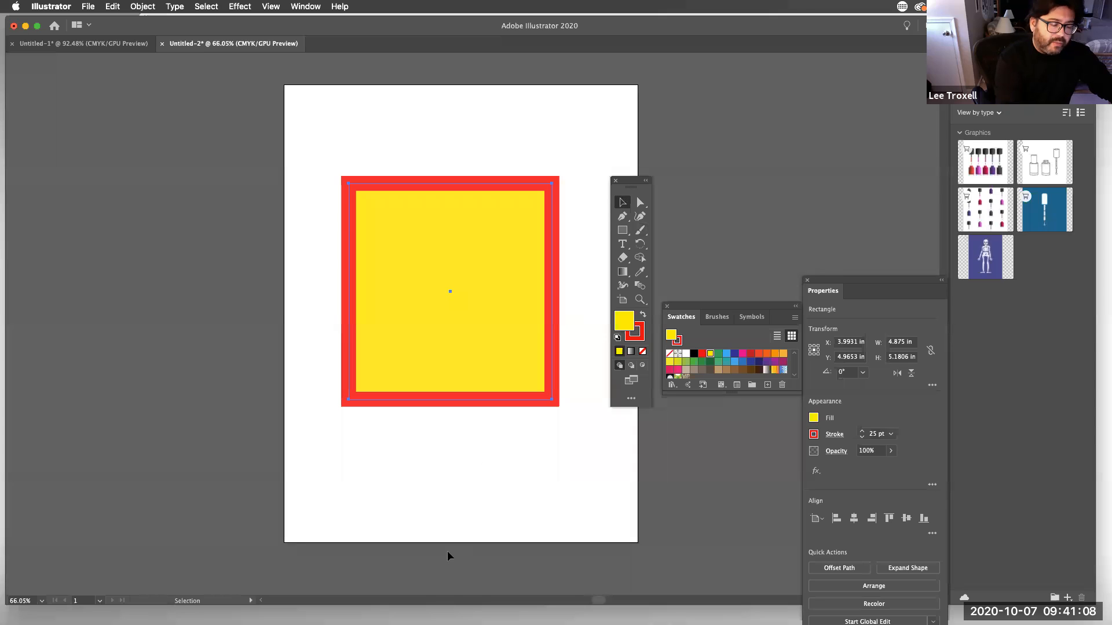
# Place the two-column toolbar clear of the rectangle and move the rectangle to about X 4.13 in, Y 4.51 in.
pyautogui.moveTo(632, 186); pyautogui.dragTo(669, 156)
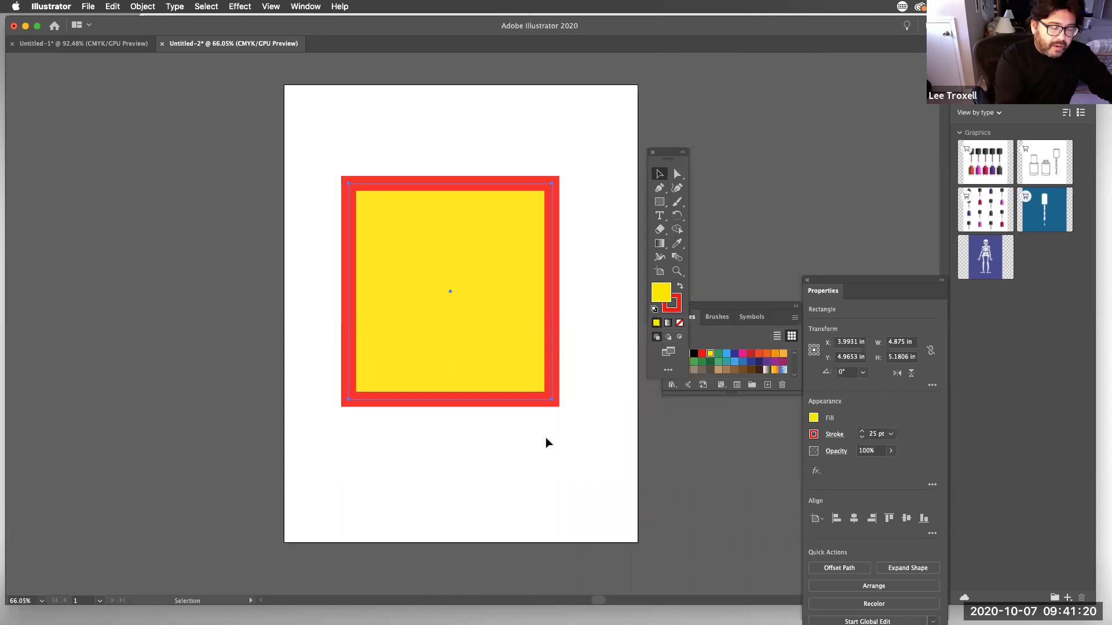
pyautogui.moveTo(666, 162); pyautogui.dragTo(607, 159)
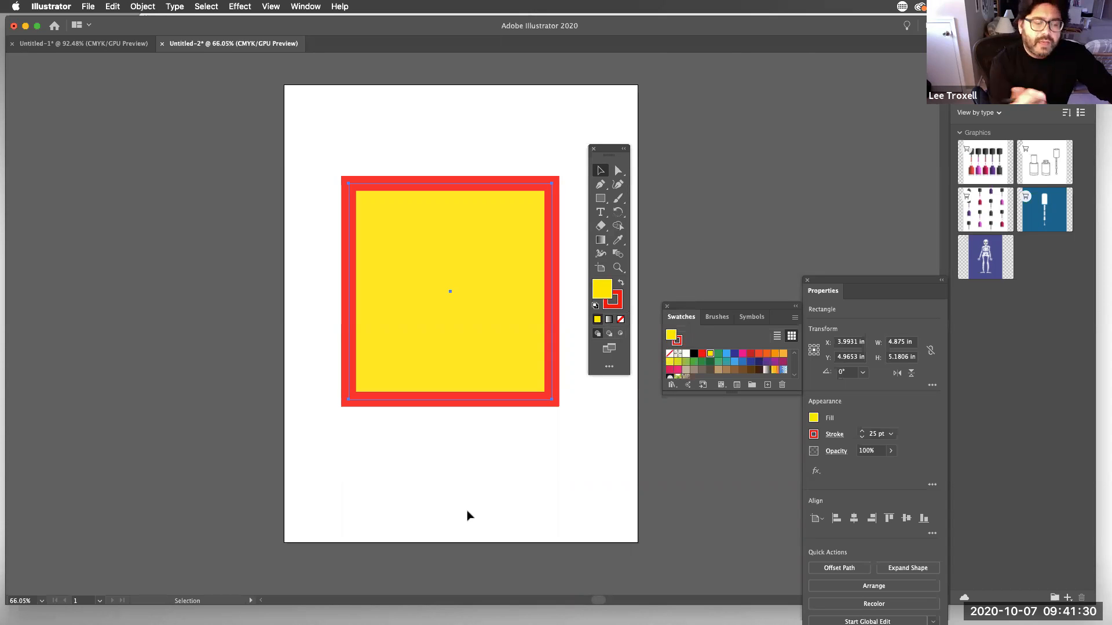
pyautogui.click(626, 152)
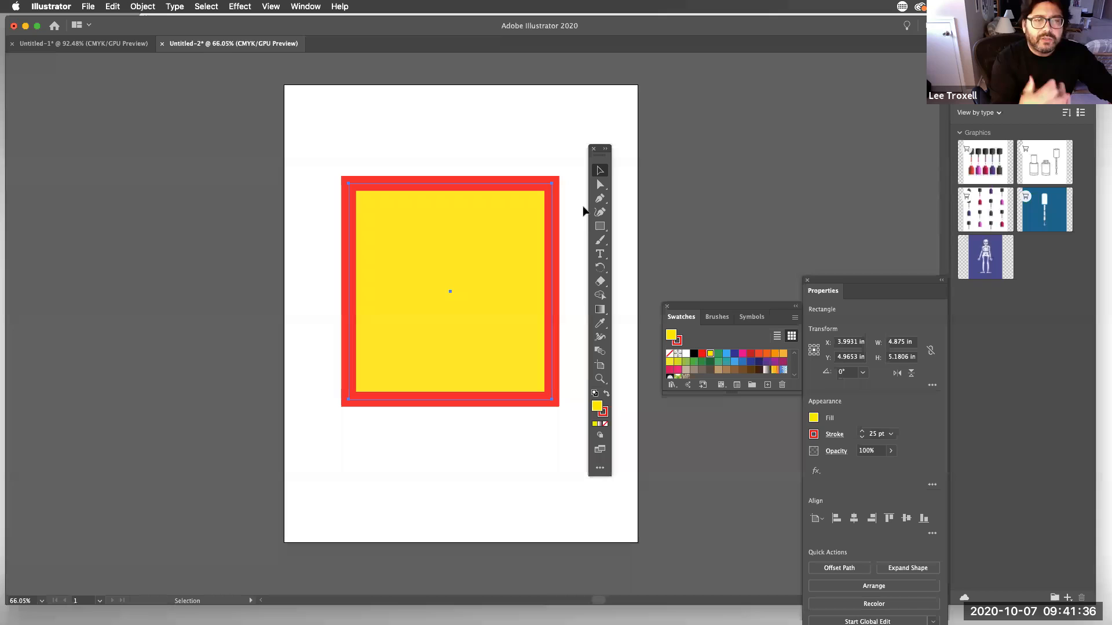
pyautogui.click(605, 149)
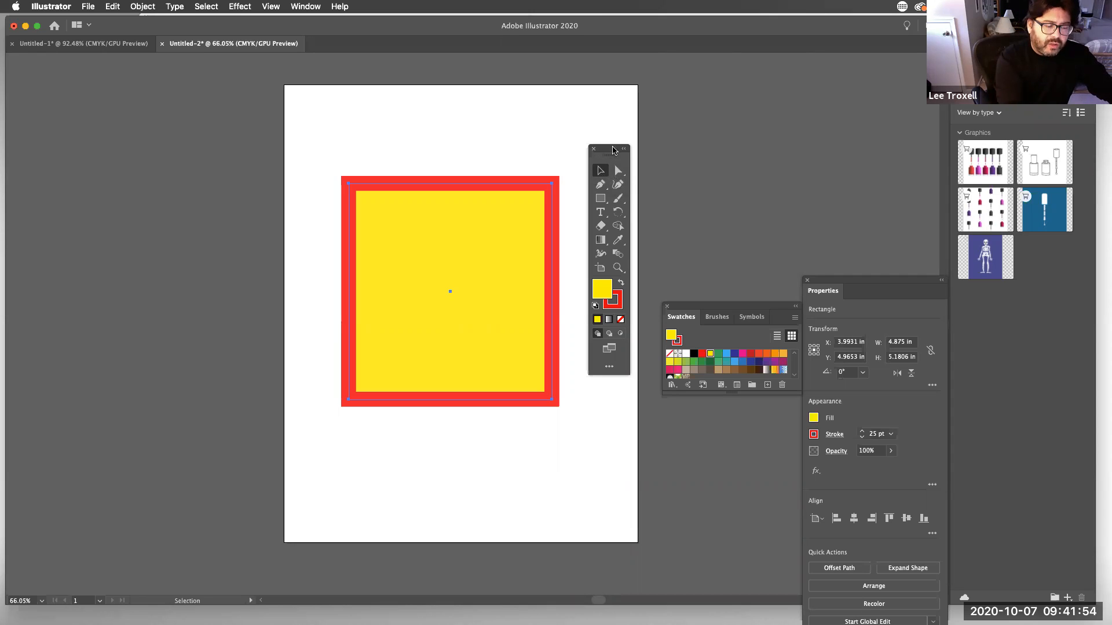
pyautogui.moveTo(609, 153); pyautogui.dragTo(647, 135)
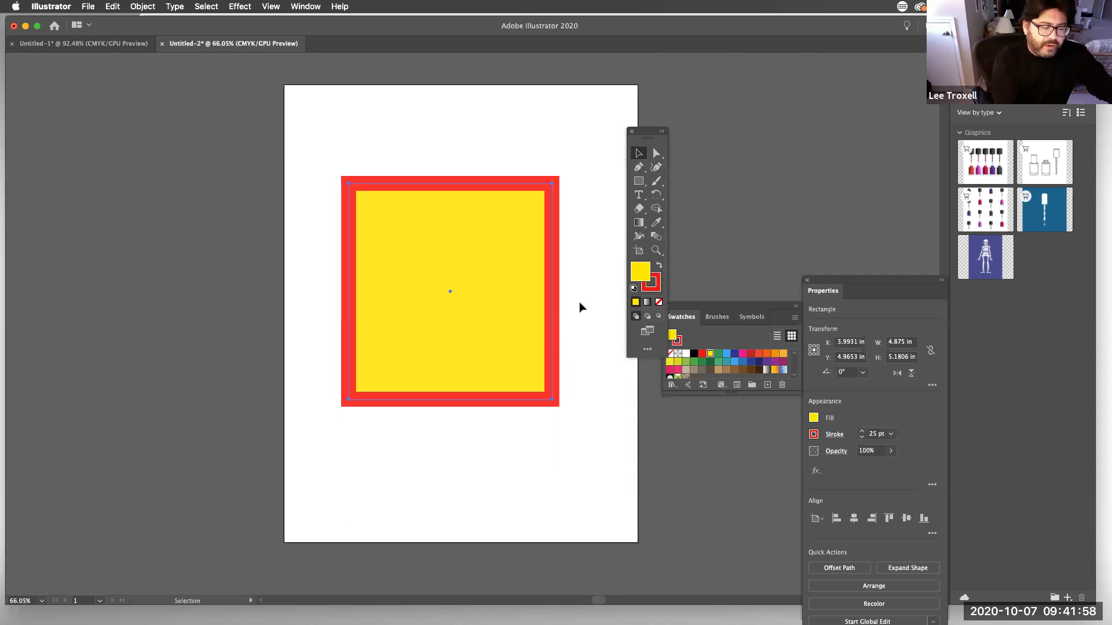
pyautogui.moveTo(501, 372)
pyautogui.mouseDown()
pyautogui.moveTo(480, 359)
pyautogui.moveTo(468, 292)
pyautogui.moveTo(500, 272)
pyautogui.moveTo(508, 352)
pyautogui.moveTo(434, 359)
pyautogui.moveTo(523, 385)
pyautogui.moveTo(537, 343)
pyautogui.mouseUp()
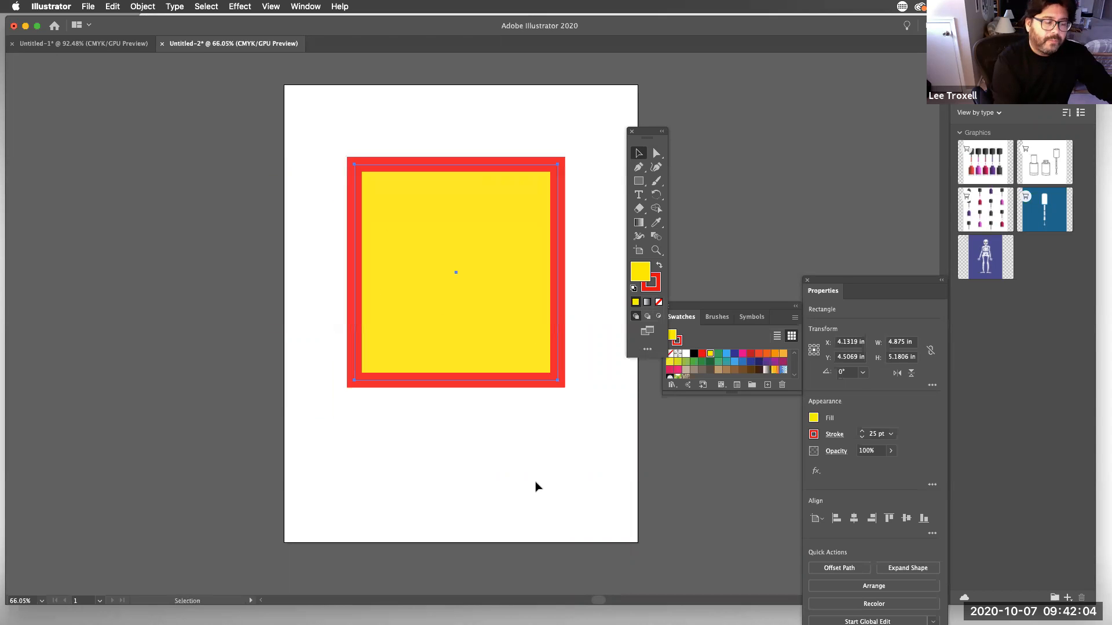
# Reposition the rectangle with the Selection tool and again with the Direct Selection tool, to about X 3.91 in, Y 4.67 in.
pyautogui.click(658, 154)
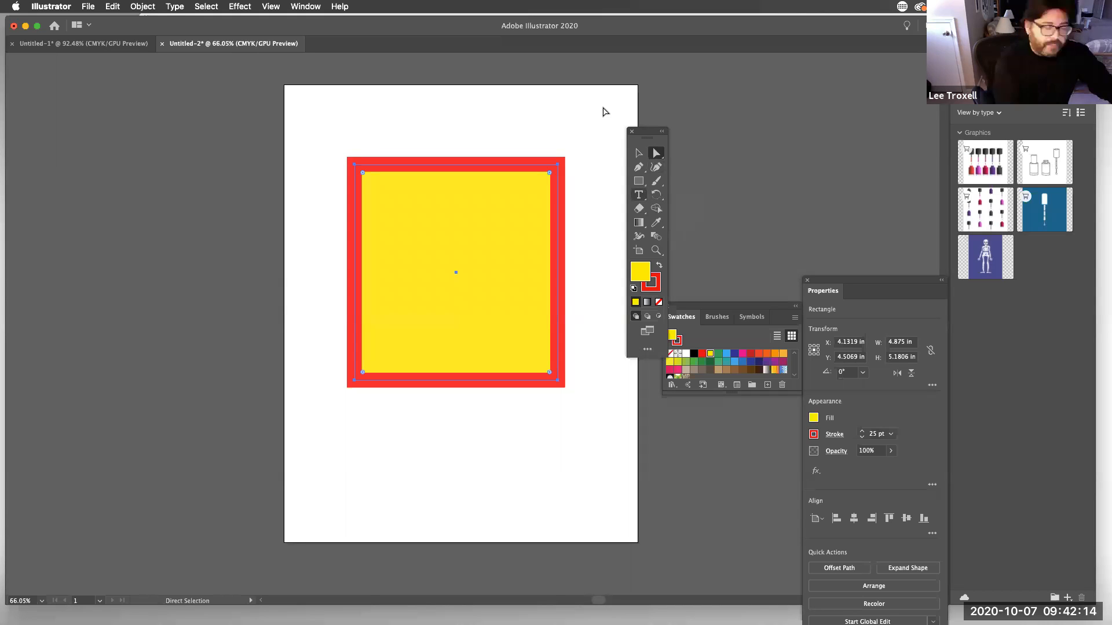
pyautogui.click(549, 294)
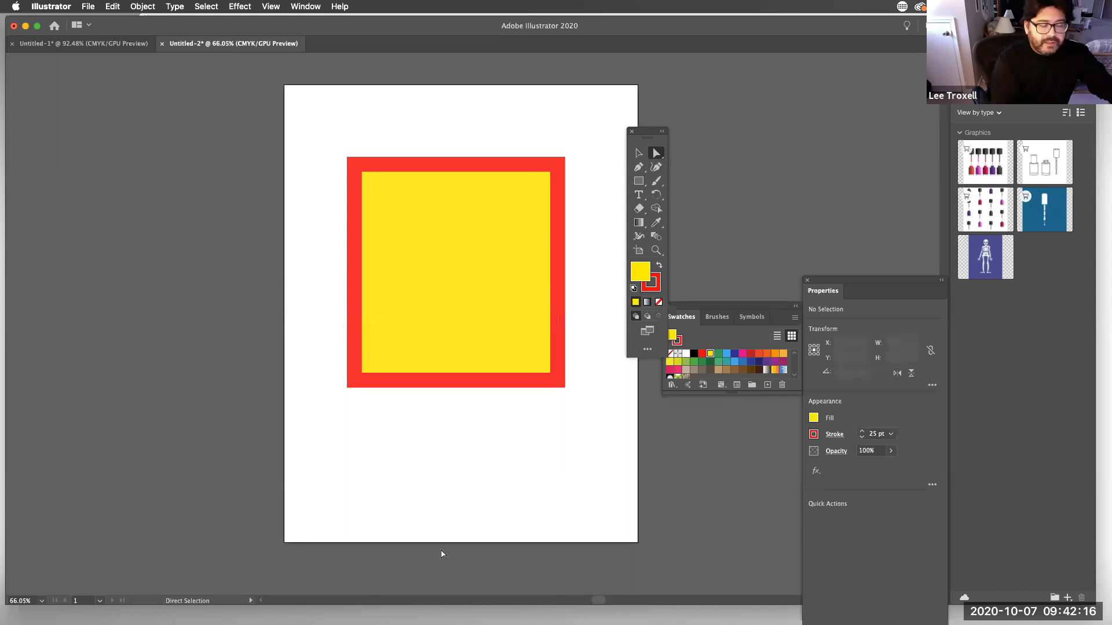
pyautogui.click(638, 153)
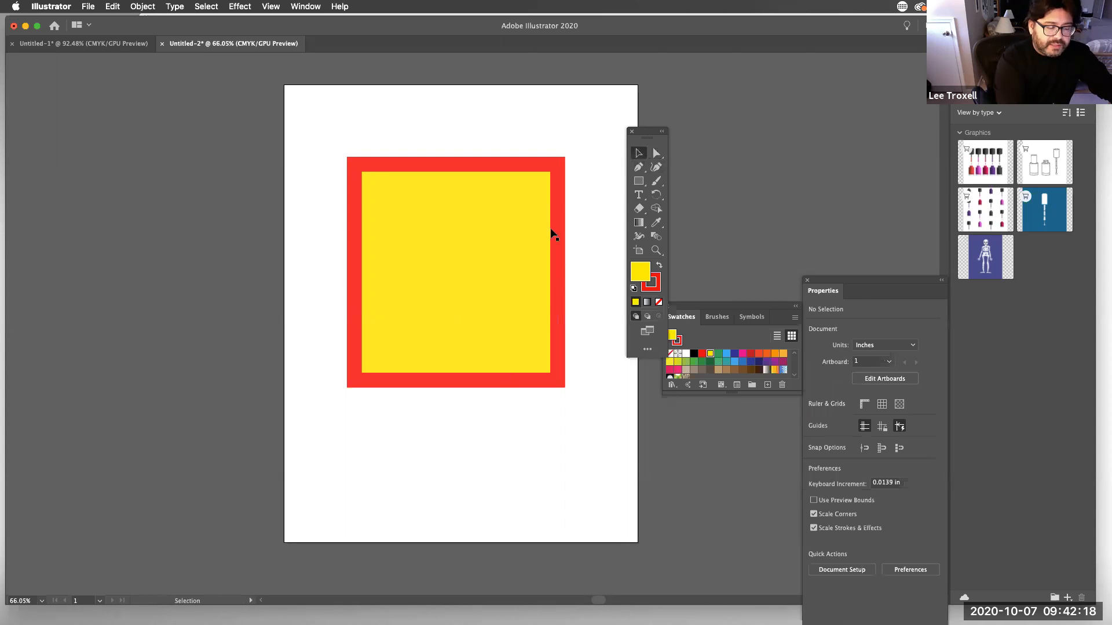
pyautogui.moveTo(538, 193); pyautogui.dragTo(519, 287)
pyautogui.click(552, 144)
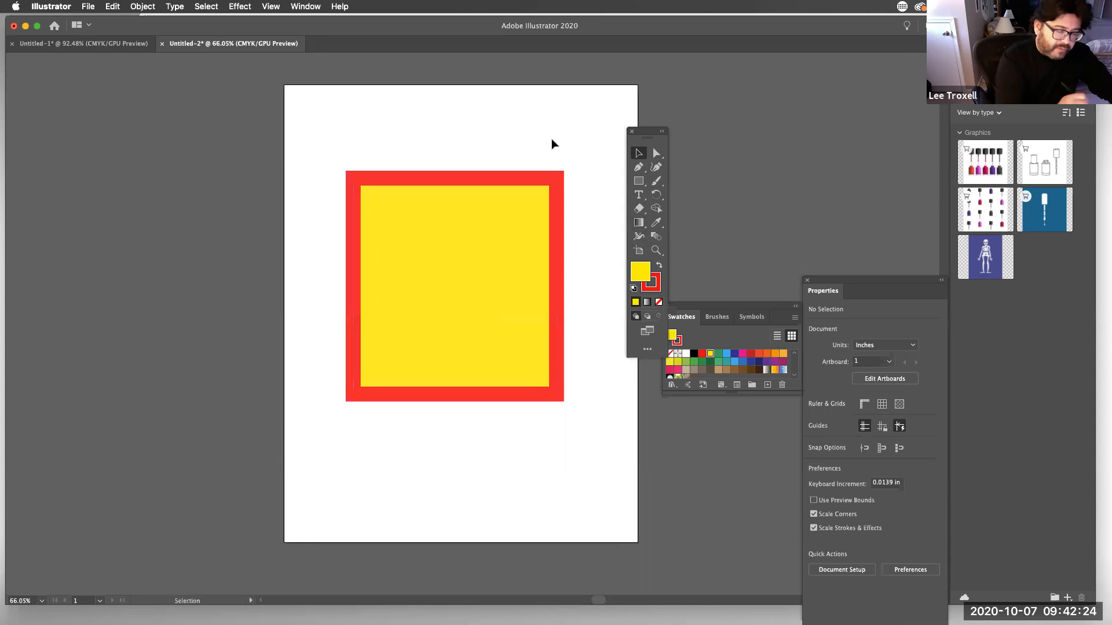
pyautogui.click(656, 154)
pyautogui.moveTo(505, 301)
pyautogui.mouseDown()
pyautogui.moveTo(479, 325)
pyautogui.moveTo(518, 304)
pyautogui.moveTo(495, 311)
pyautogui.mouseUp()
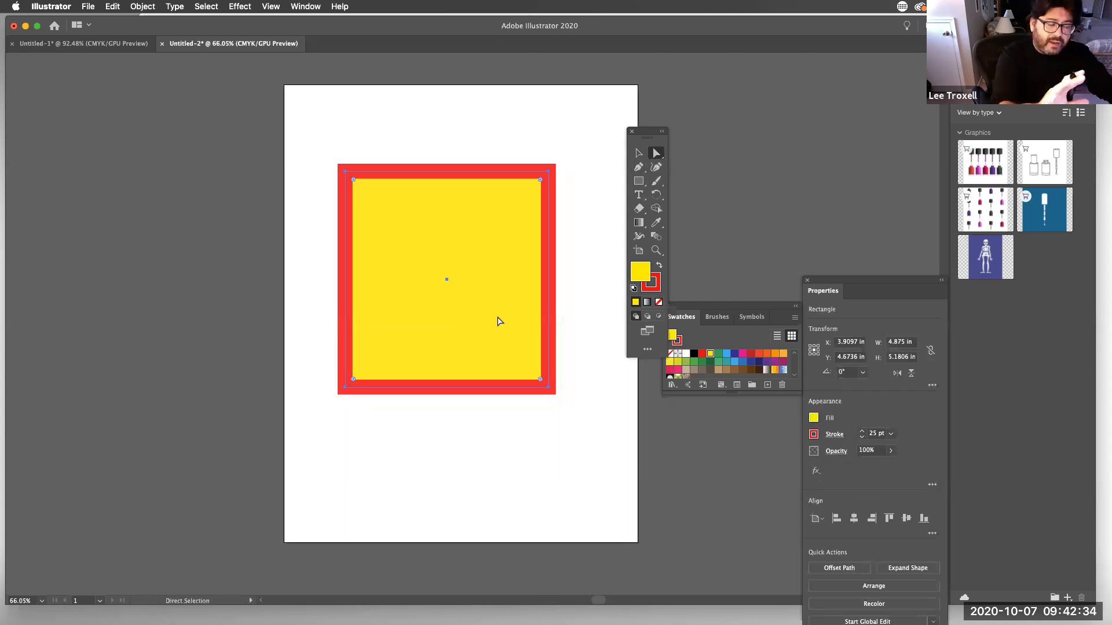
# Pull the rectangle's upper-right anchor point inward to about X 2.78 in, Y 5.88 in, and bring it back near its original corner.
pyautogui.click(542, 180)
pyautogui.moveTo(542, 180); pyautogui.dragTo(399, 330)
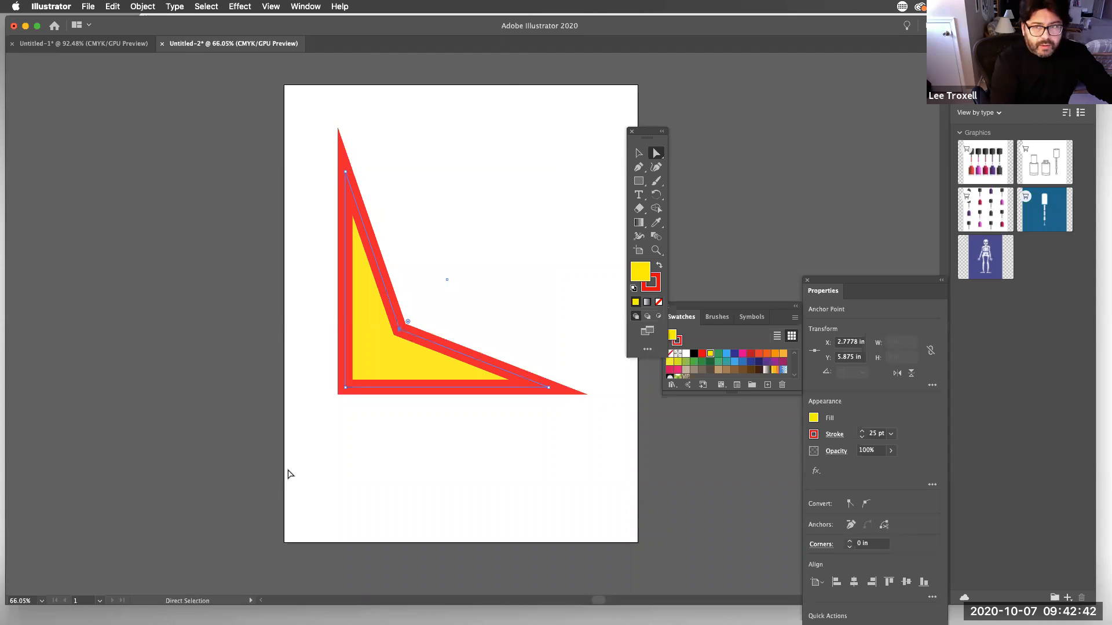
pyautogui.moveTo(399, 327)
pyautogui.mouseDown()
pyautogui.moveTo(526, 191)
pyautogui.moveTo(555, 181)
pyautogui.mouseUp()
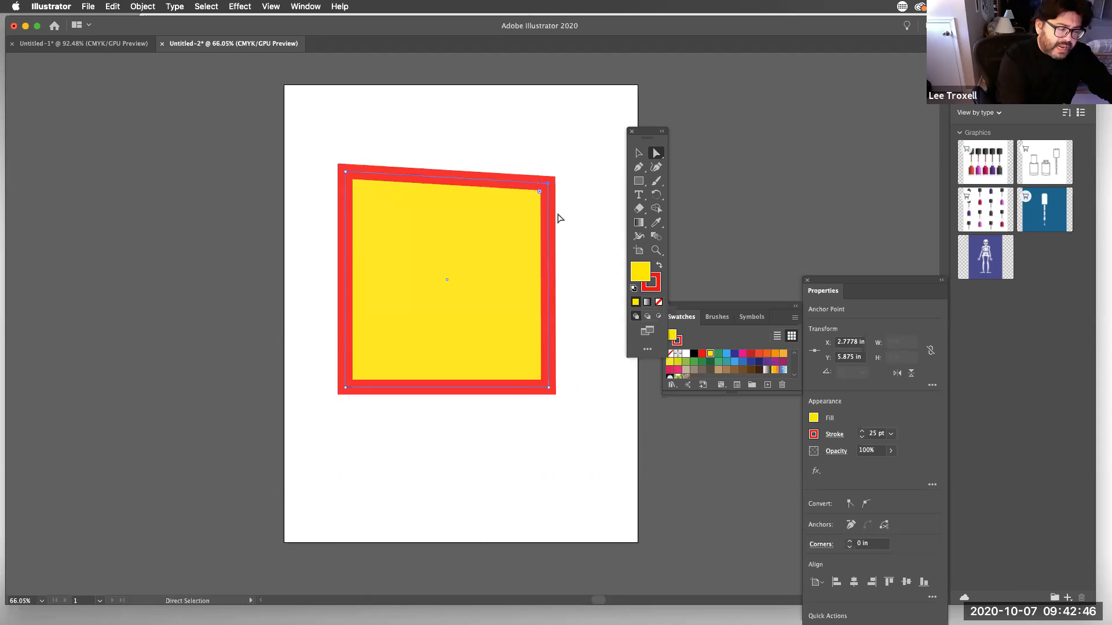
# Reshape the rectangle into a tapering quadrilateral, with its upper-left anchor near X 2.51 in, Y 2.06 in and lower-right near X 5.32 in, Y 9.25 in.
pyautogui.moveTo(345, 173); pyautogui.dragTo(420, 336)
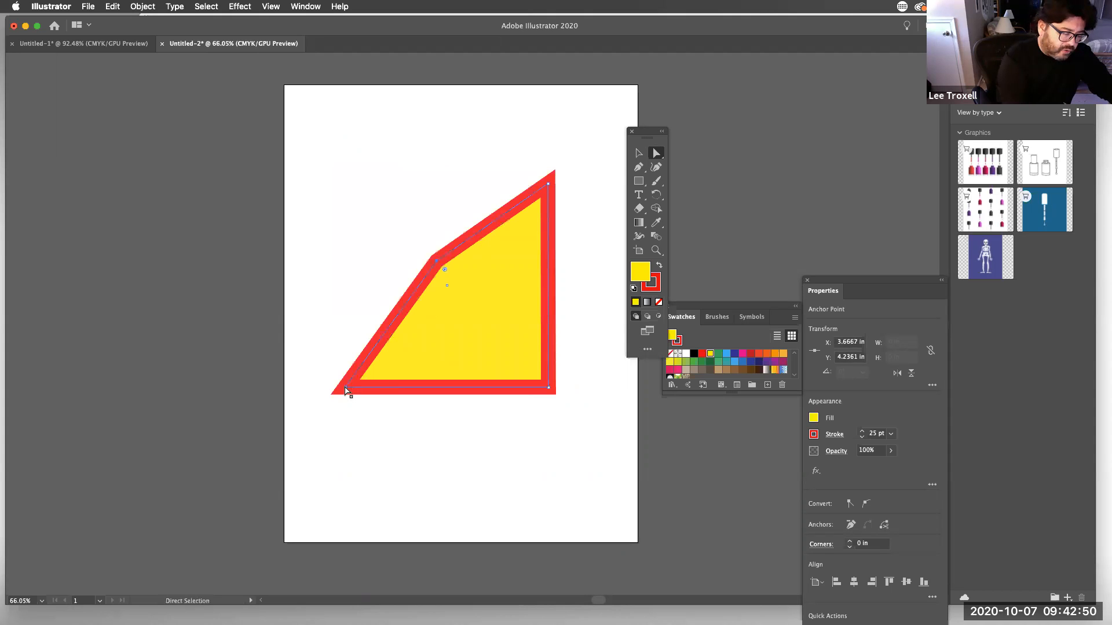
pyautogui.moveTo(347, 388); pyautogui.dragTo(455, 440)
pyautogui.moveTo(549, 388); pyautogui.dragTo(507, 471)
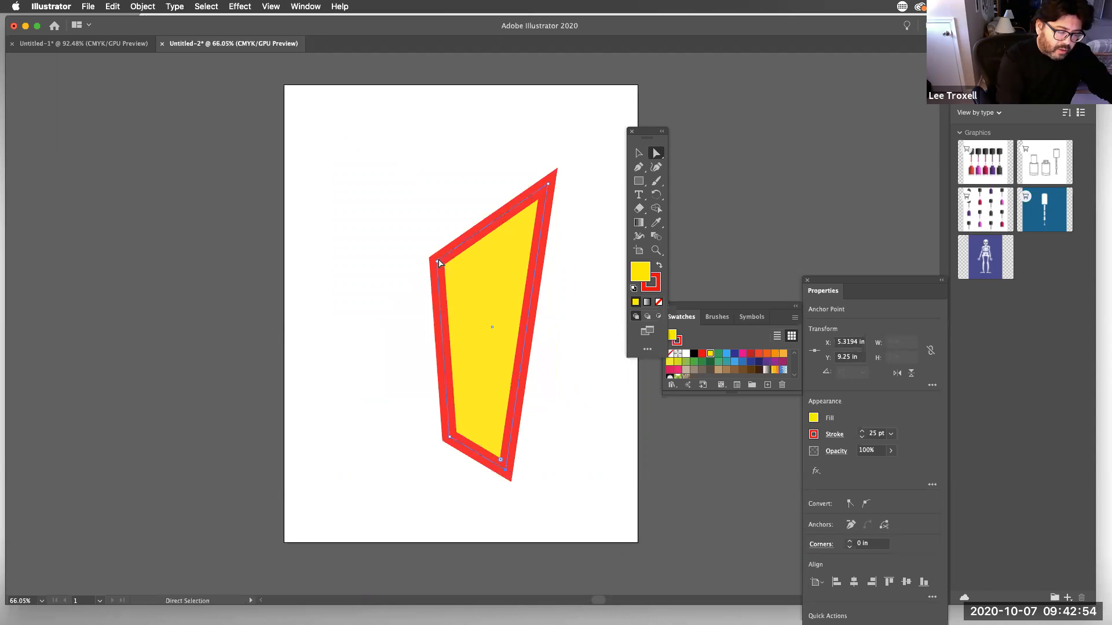
pyautogui.moveTo(433, 253); pyautogui.dragTo(388, 170)
# Move the whole quadrilateral with the Selection tool, to about X 1.26 in, Y 4.54 in, partly off the artboard.
pyautogui.press('v')
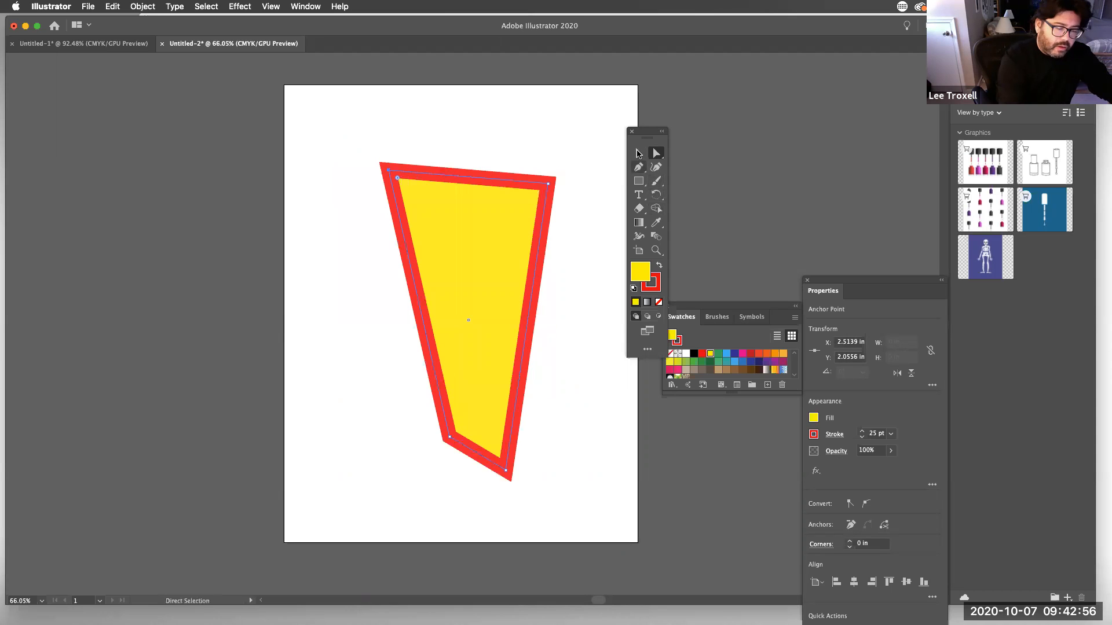
pyautogui.moveTo(484, 278); pyautogui.dragTo(437, 281)
pyautogui.moveTo(431, 368); pyautogui.dragTo(476, 322)
pyautogui.moveTo(454, 354); pyautogui.dragTo(460, 422)
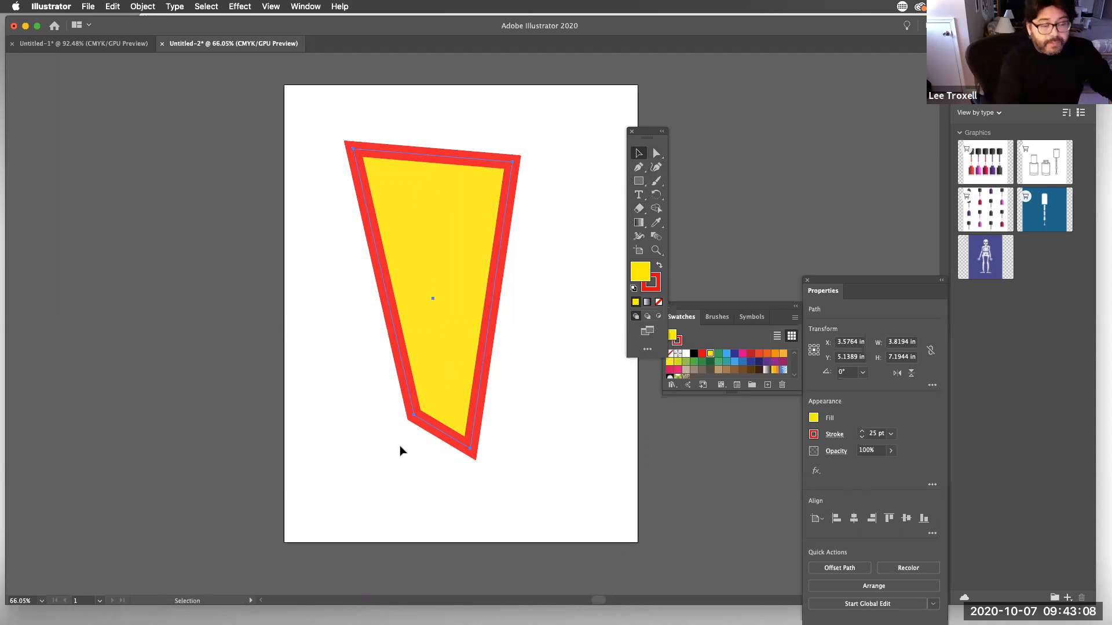
pyautogui.moveTo(421, 315); pyautogui.dragTo(324, 289)
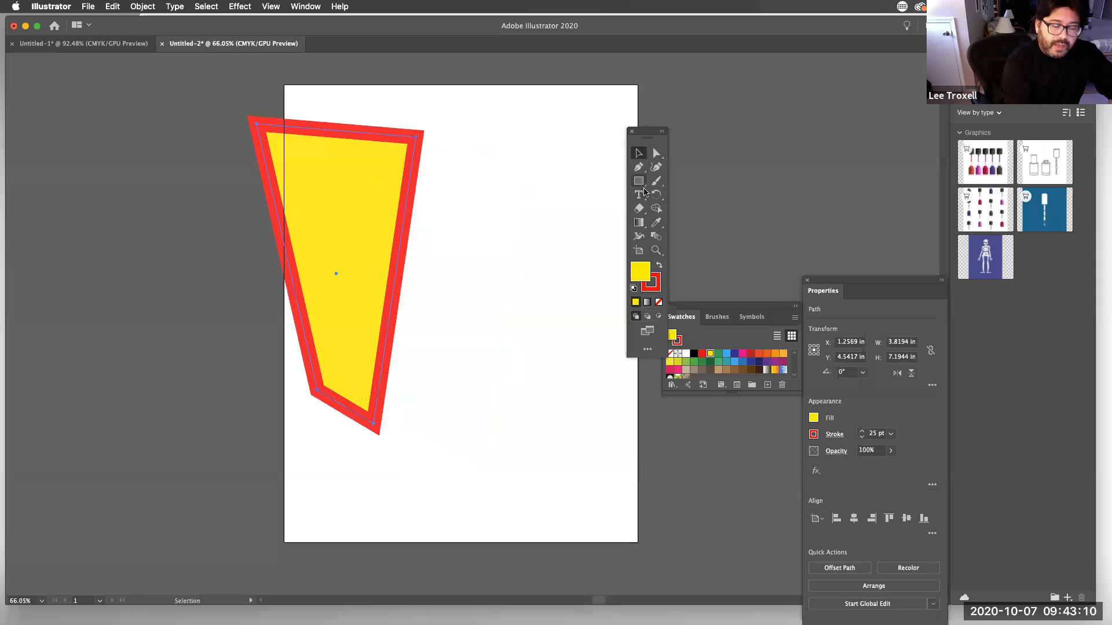
# Shift the floating toolbar and draw an ellipse about 2.64 by 5.29 in beside the quadrilateral.
pyautogui.moveTo(638, 146); pyautogui.dragTo(612, 164)
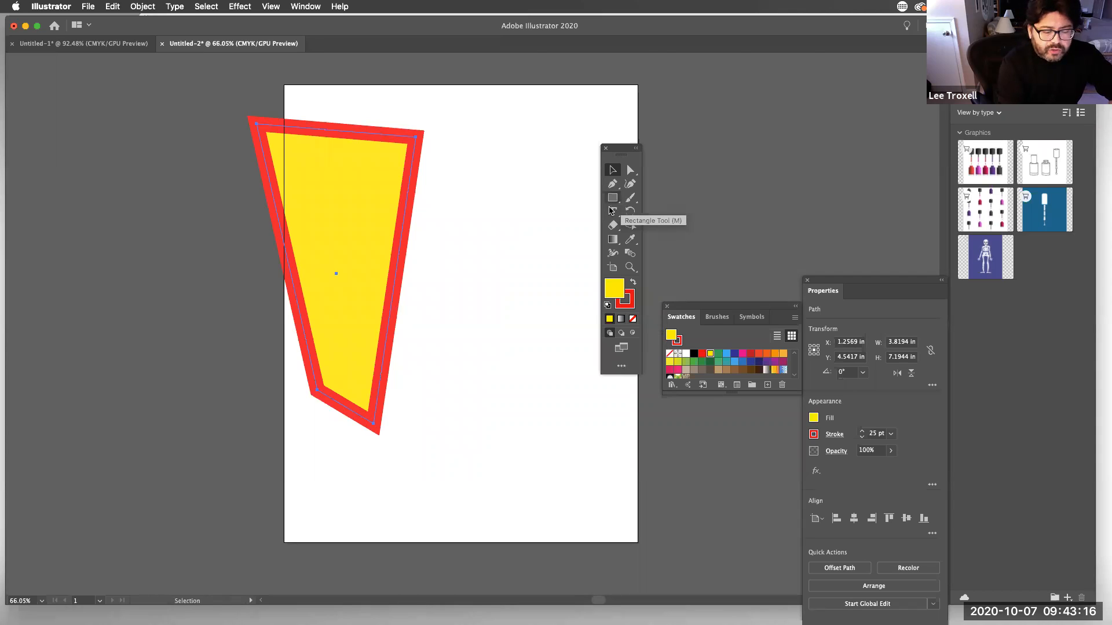
pyautogui.click(618, 202)
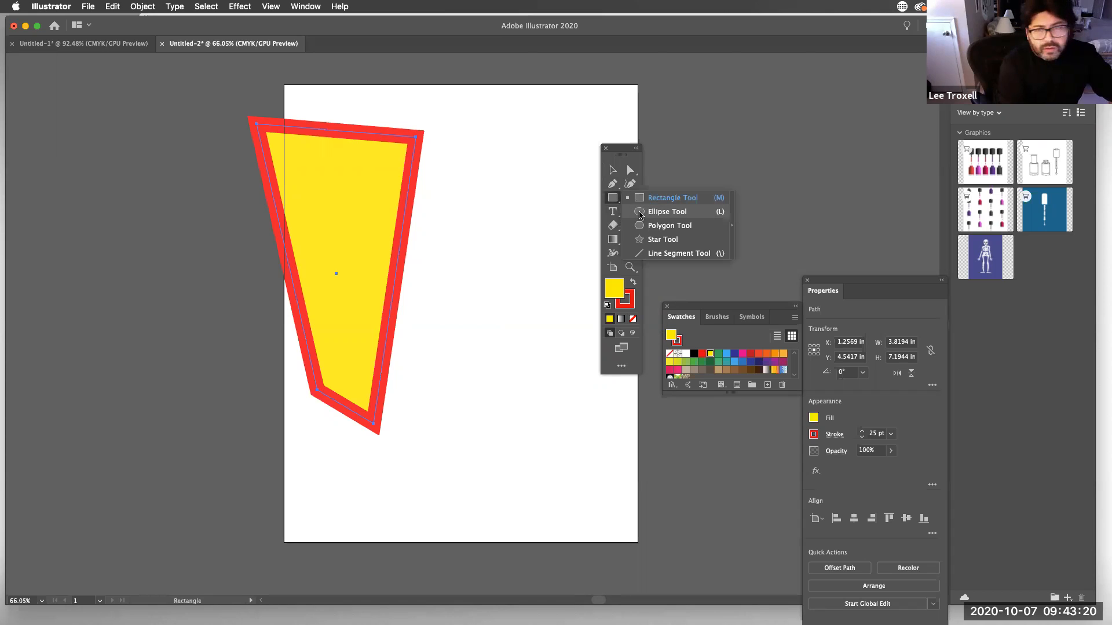
pyautogui.click(666, 212)
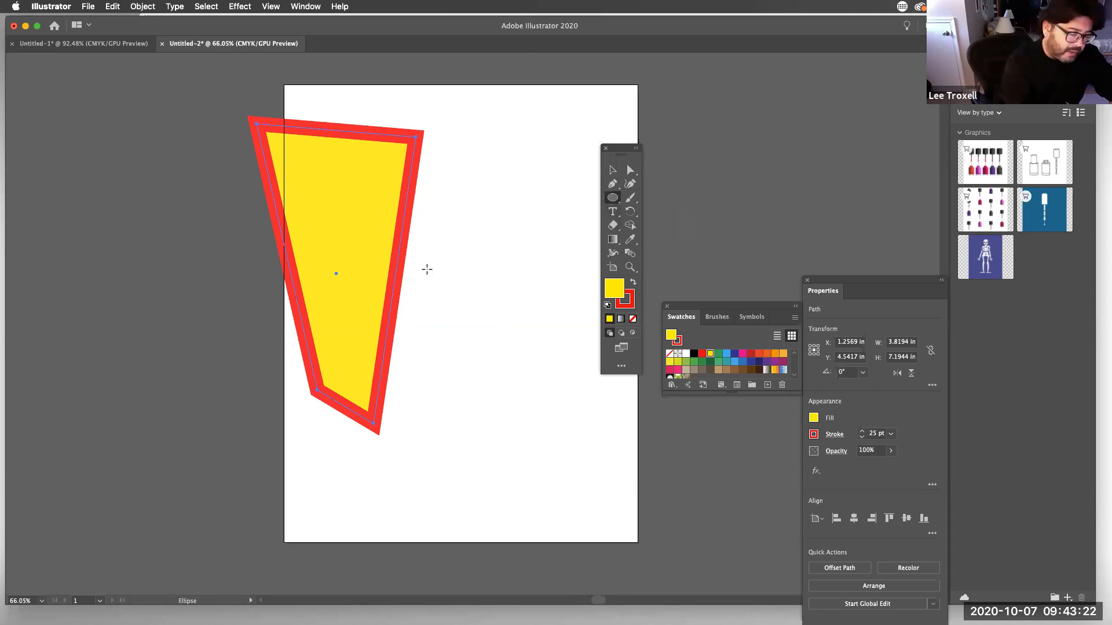
pyautogui.moveTo(491, 328)
pyautogui.mouseDown()
pyautogui.moveTo(546, 405)
pyautogui.moveTo(580, 419)
pyautogui.moveTo(537, 490)
pyautogui.mouseUp()
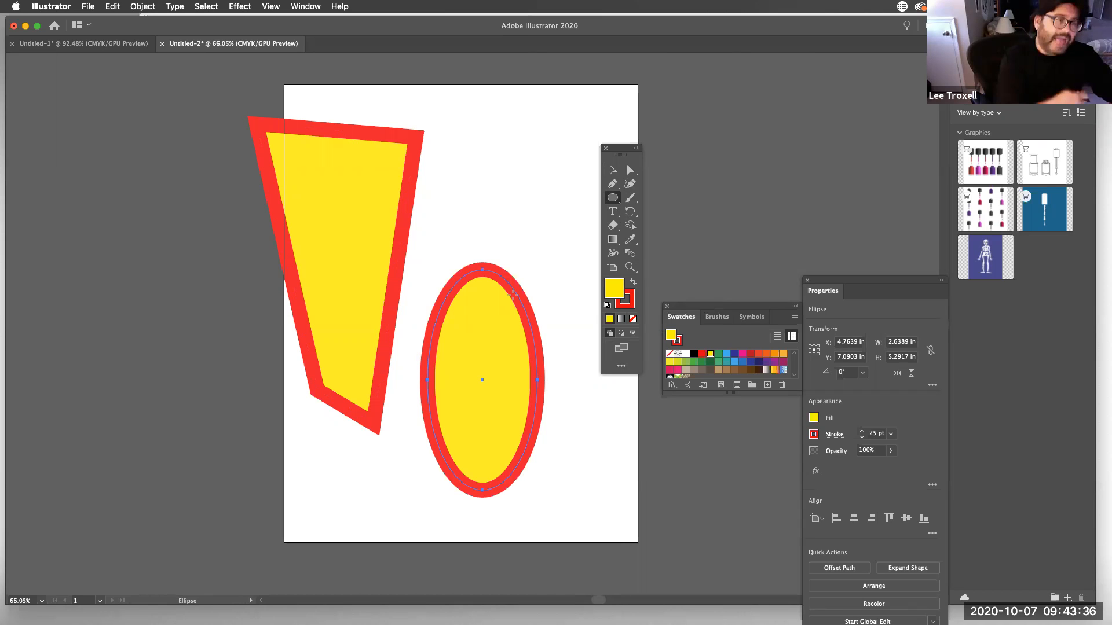
# Draw a hexagon about 2.88 by 2.51 in above the ellipse and move it off the artboard to about X 11.81 in, Y 0.86 in.
pyautogui.click(614, 199)
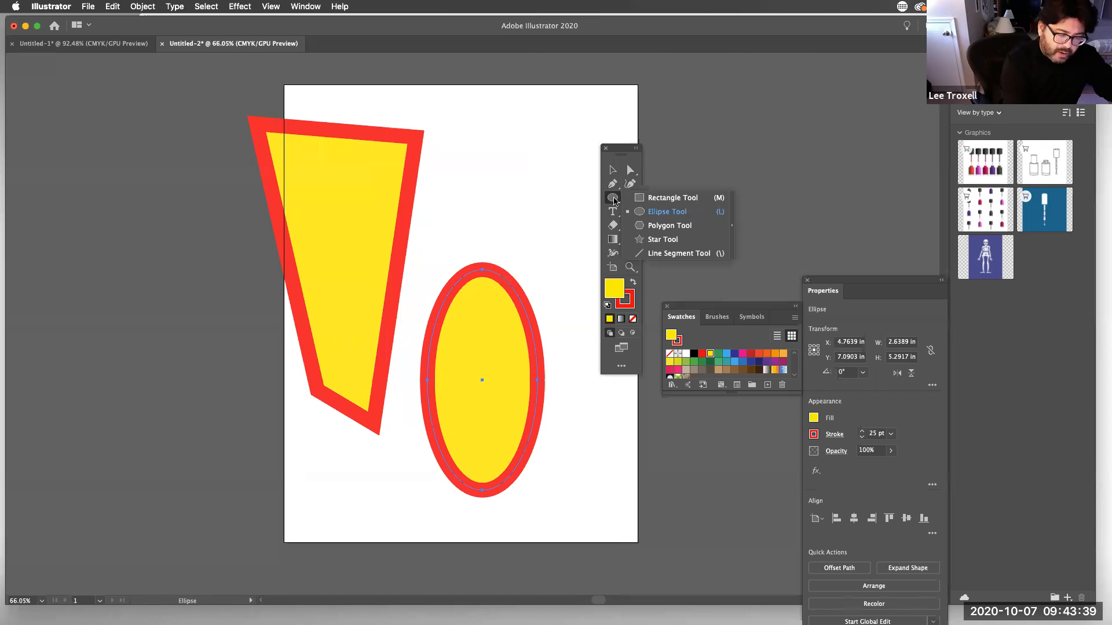
pyautogui.click(666, 226)
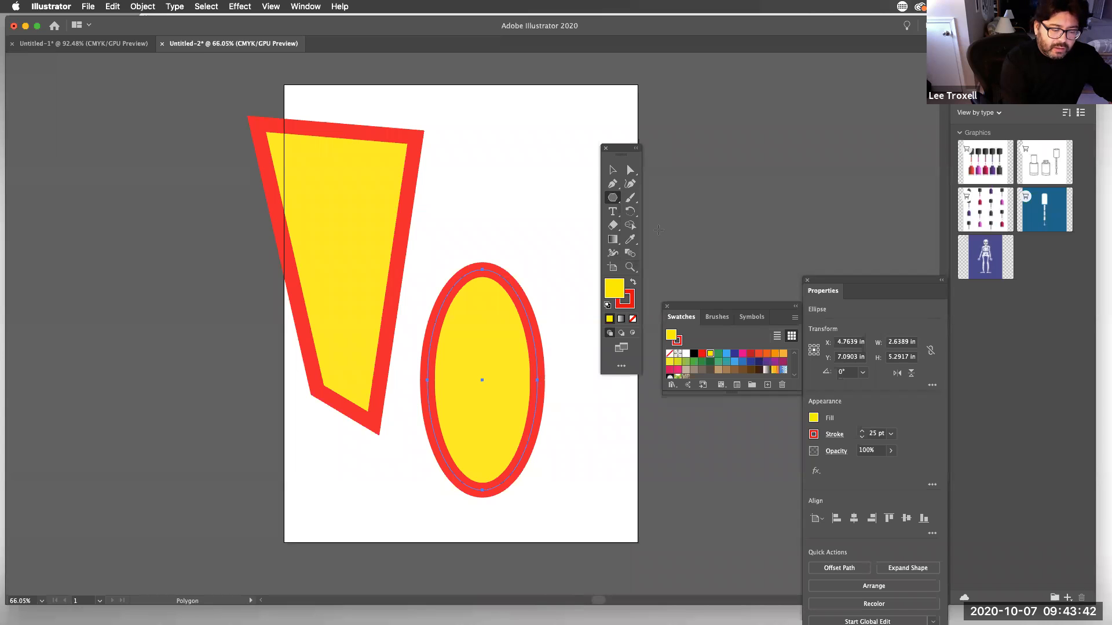
pyautogui.moveTo(480, 156); pyautogui.dragTo(509, 207)
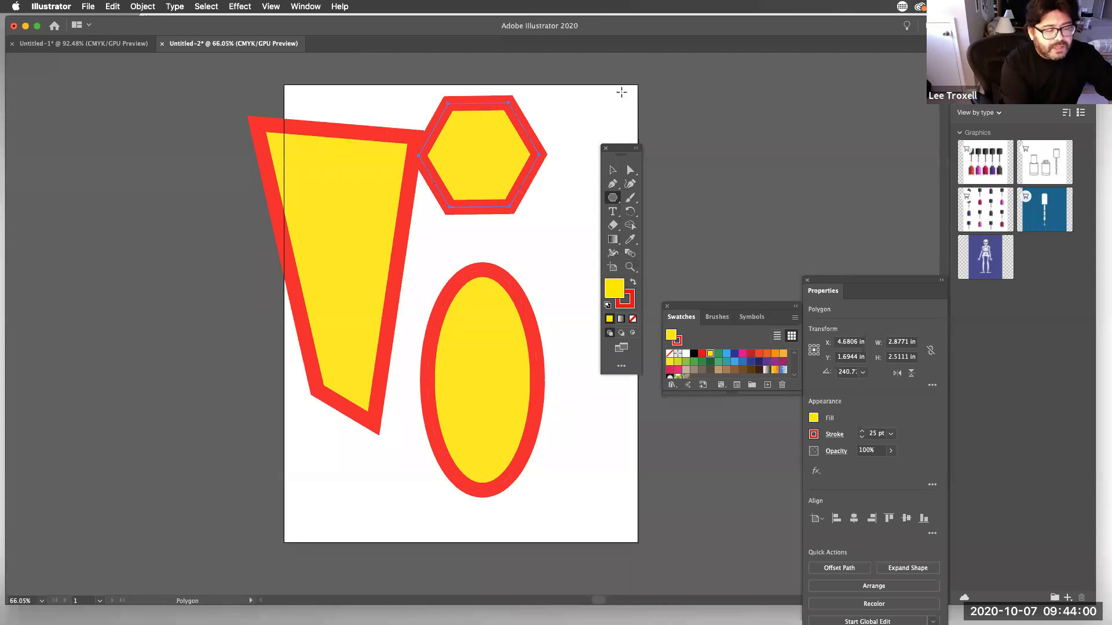
pyautogui.click(612, 171)
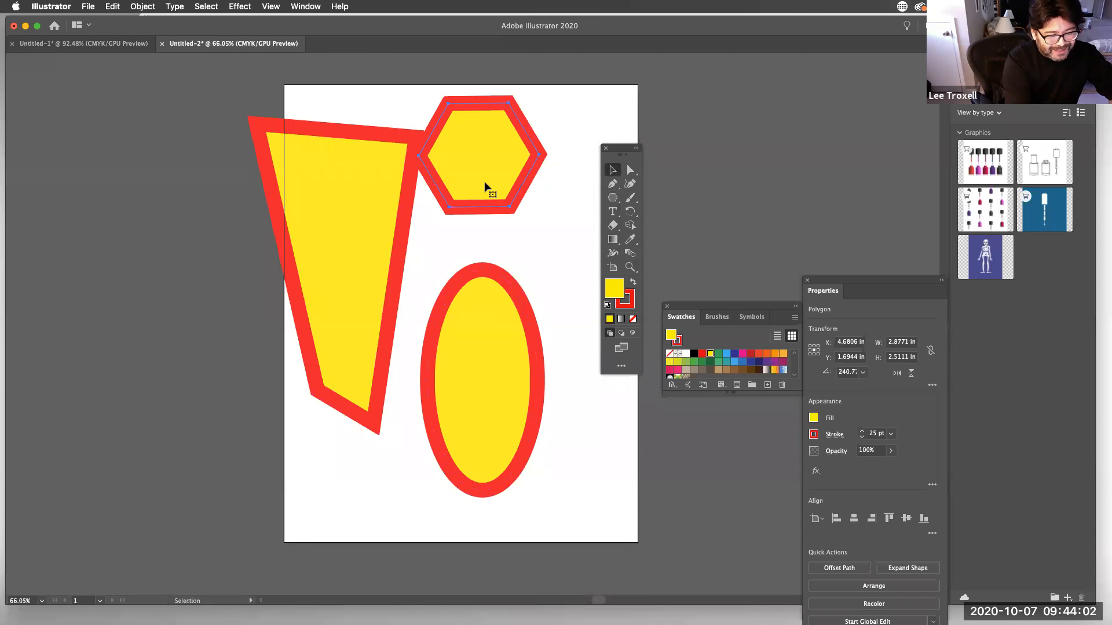
pyautogui.moveTo(491, 156); pyautogui.dragTo(527, 153)
pyautogui.moveTo(715, 115); pyautogui.dragTo(787, 122)
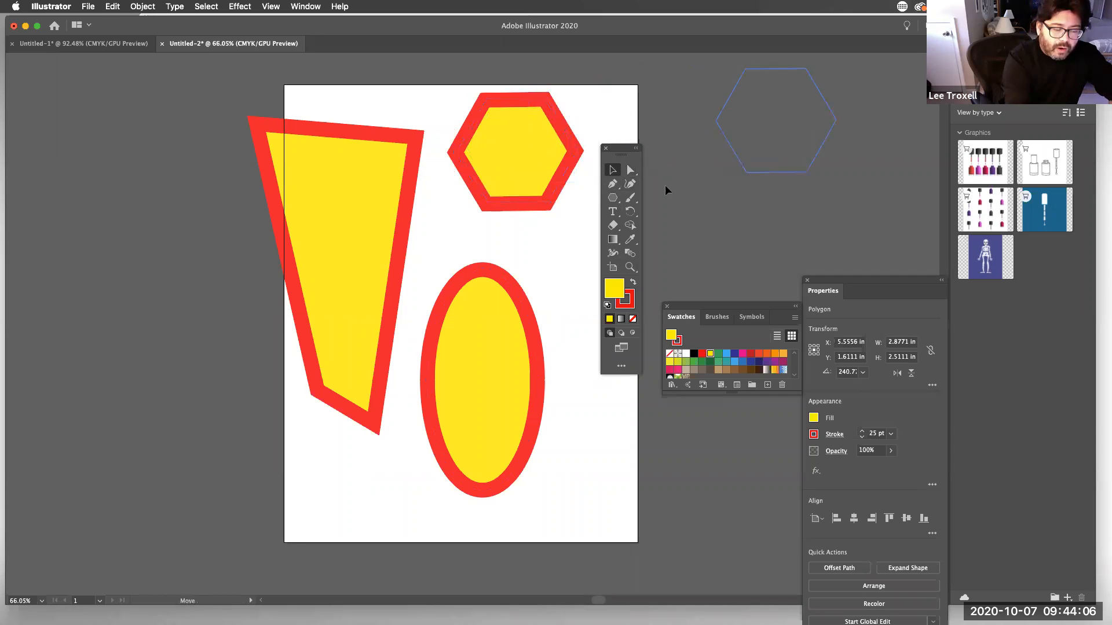
# Create a three-sided polygon with a 1.4387 in radius above the ellipse.
pyautogui.click(613, 200)
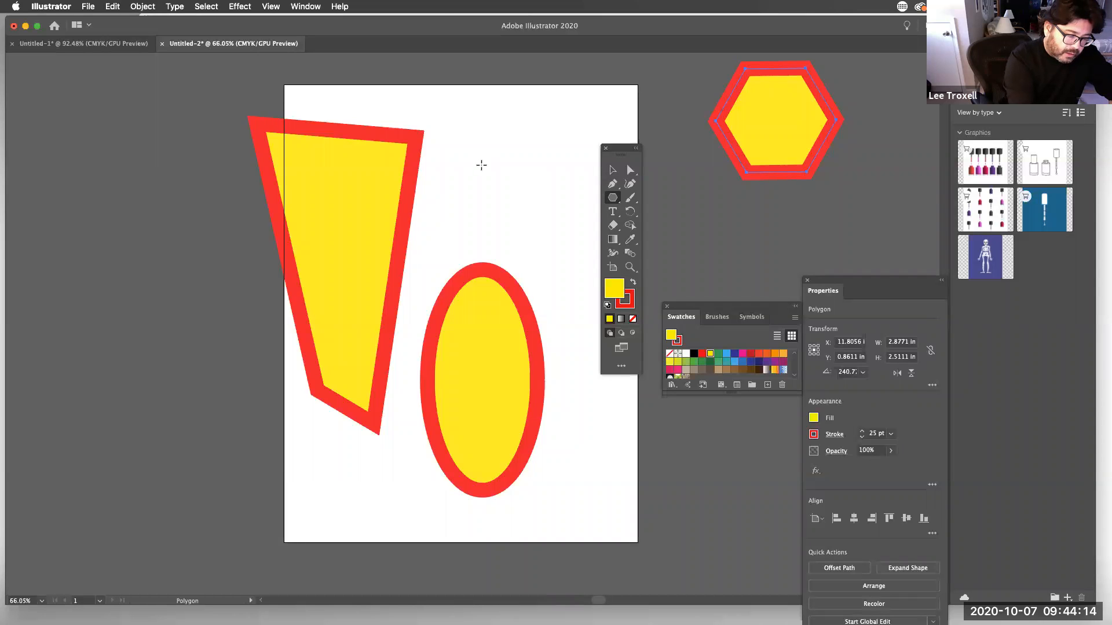
pyautogui.click(481, 165)
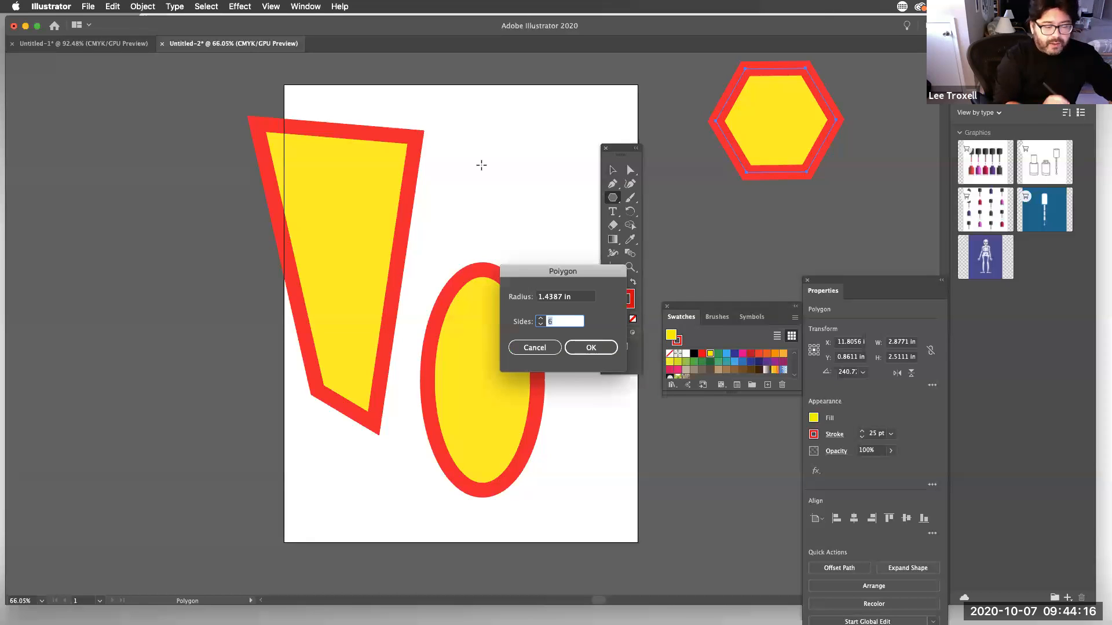
pyautogui.moveTo(576, 271); pyautogui.dragTo(555, 214)
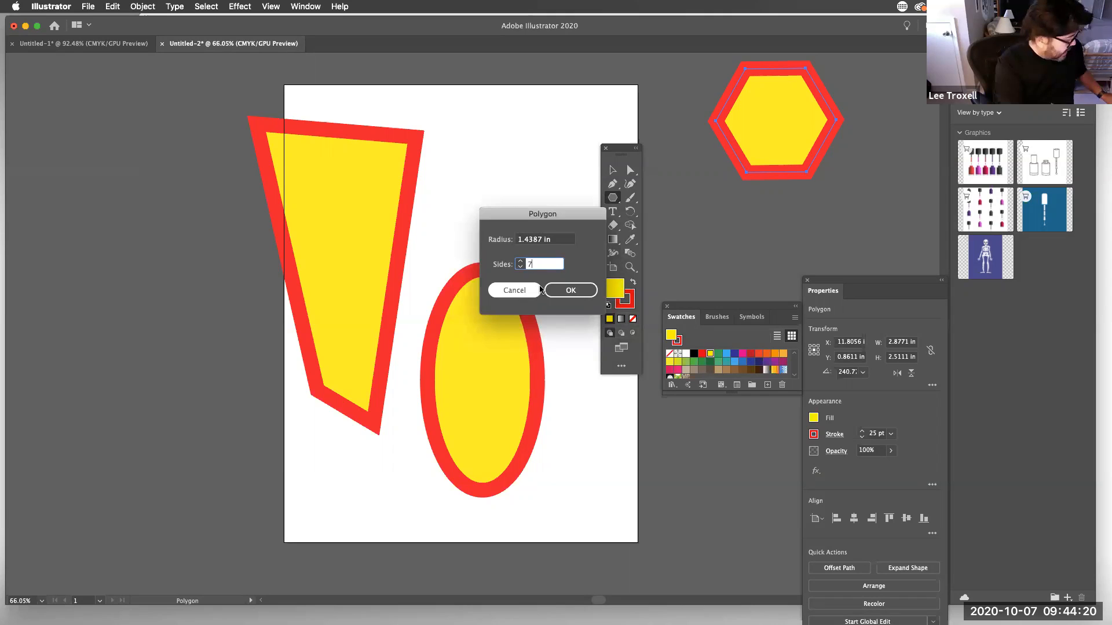
pyautogui.click(528, 265)
pyautogui.press('Up')
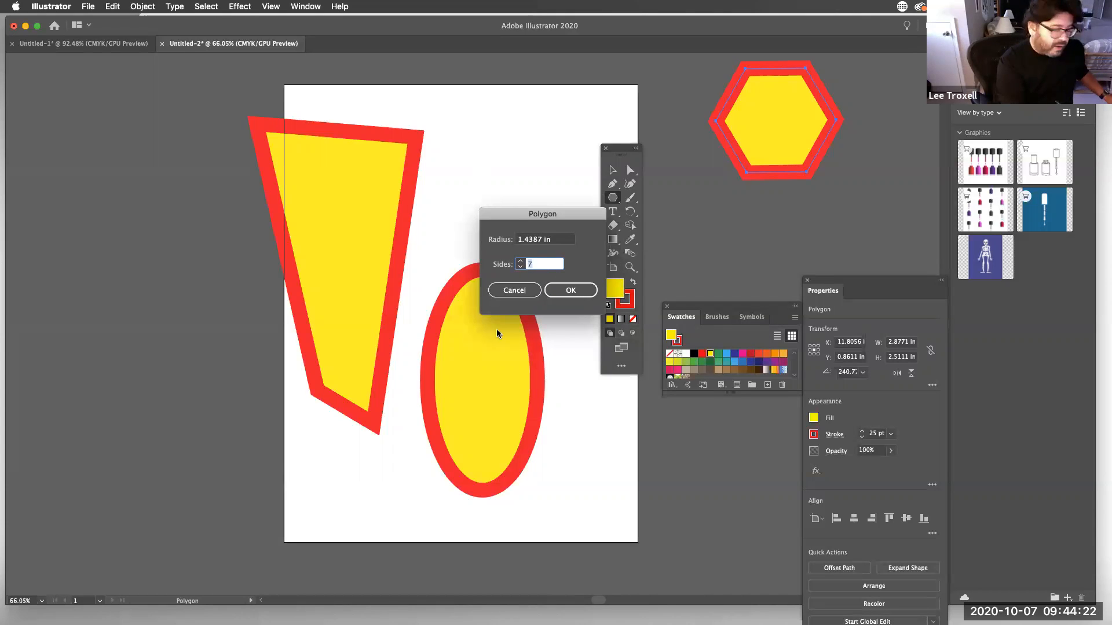
pyautogui.write('3')
pyautogui.press('Return')
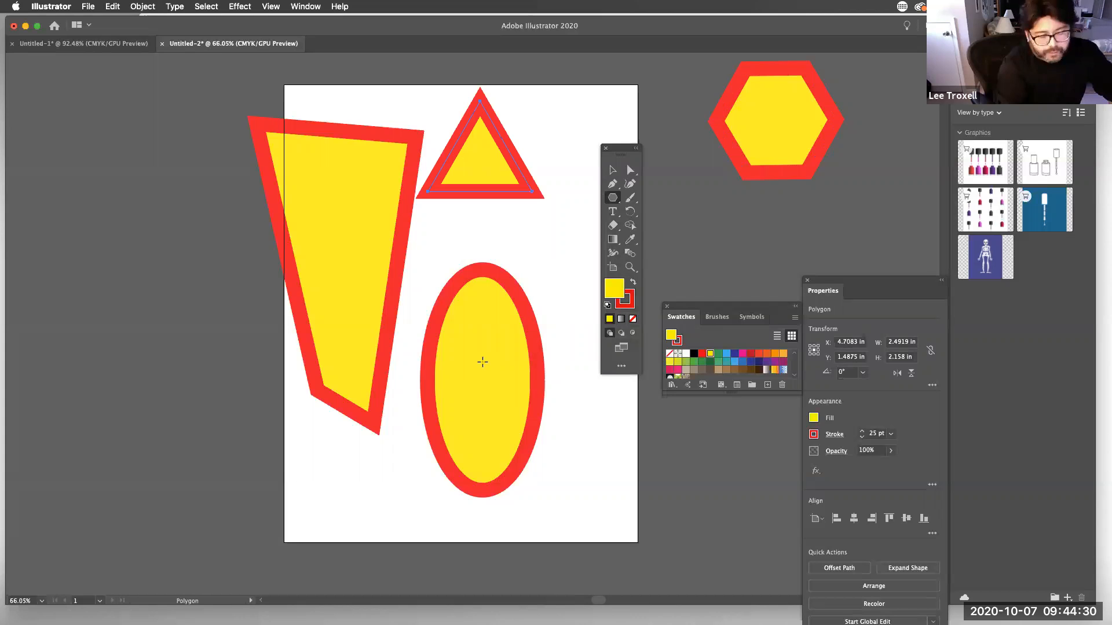
# Move the triangle to about X 5.17 in, Y 2.57 in and pull its top anchor point to about X 6.26 in, Y 1.11 in.
pyautogui.press('v')
pyautogui.moveTo(499, 145); pyautogui.dragTo(519, 190)
pyautogui.click(631, 171)
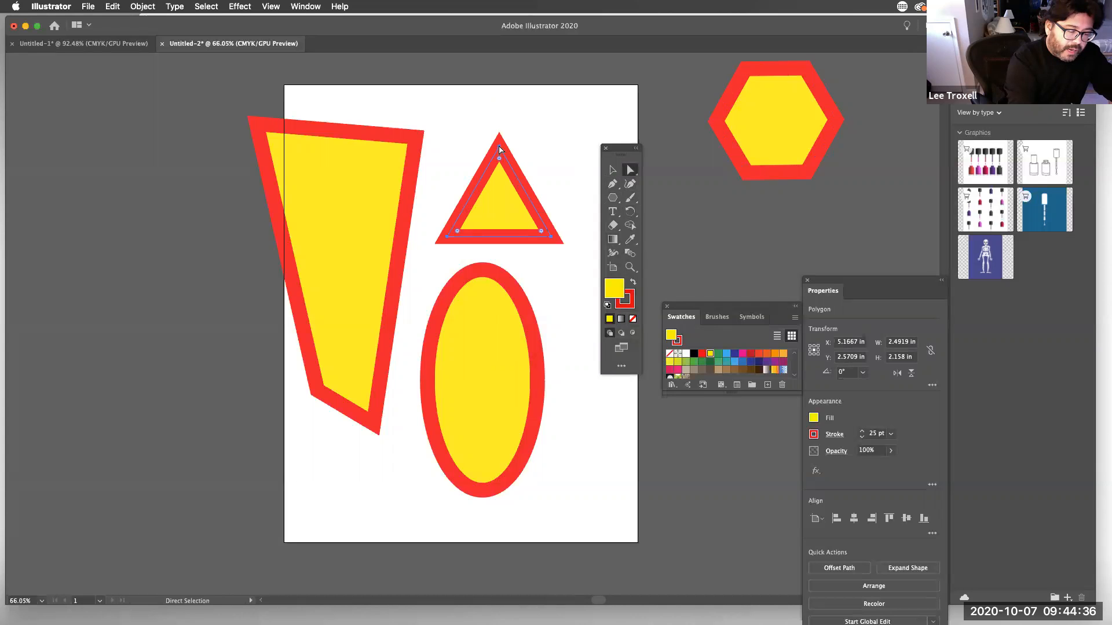
pyautogui.click(500, 149)
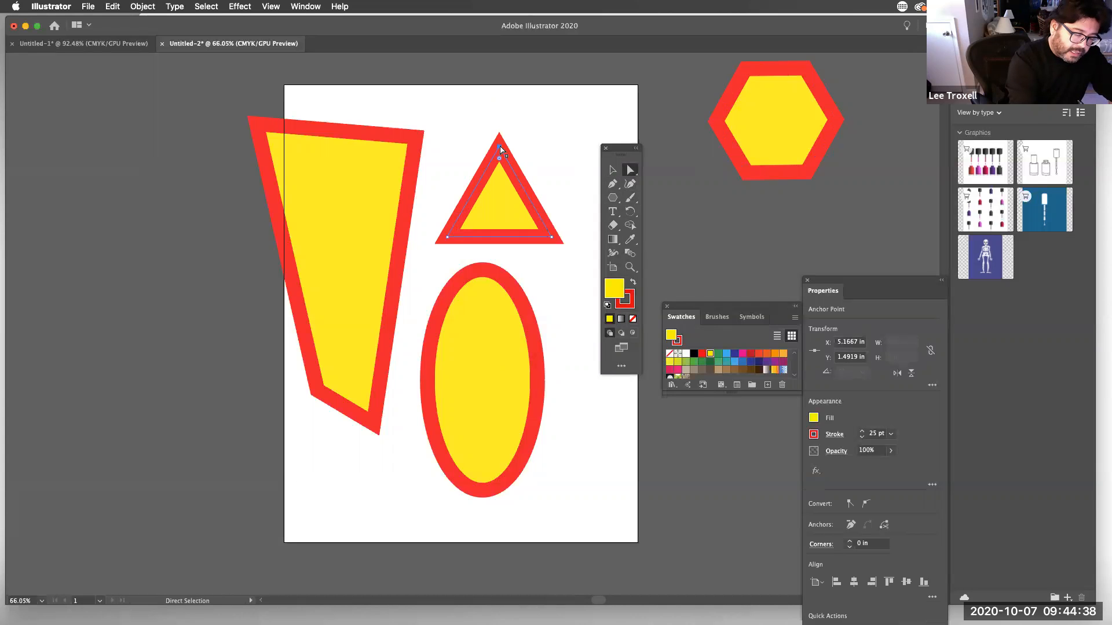
pyautogui.moveTo(501, 139); pyautogui.dragTo(564, 119)
pyautogui.moveTo(561, 120); pyautogui.dragTo(545, 121)
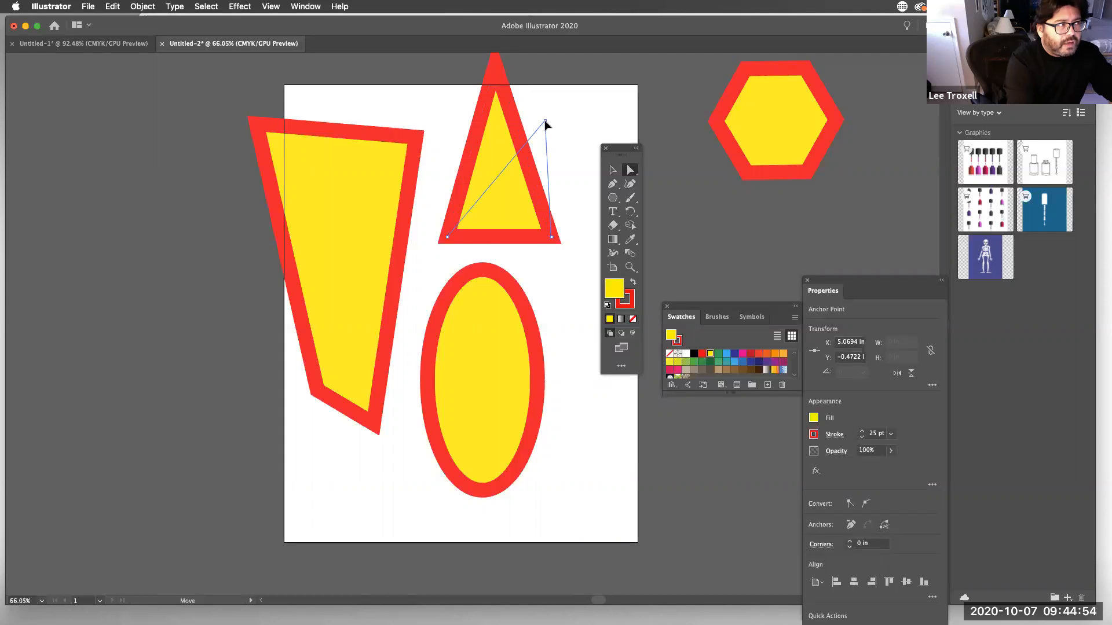
pyautogui.moveTo(545, 121); pyautogui.dragTo(541, 141)
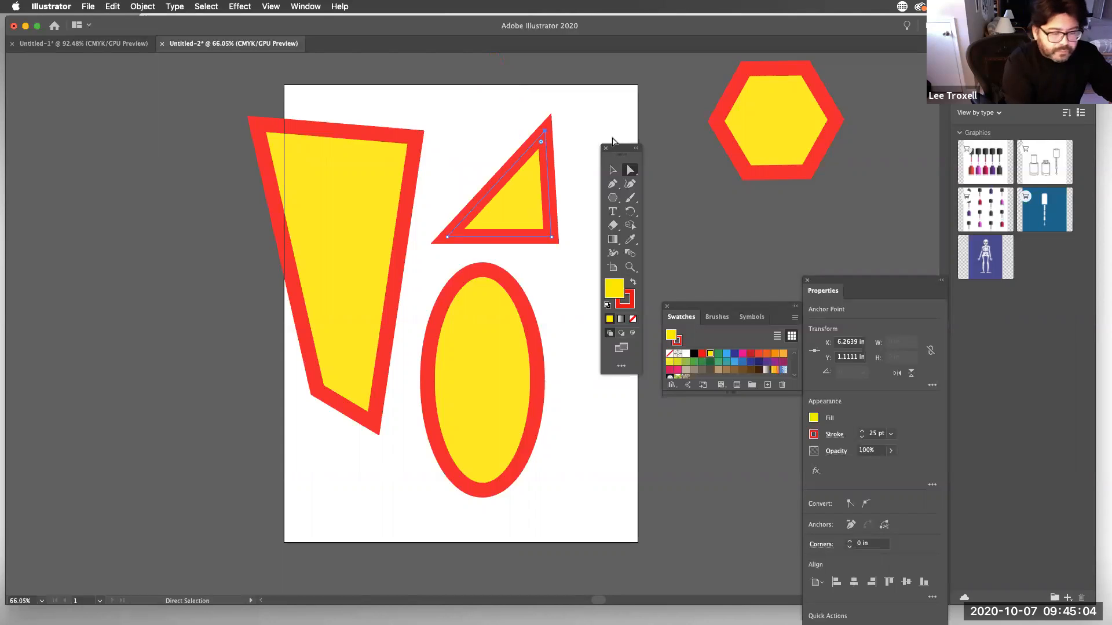
# Select the whole triangle and round all its corners heavily with the live corner widgets.
pyautogui.click(612, 169)
pyautogui.click(551, 149)
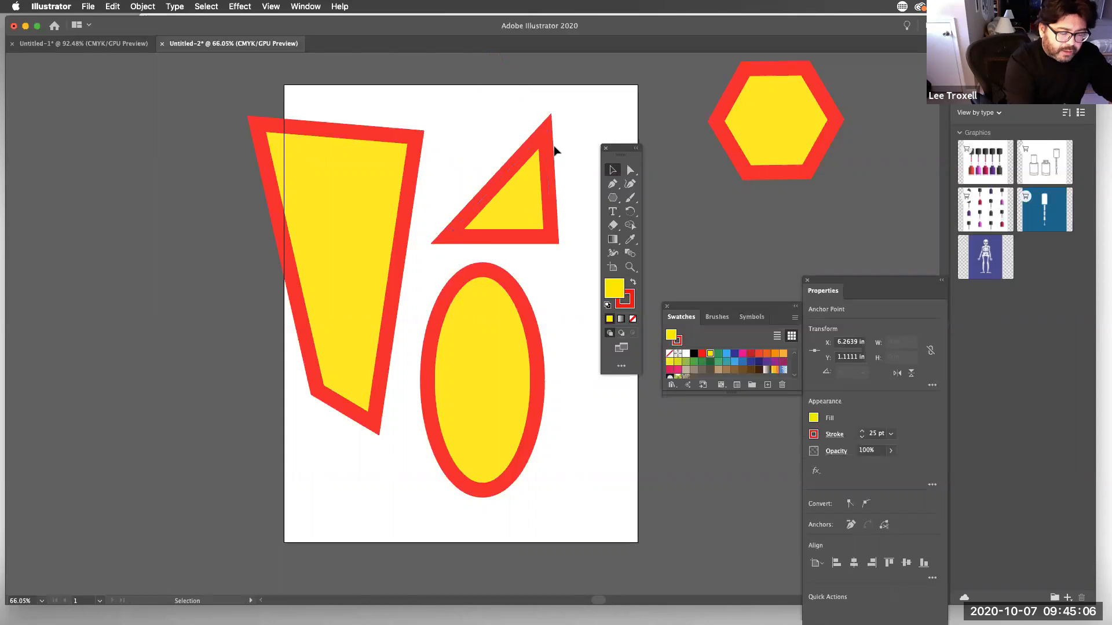
pyautogui.click(631, 169)
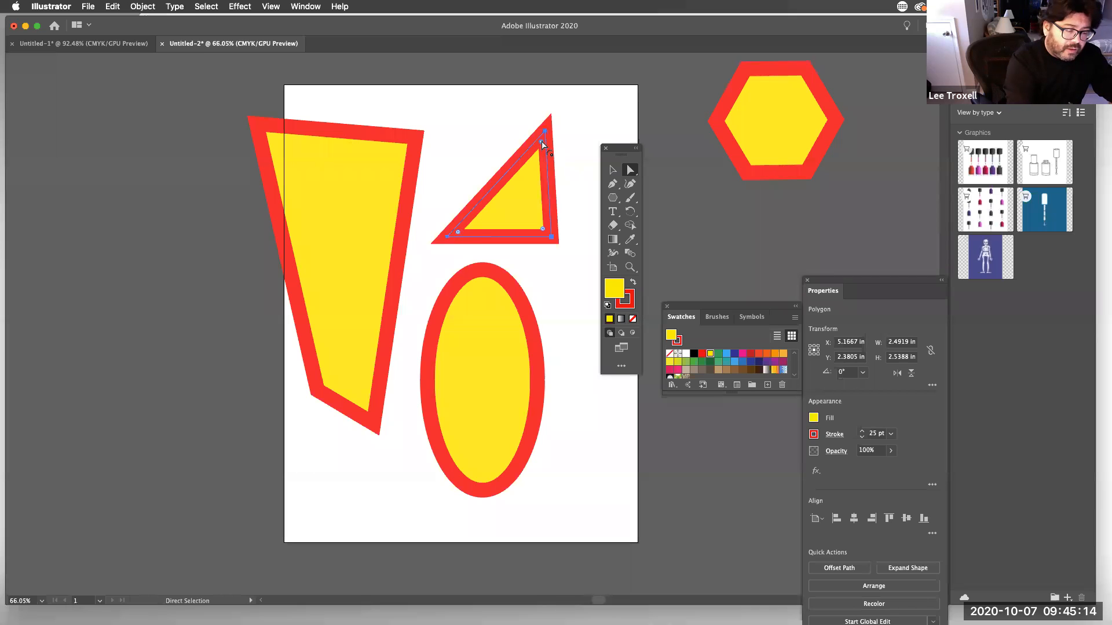
pyautogui.moveTo(543, 145); pyautogui.dragTo(542, 228)
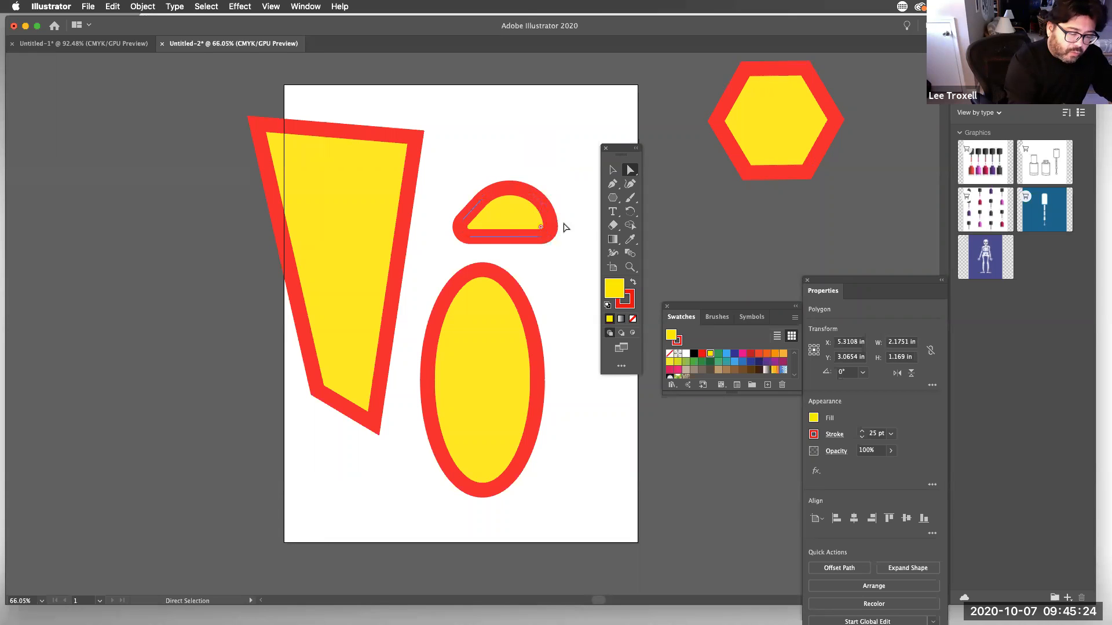
# Select the large four-sided path and round only its upper-right corner heavily with the live corner widget.
pyautogui.click(613, 169)
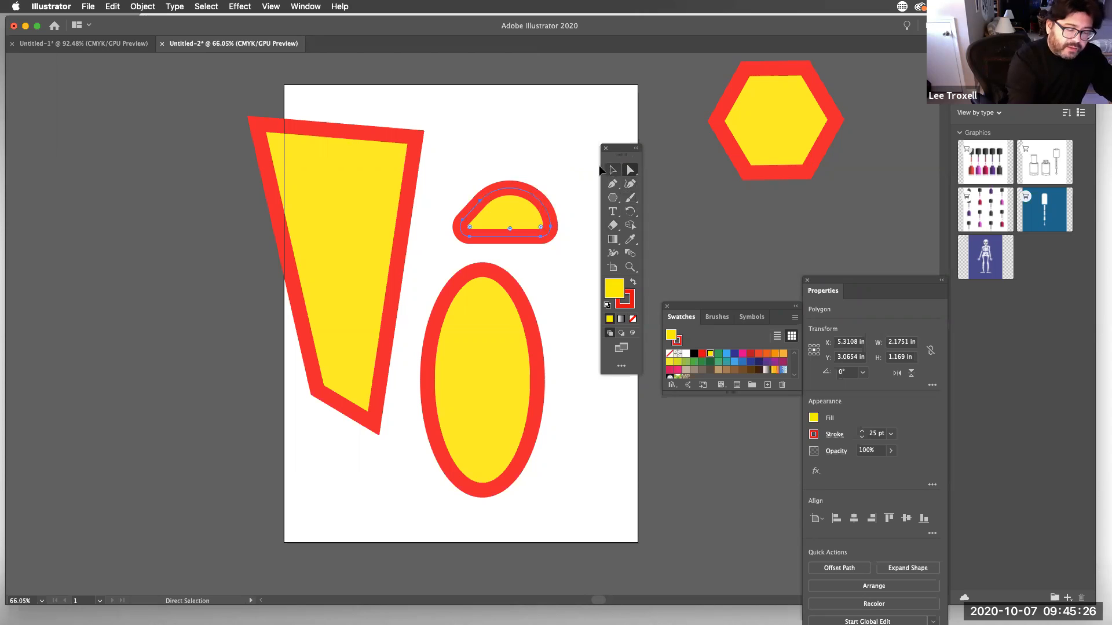
pyautogui.click(397, 196)
pyautogui.click(630, 170)
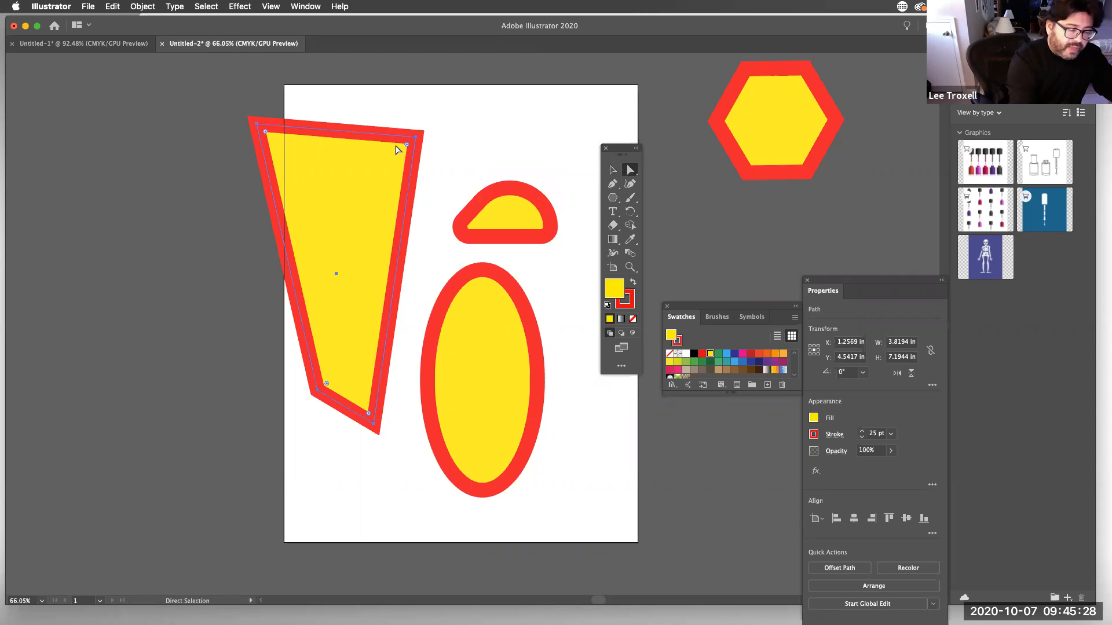
pyautogui.moveTo(406, 147); pyautogui.dragTo(330, 243)
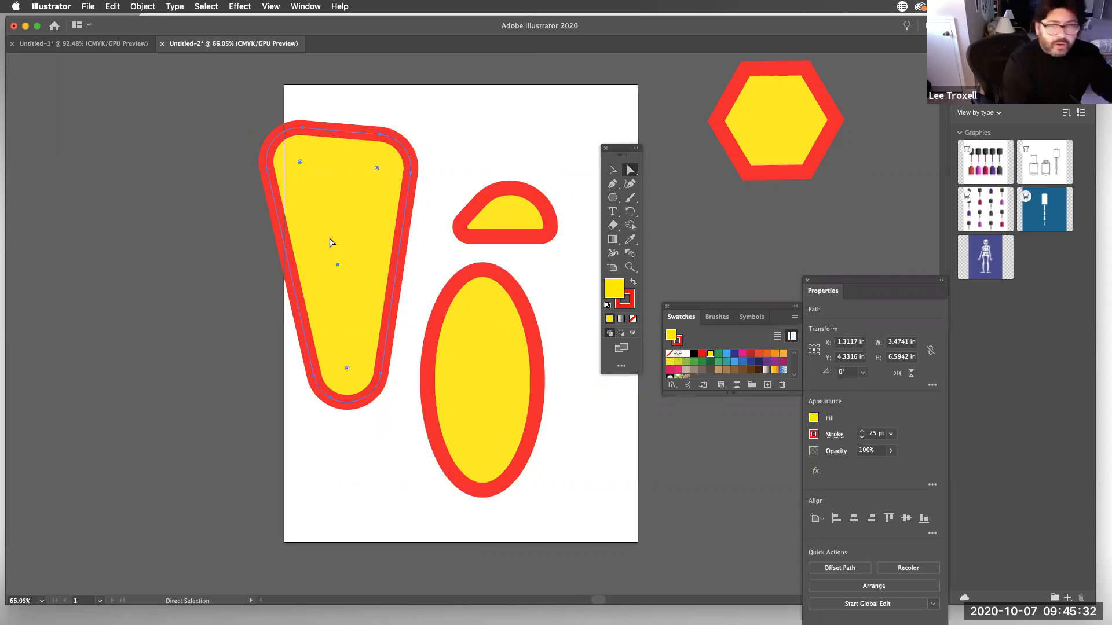
pyautogui.press('super+z')
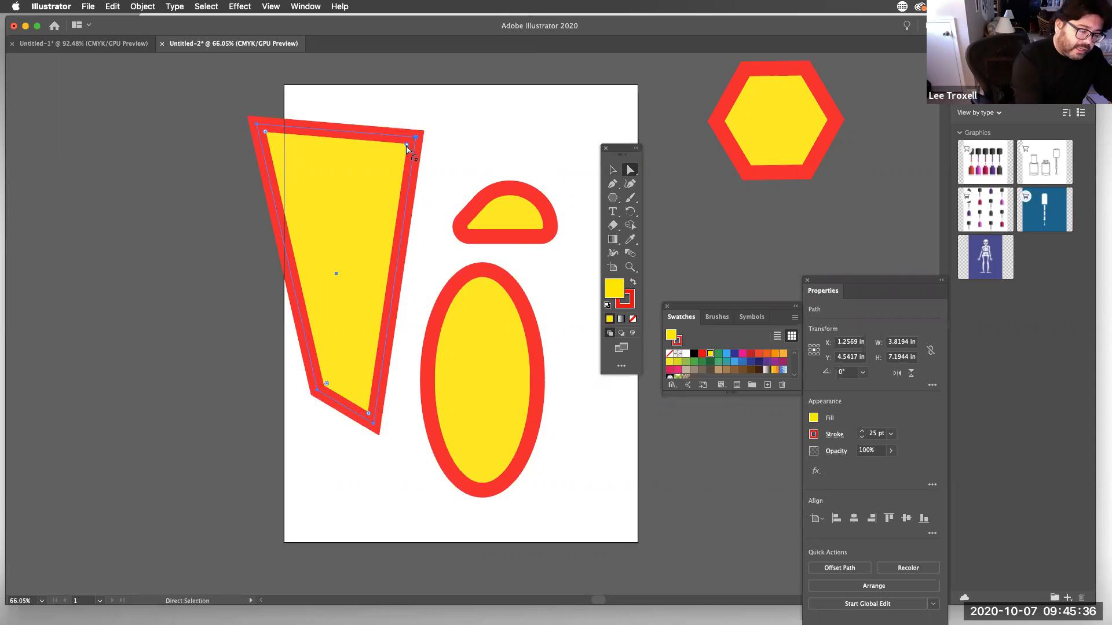
pyautogui.moveTo(406, 149); pyautogui.dragTo(296, 269)
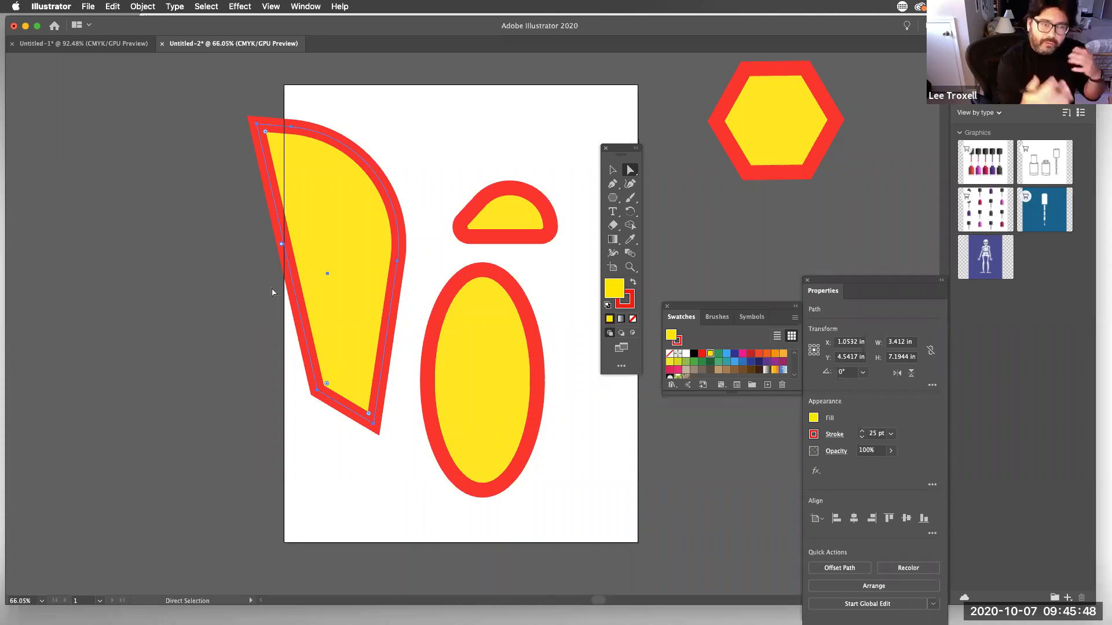
# Marquee-select the rounded triangle and ellipse, select the ellipse and the large path individually, and clear the selection.
pyautogui.click(613, 169)
pyautogui.moveTo(424, 176); pyautogui.dragTo(541, 335)
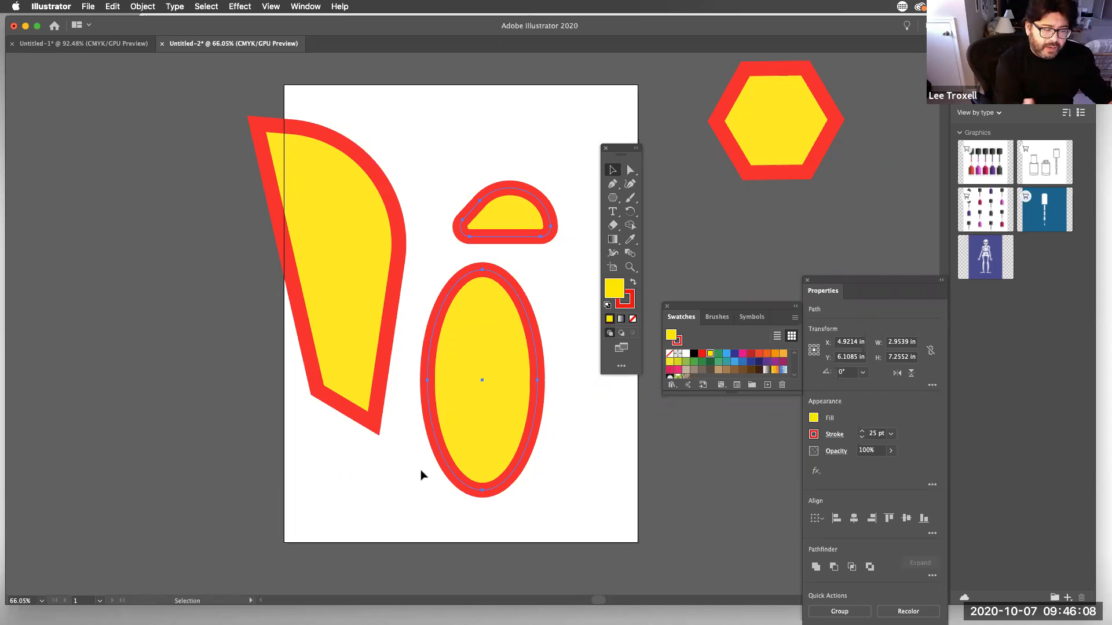
pyautogui.click(519, 364)
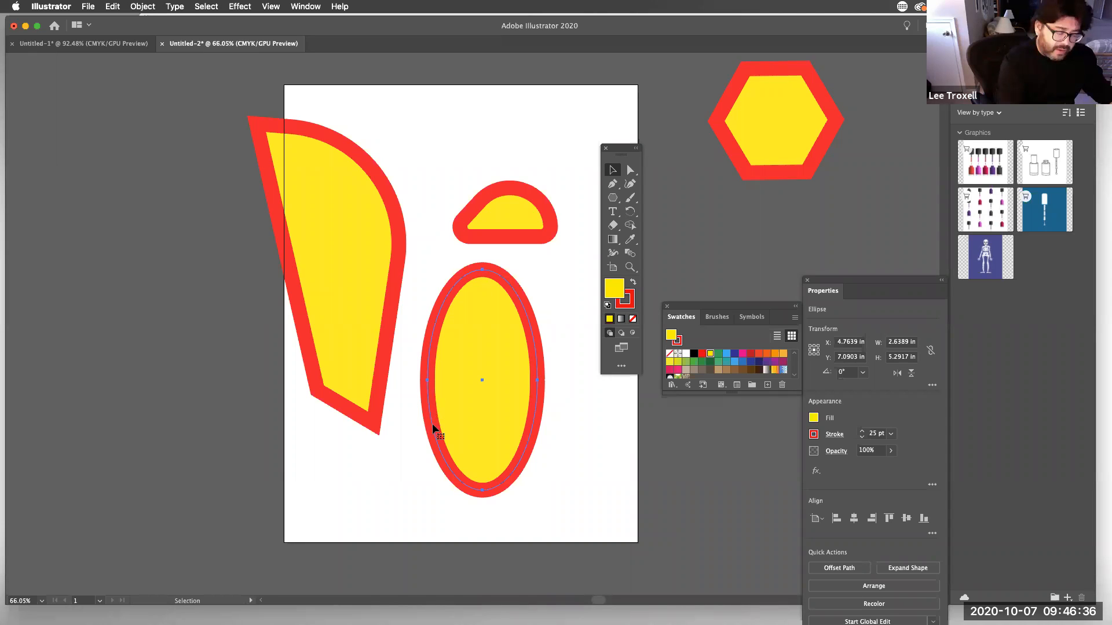
pyautogui.click(397, 221)
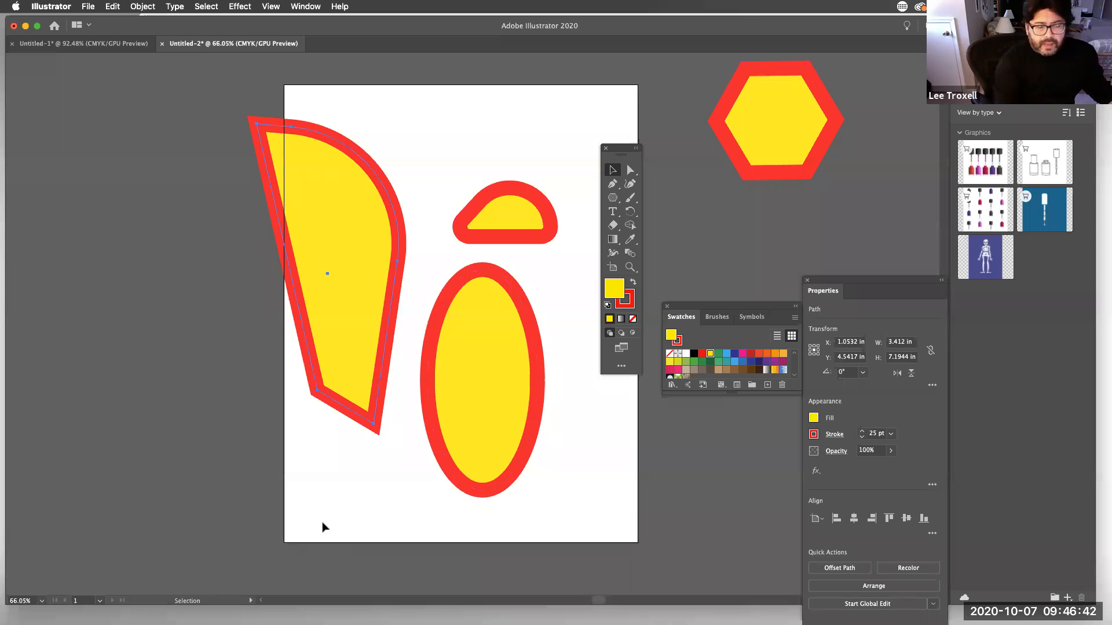
pyautogui.click(194, 110)
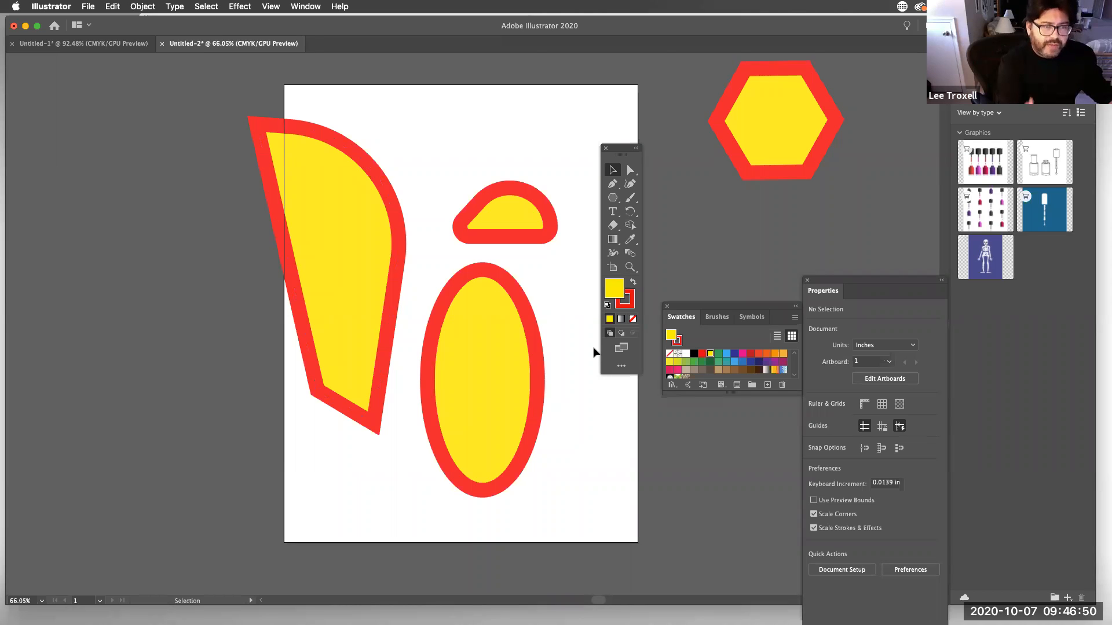
# Move the large path, rounded triangle and ellipse together off the artboard to about X -4.66 in, Y 5.08 in, and deselect them.
pyautogui.moveTo(216, 96); pyautogui.dragTo(602, 457)
pyautogui.moveTo(533, 431); pyautogui.dragTo(573, 438)
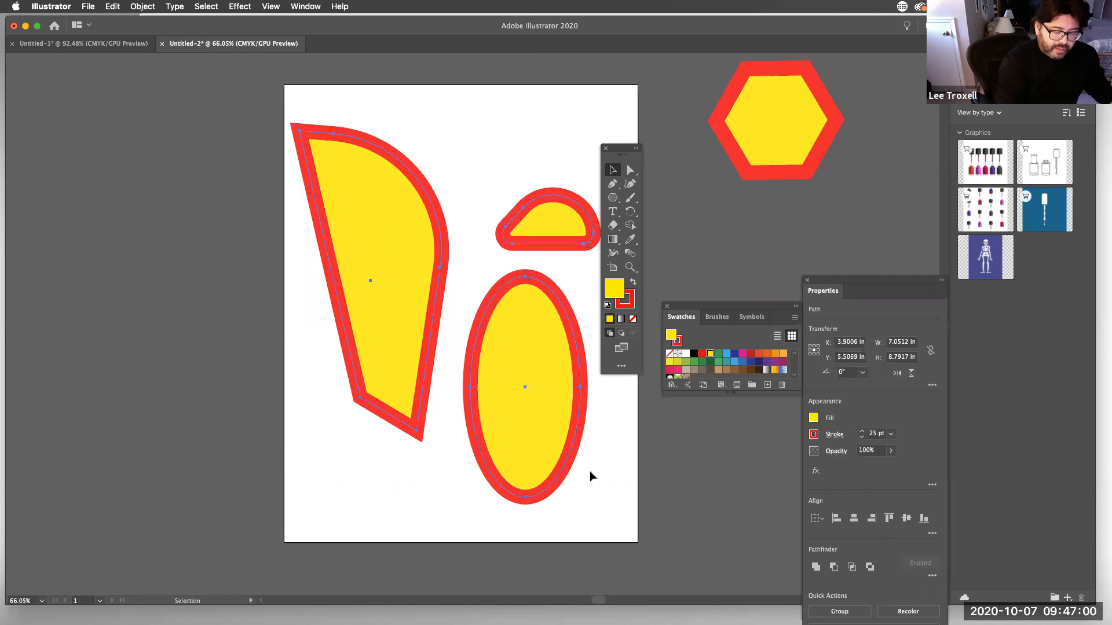
pyautogui.moveTo(542, 401); pyautogui.dragTo(413, 393)
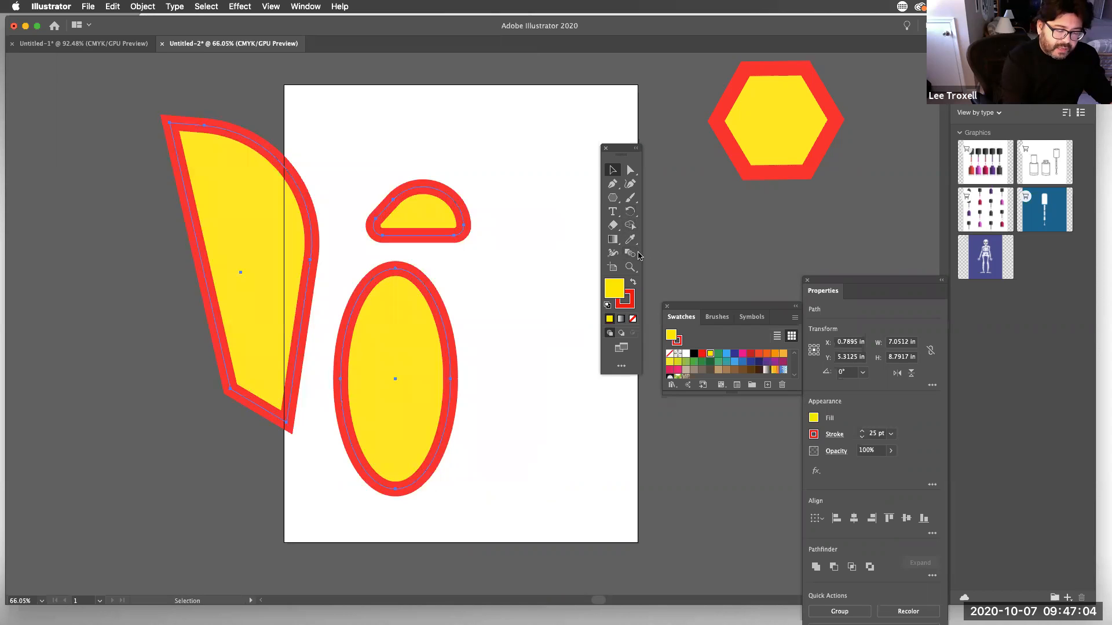
pyautogui.moveTo(444, 374); pyautogui.dragTo(220, 362)
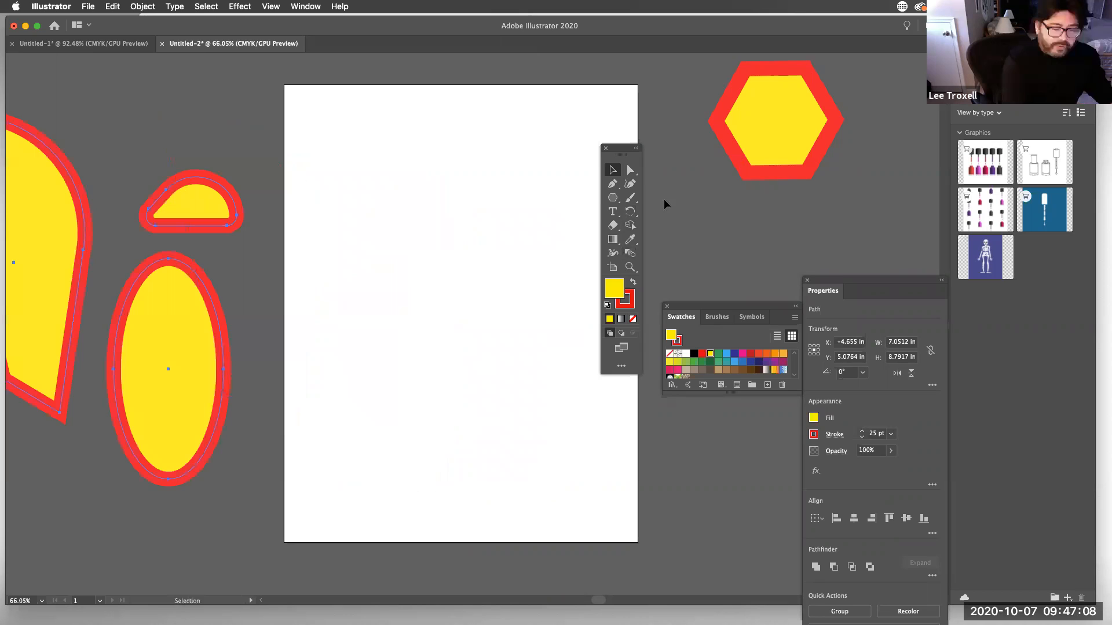
pyautogui.moveTo(620, 150); pyautogui.dragTo(661, 143)
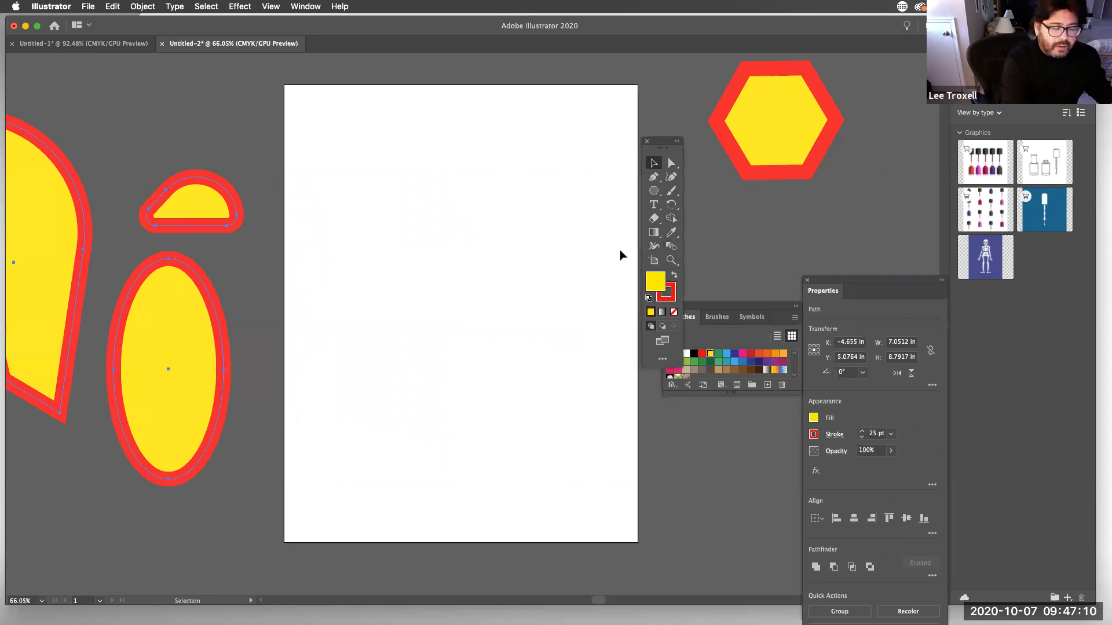
pyautogui.click(519, 307)
# Create an area text frame about 6.81 by 2.79 in across the upper artboard containing the text "Zoomshi".
pyautogui.press('t')
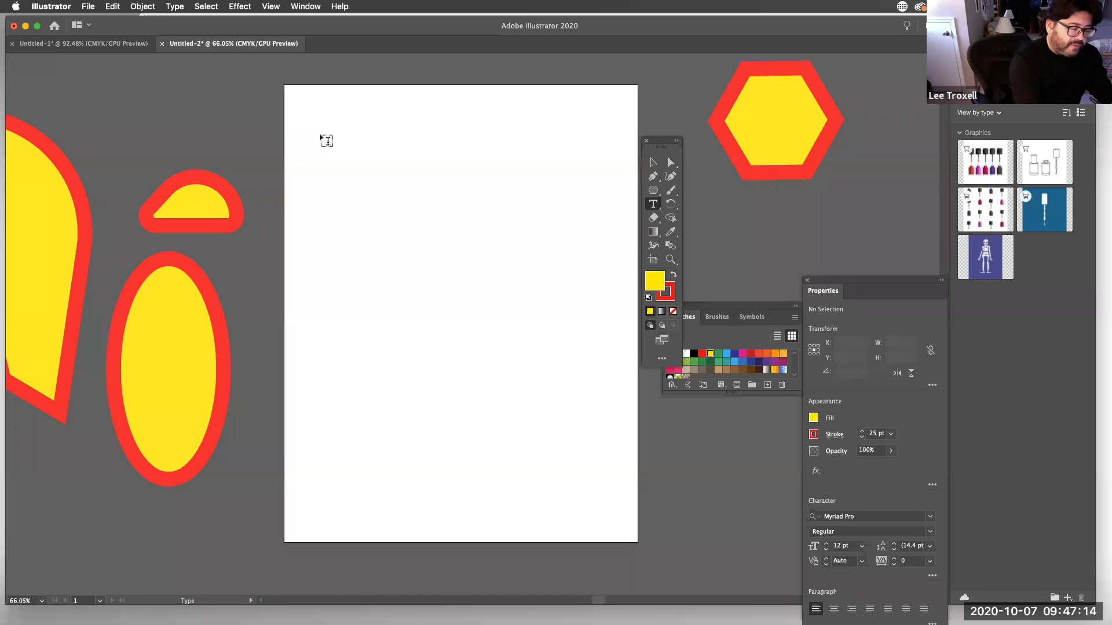
pyautogui.moveTo(320, 136); pyautogui.dragTo(605, 251)
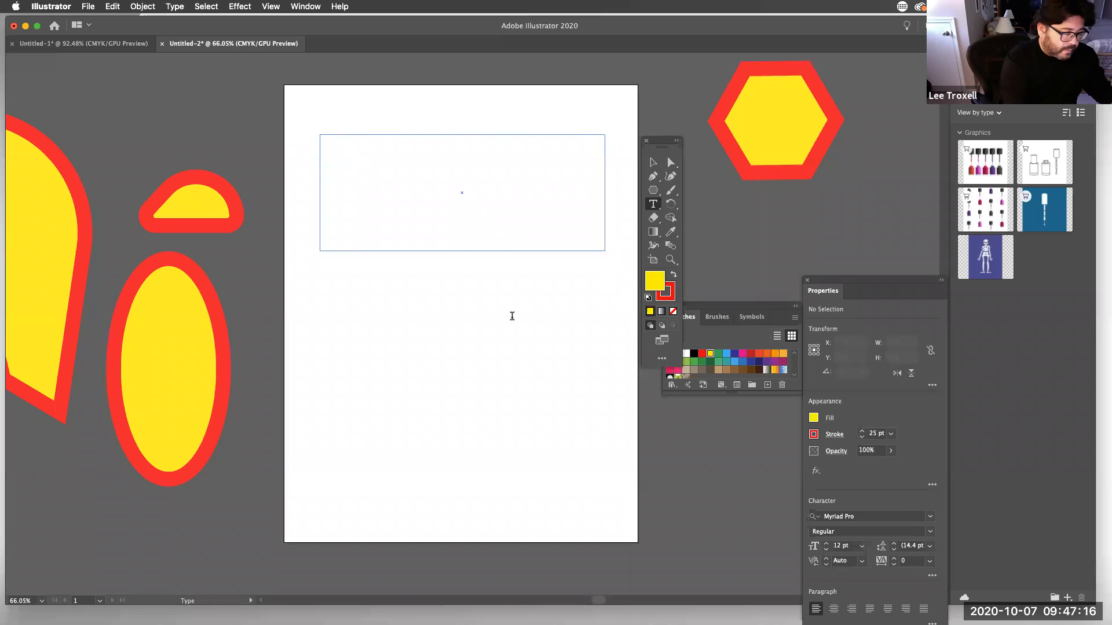
pyautogui.press('BackSpace')
pyautogui.write('Zoomshi')
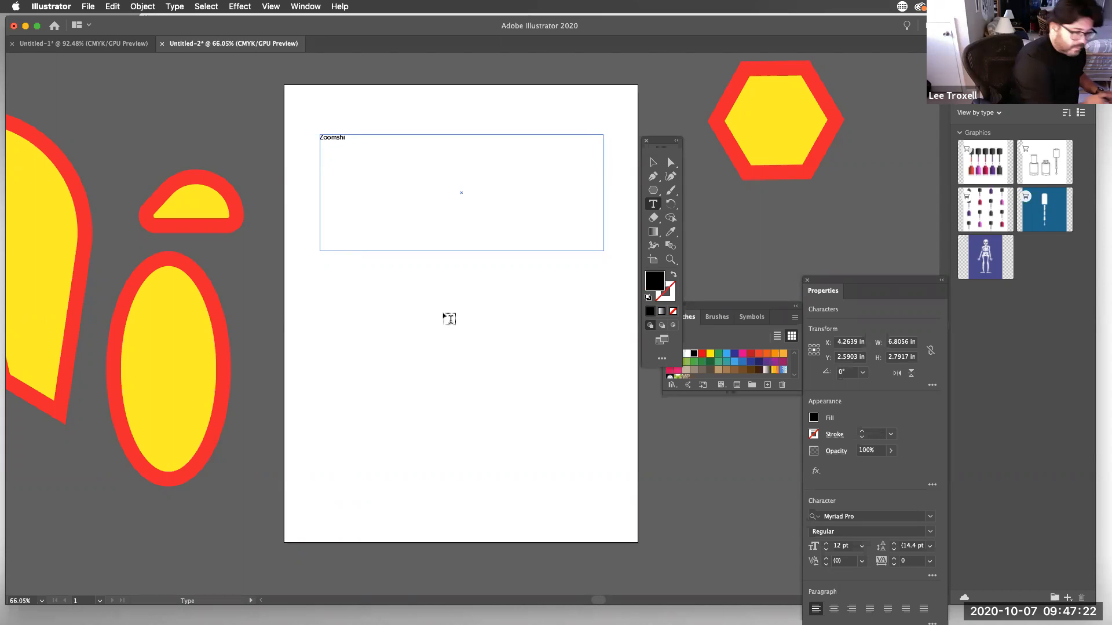
# Set the whole Zoomshi text to 72 pt in the Nexa Bold font.
pyautogui.press('super+a')
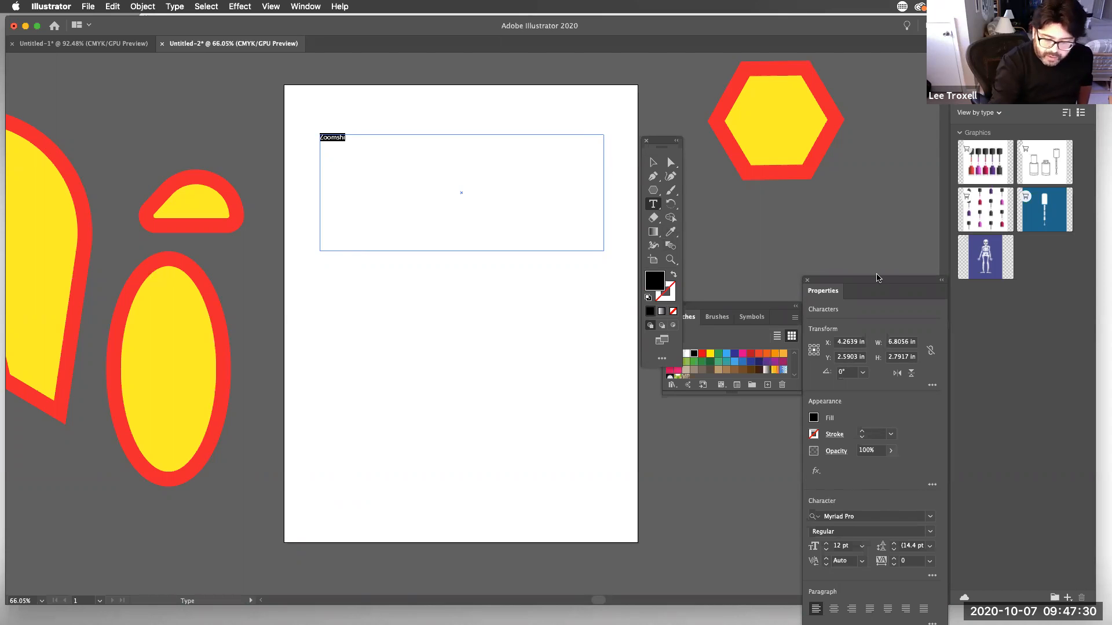
pyautogui.moveTo(880, 282); pyautogui.dragTo(785, 112)
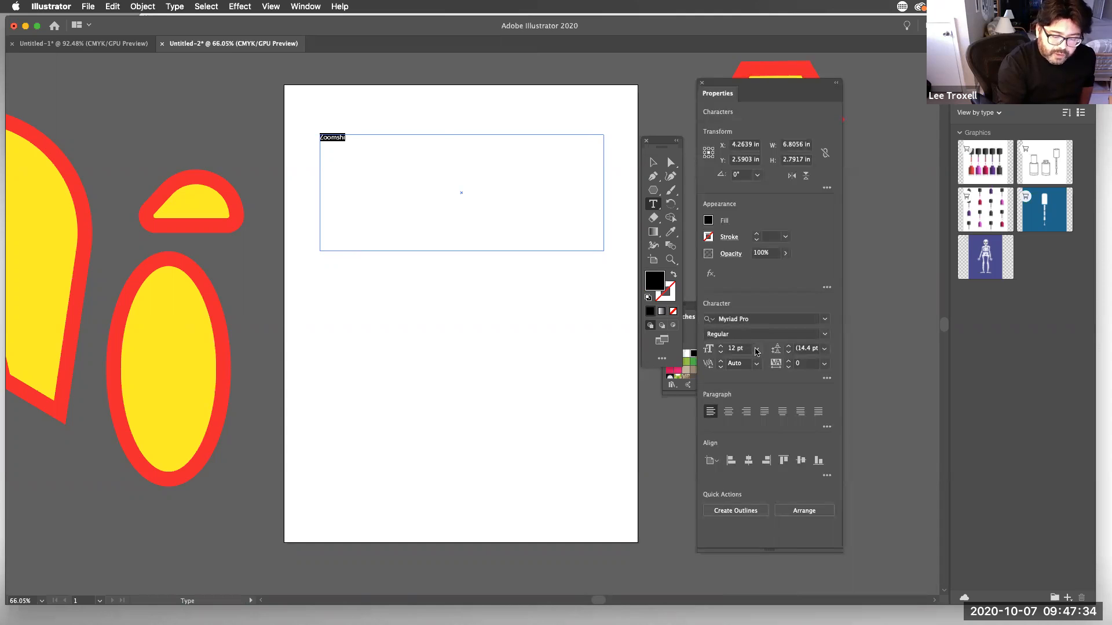
pyautogui.click(756, 350)
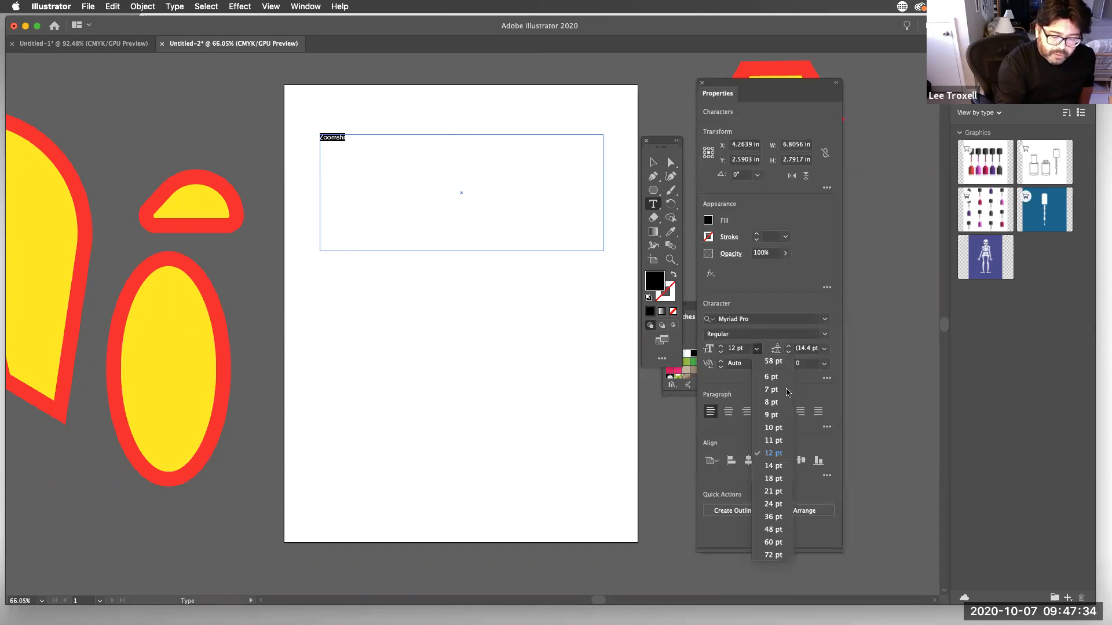
pyautogui.click(773, 555)
pyautogui.click(825, 320)
pyautogui.click(825, 324)
pyautogui.click(825, 322)
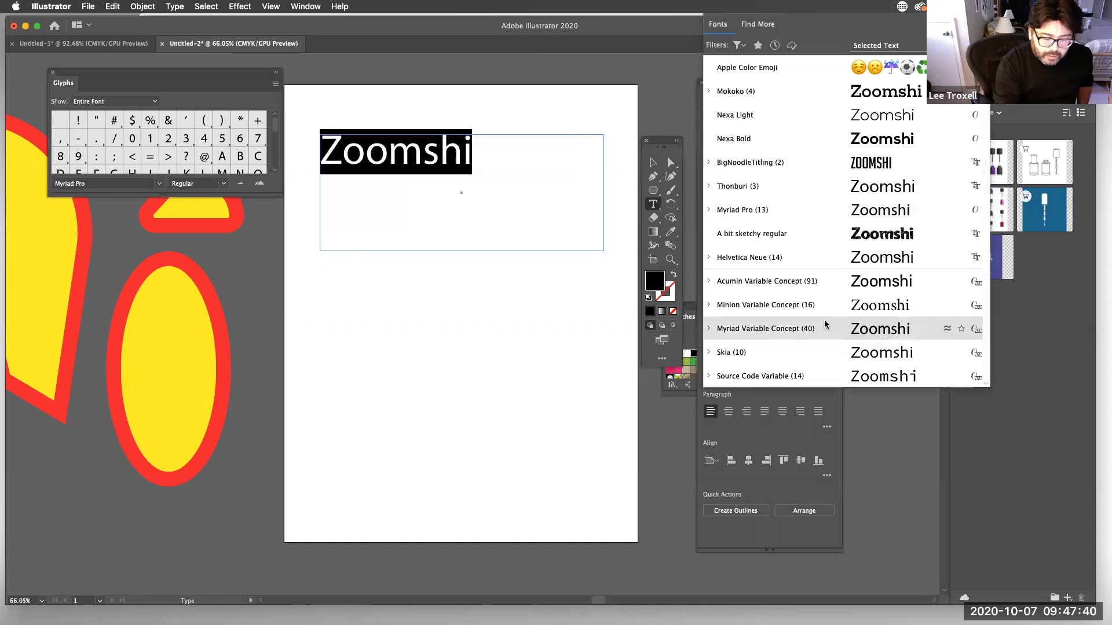
pyautogui.click(908, 139)
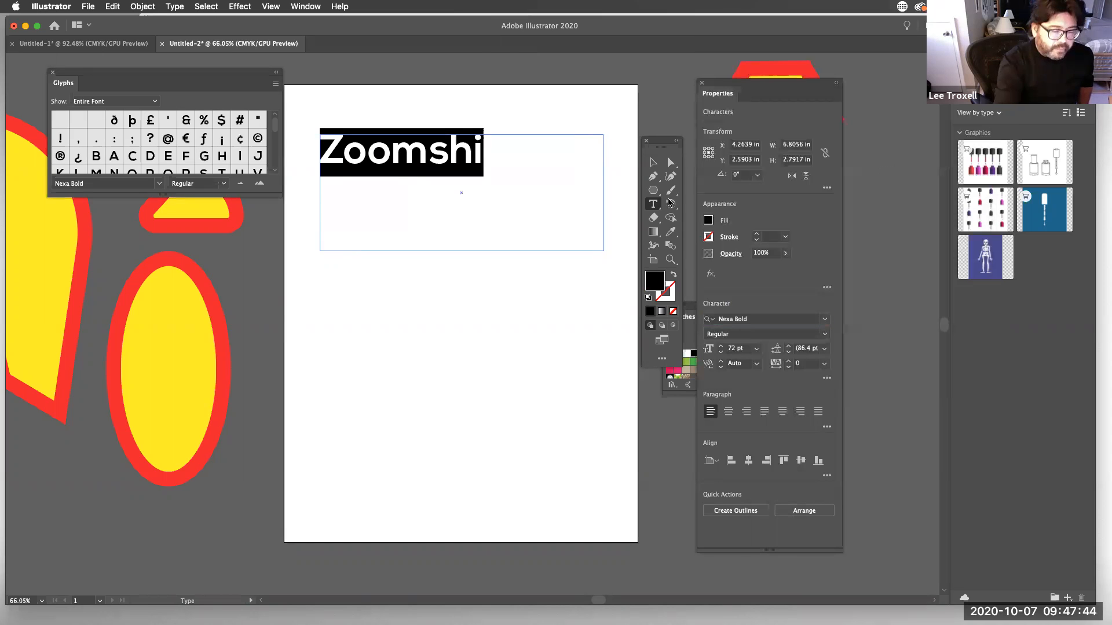
# Move the Zoomshi text frame down the artboard to about X 4.64 in, Y 7.31 in.
pyautogui.click(654, 163)
pyautogui.moveTo(400, 197); pyautogui.dragTo(417, 394)
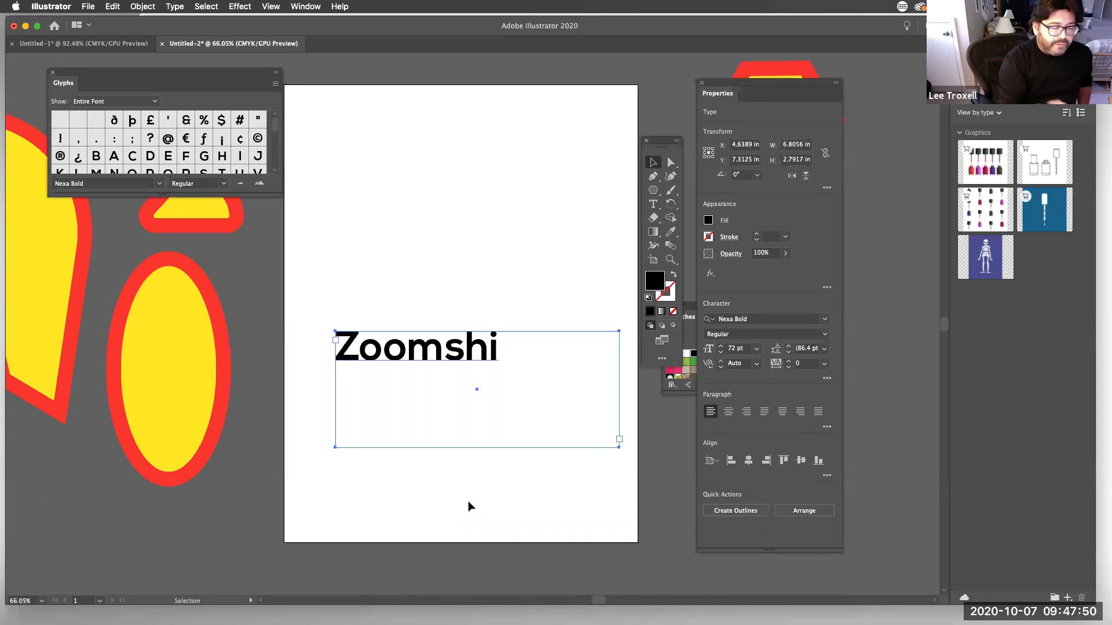
pyautogui.moveTo(746, 87); pyautogui.dragTo(799, 88)
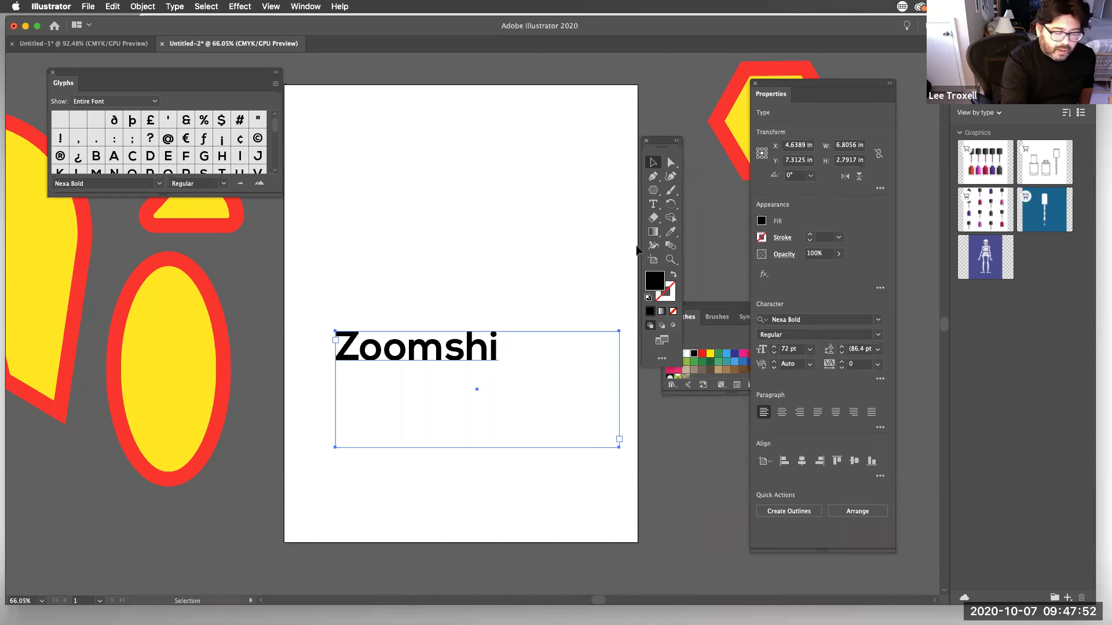
# Fill the Zoomshi text with the CMYK Yellow swatch and raise that swatch's magenta to the maximum to make it red.
pyautogui.click(703, 355)
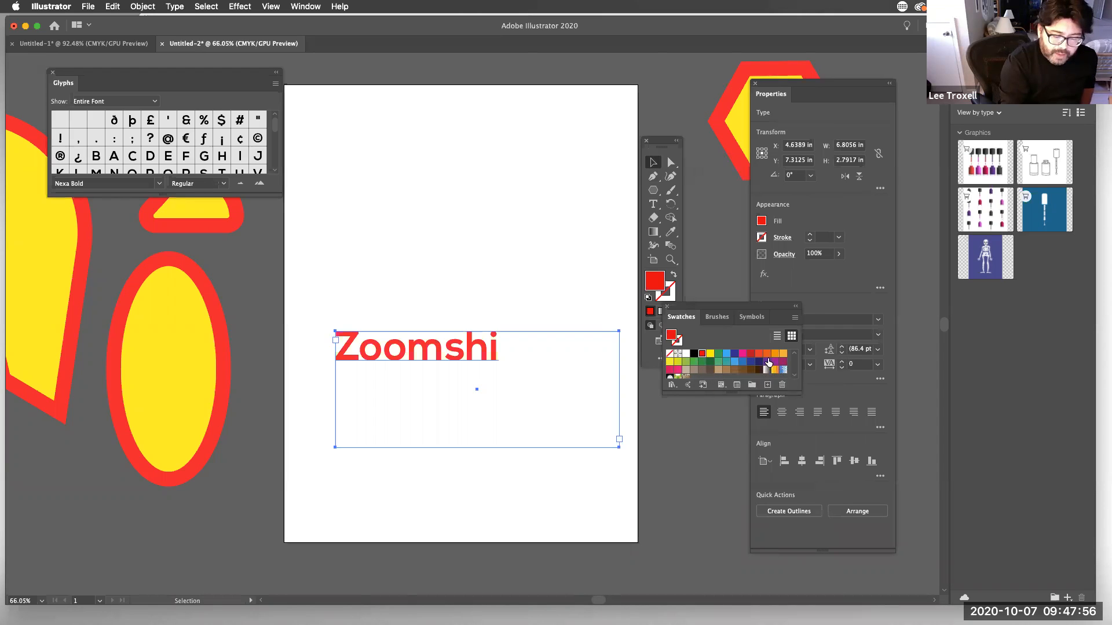
pyautogui.click(782, 355)
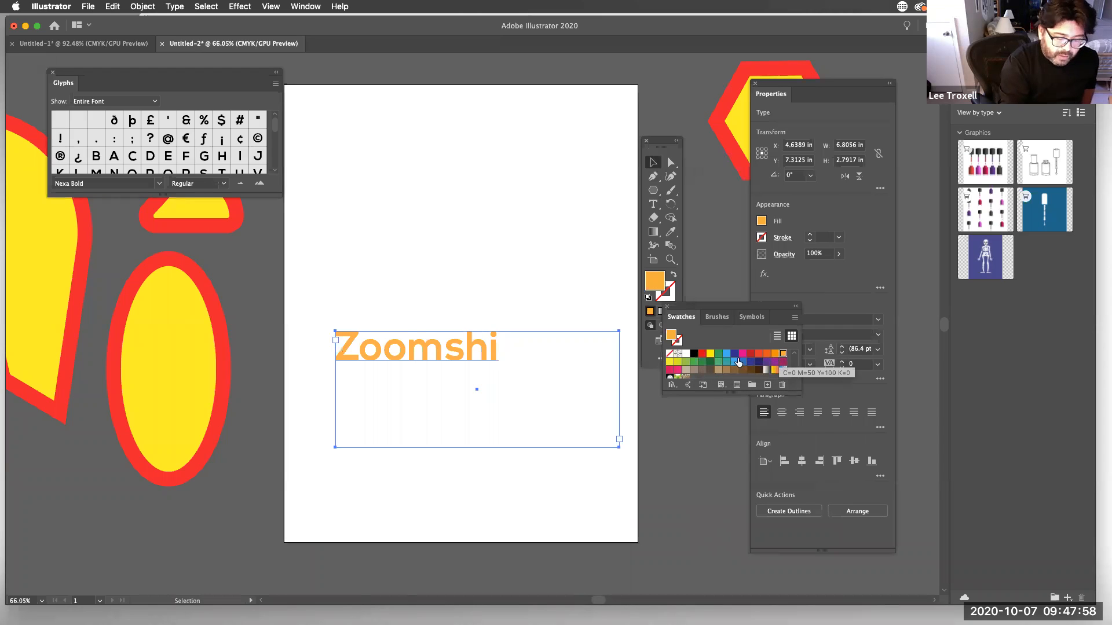
pyautogui.doubleClick(710, 355)
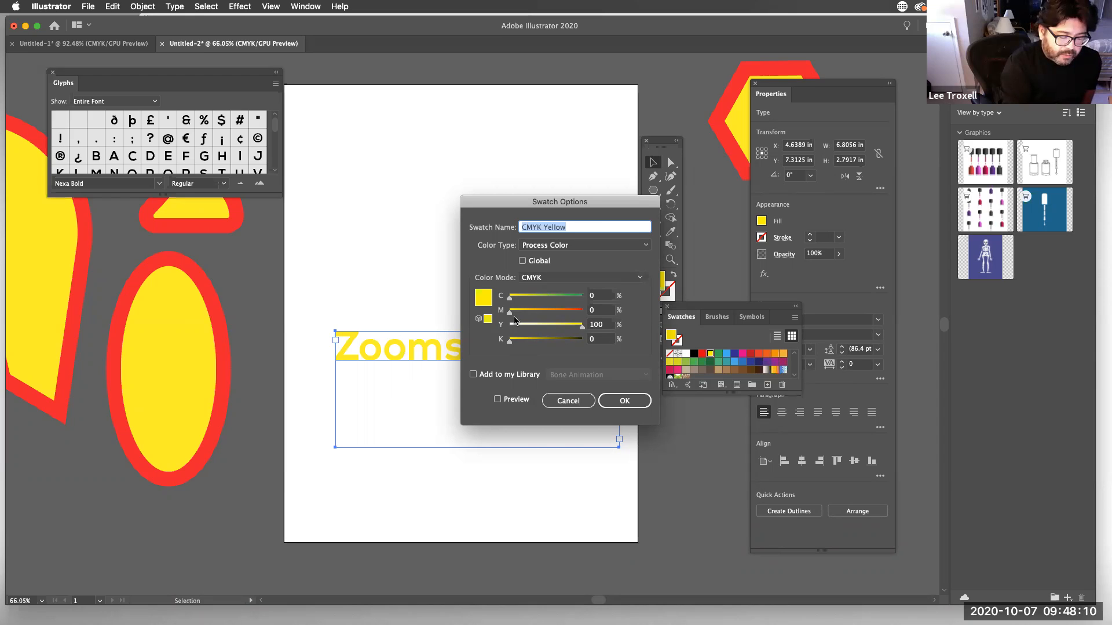
pyautogui.moveTo(510, 318); pyautogui.dragTo(581, 330)
pyautogui.click(582, 330)
pyautogui.click(615, 402)
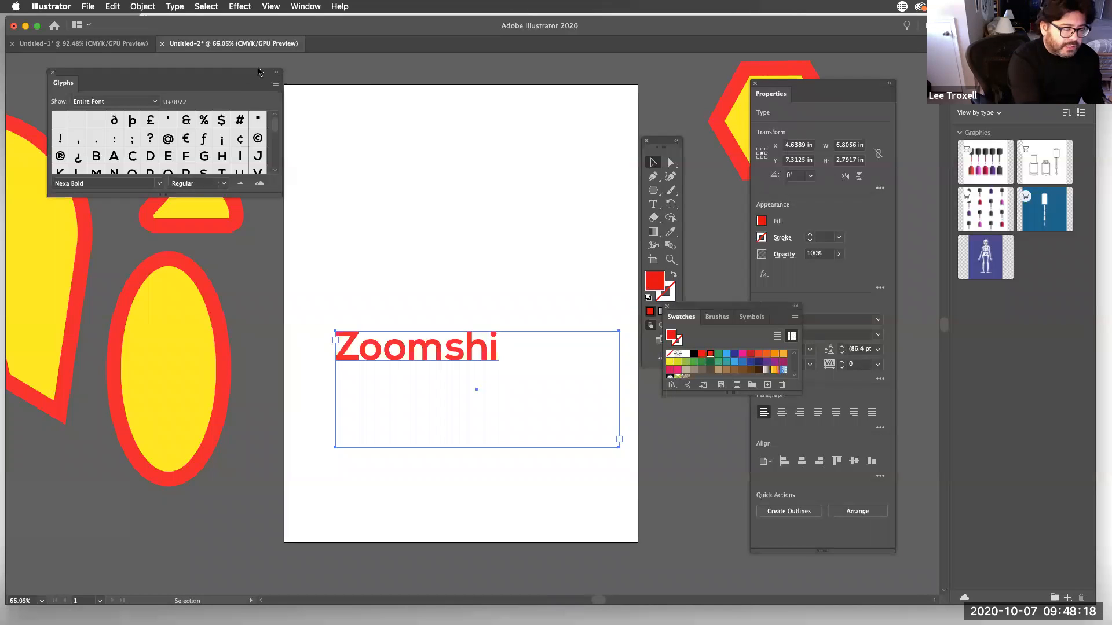
# Select all the characters of Zoomshi and tighten their tracking to -50.
pyautogui.moveTo(260, 73); pyautogui.dragTo(349, 64)
pyautogui.click(653, 204)
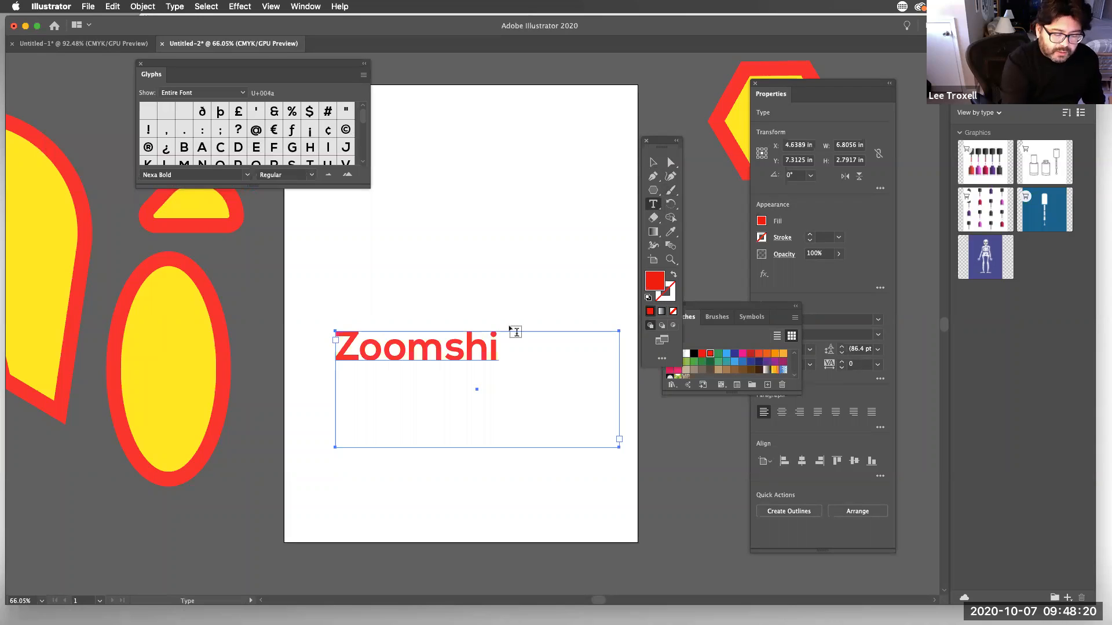
pyautogui.moveTo(497, 340); pyautogui.dragTo(240, 450)
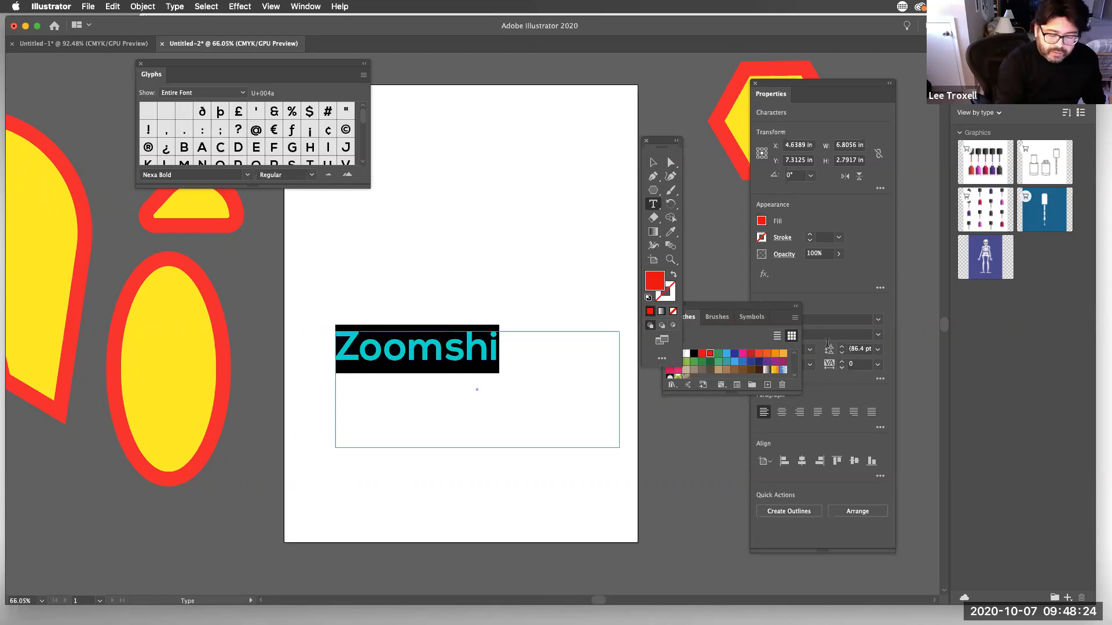
pyautogui.moveTo(771, 306); pyautogui.dragTo(703, 448)
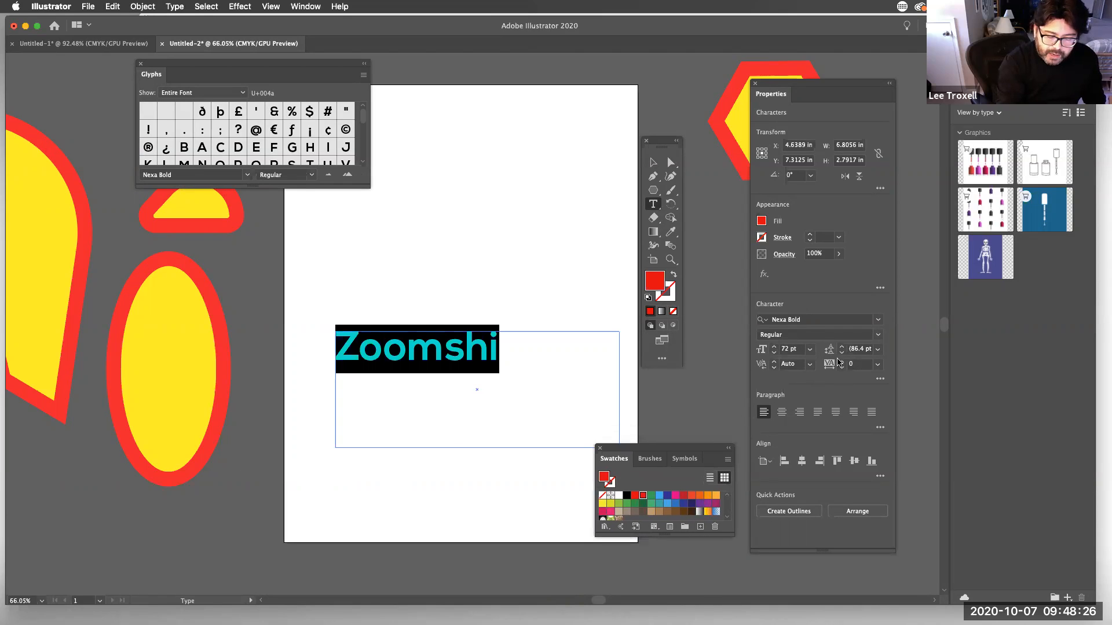
pyautogui.click(879, 368)
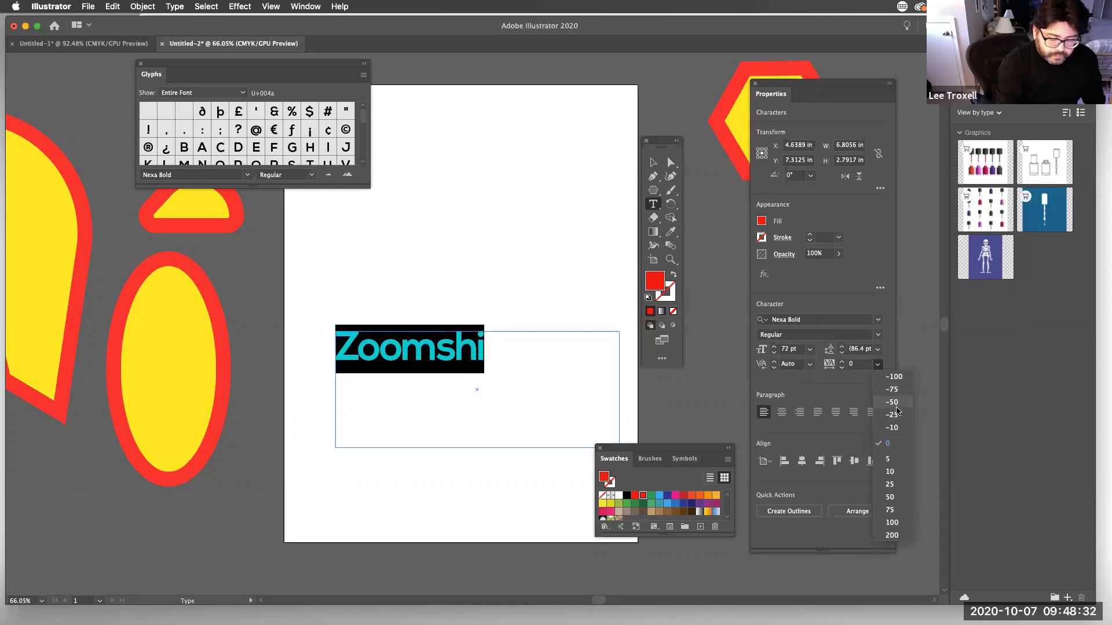
pyautogui.click(895, 404)
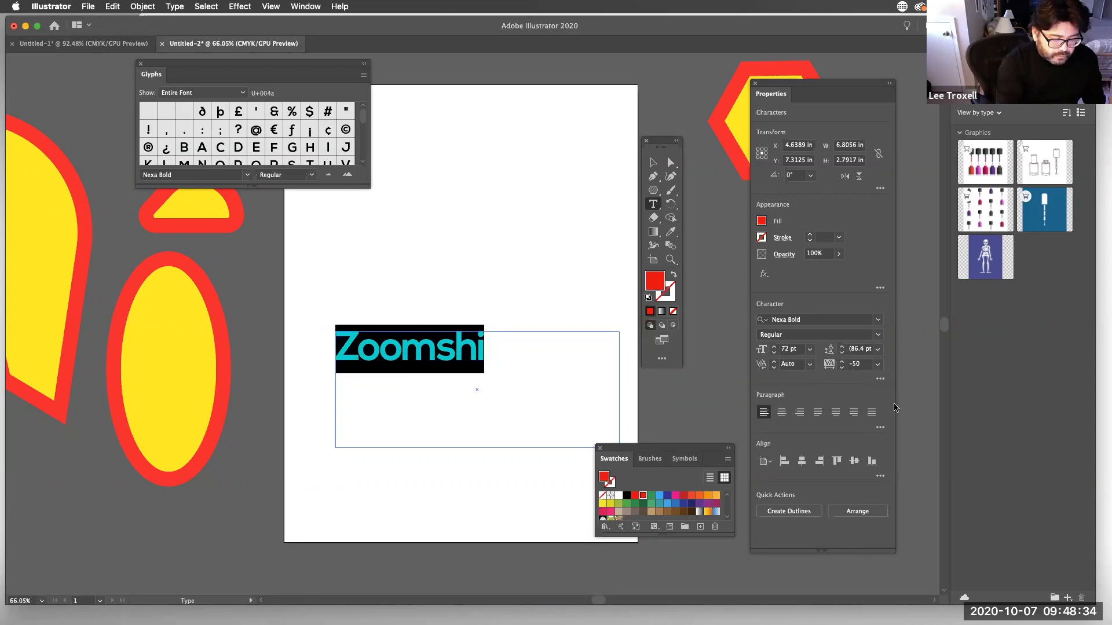
# Move the Zoomshi text frame up to about X 4.60 in, Y 6.80 in and center-align its text.
pyautogui.click(652, 165)
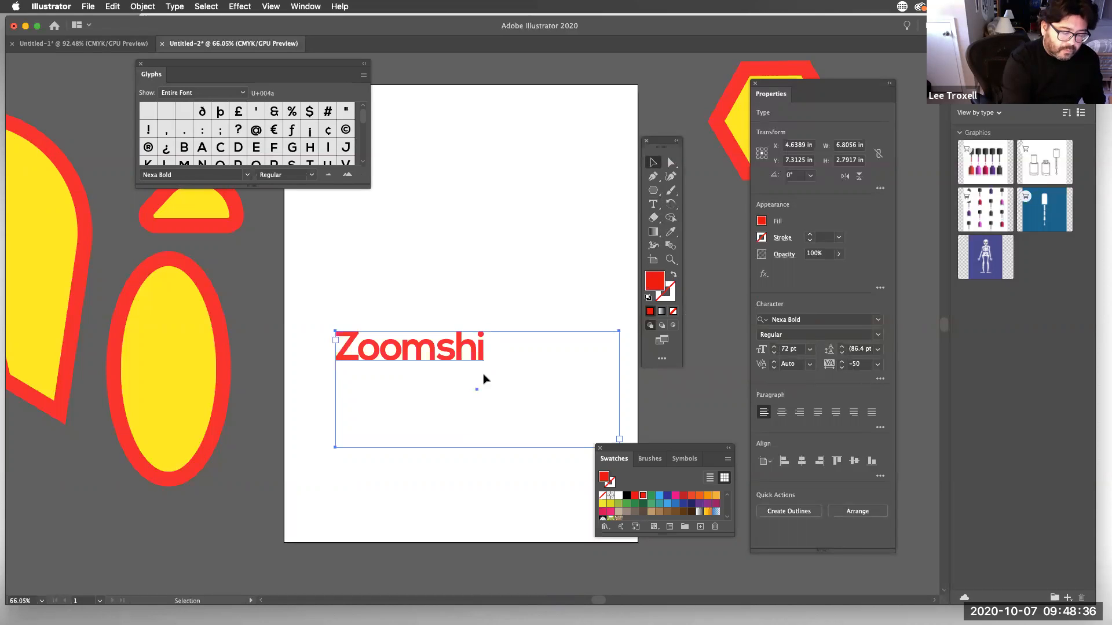
pyautogui.moveTo(447, 352); pyautogui.dragTo(445, 331)
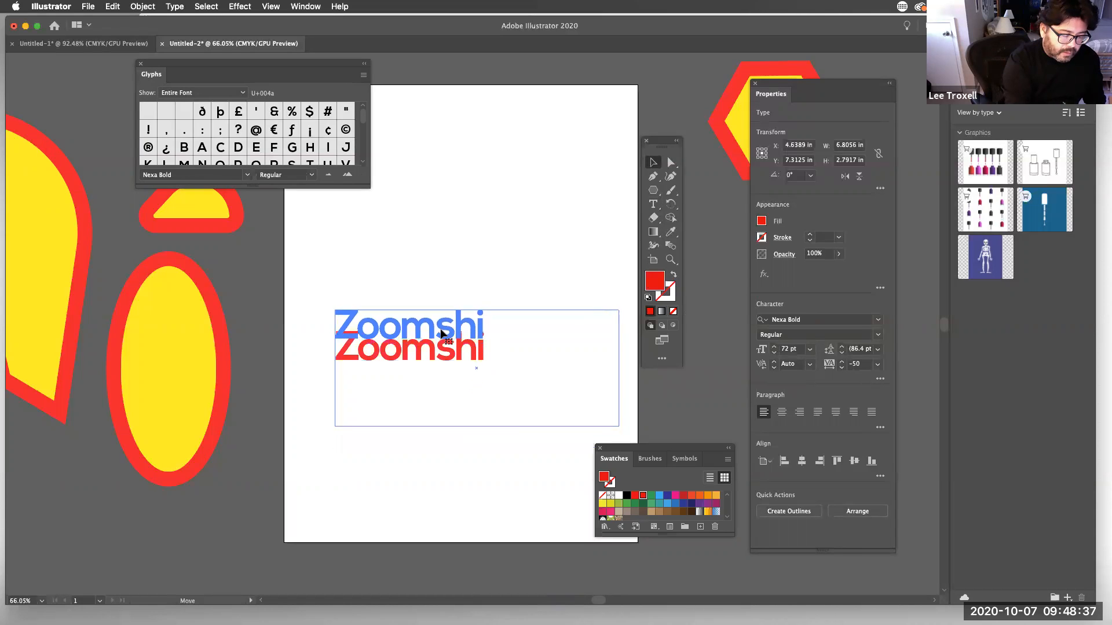
pyautogui.click(781, 411)
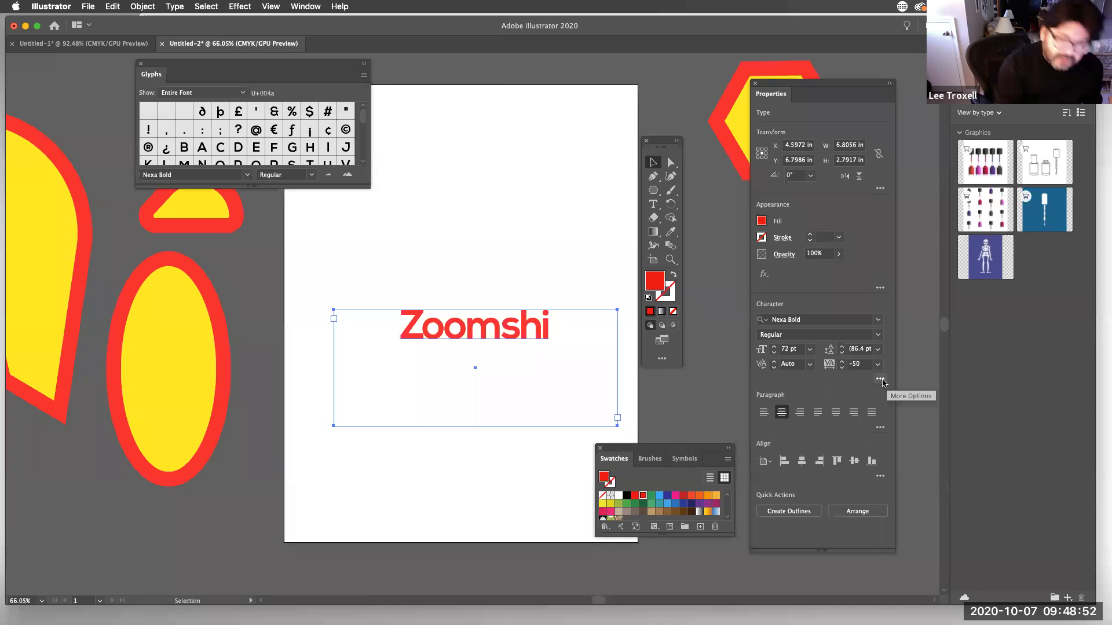
# Try All Caps and Small Caps on the Zoomshi text, and turn both off again.
pyautogui.click(881, 380)
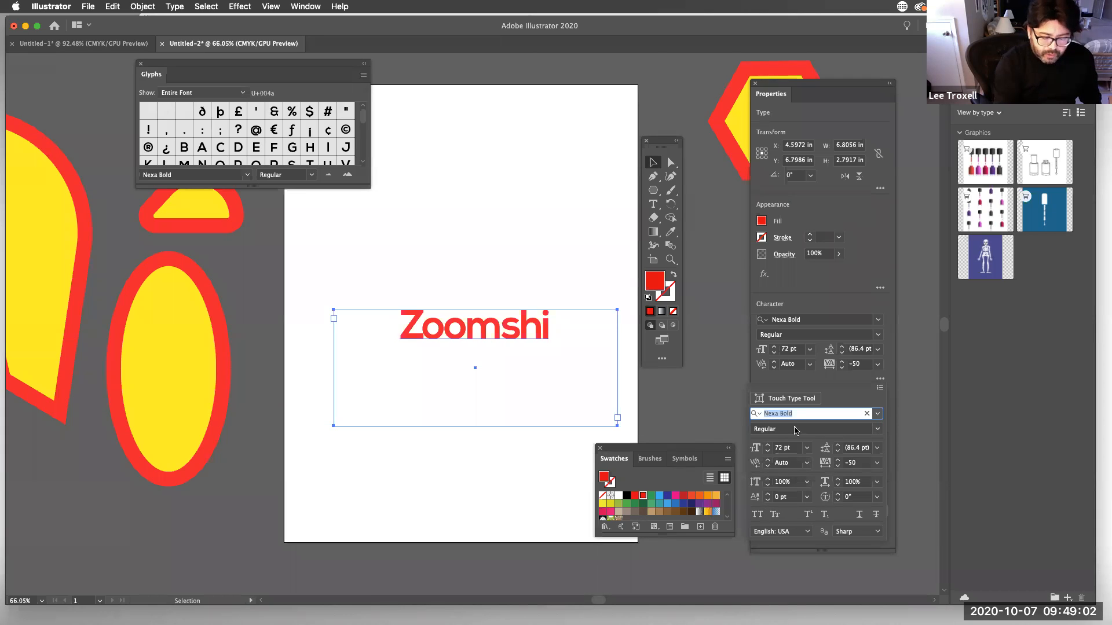
pyautogui.click(759, 518)
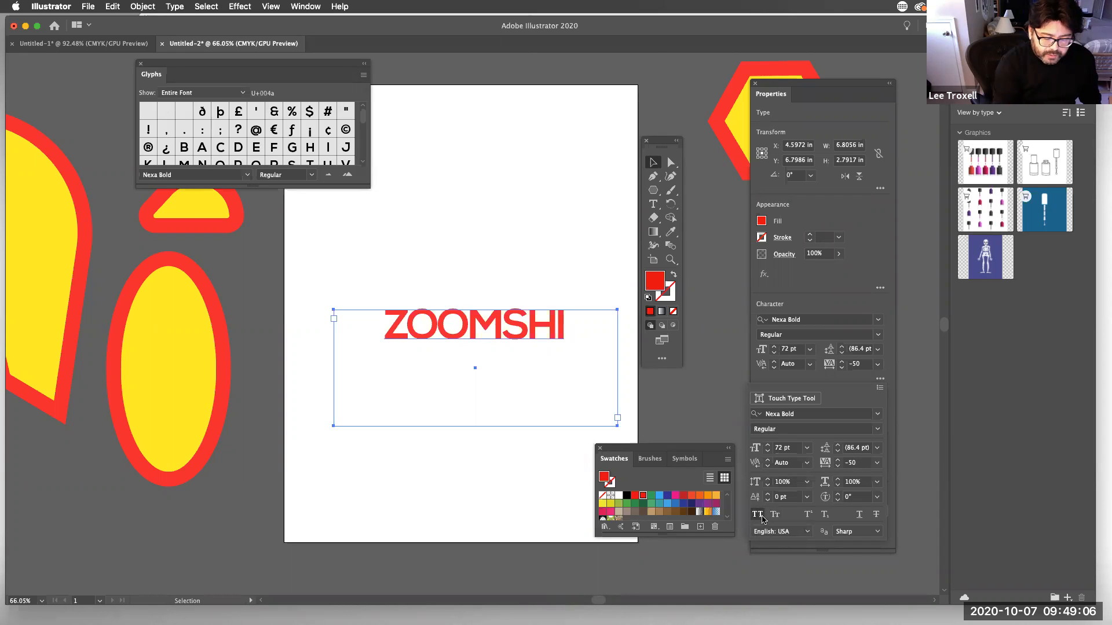
pyautogui.click(776, 516)
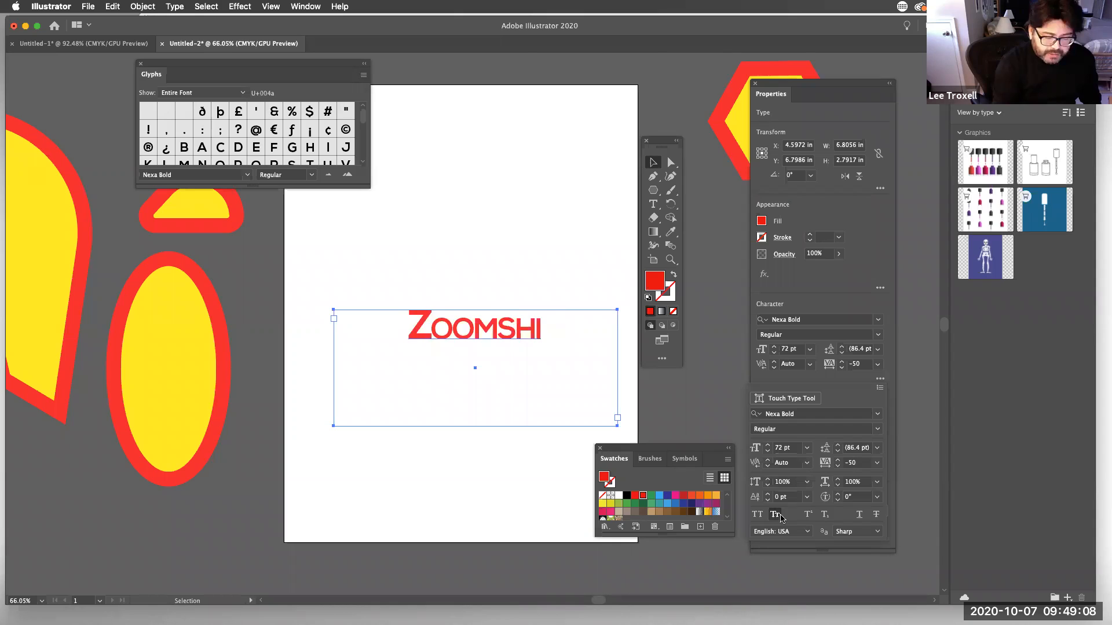
pyautogui.click(779, 516)
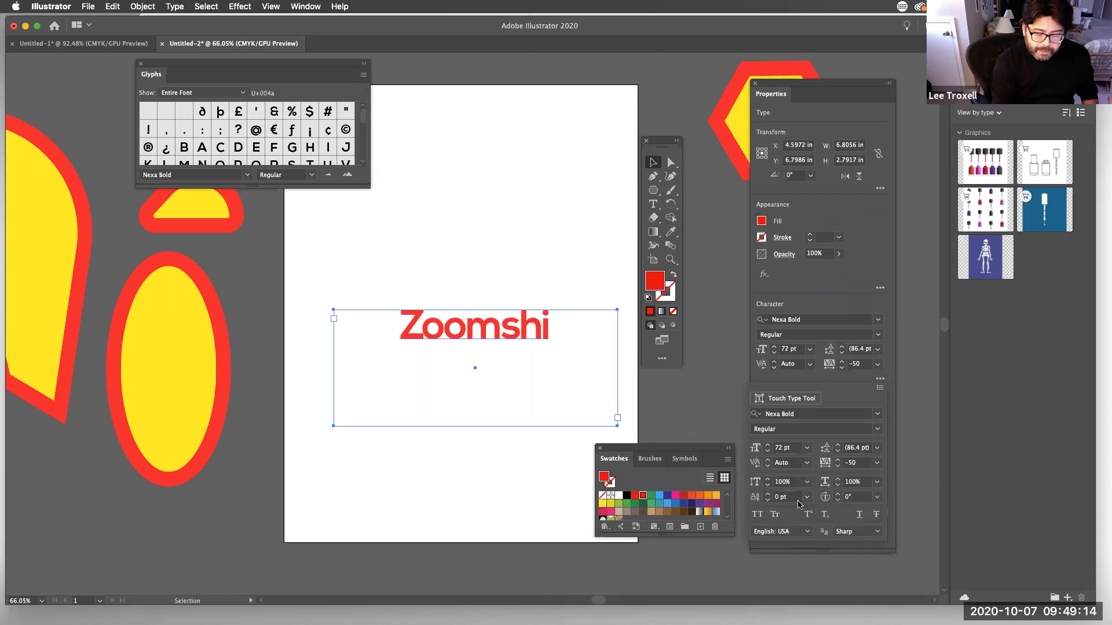
# Rotate the individual characters of the Zoomshi text to 19°.
pyautogui.click(837, 495)
pyautogui.click(837, 496)
pyautogui.click(838, 495)
pyautogui.click(837, 496)
pyautogui.click(838, 495)
pyautogui.click(838, 495)
pyautogui.click(837, 496)
pyautogui.click(837, 495)
pyautogui.click(837, 495)
pyautogui.click(837, 495)
pyautogui.click(838, 495)
pyautogui.click(837, 495)
pyautogui.click(838, 495)
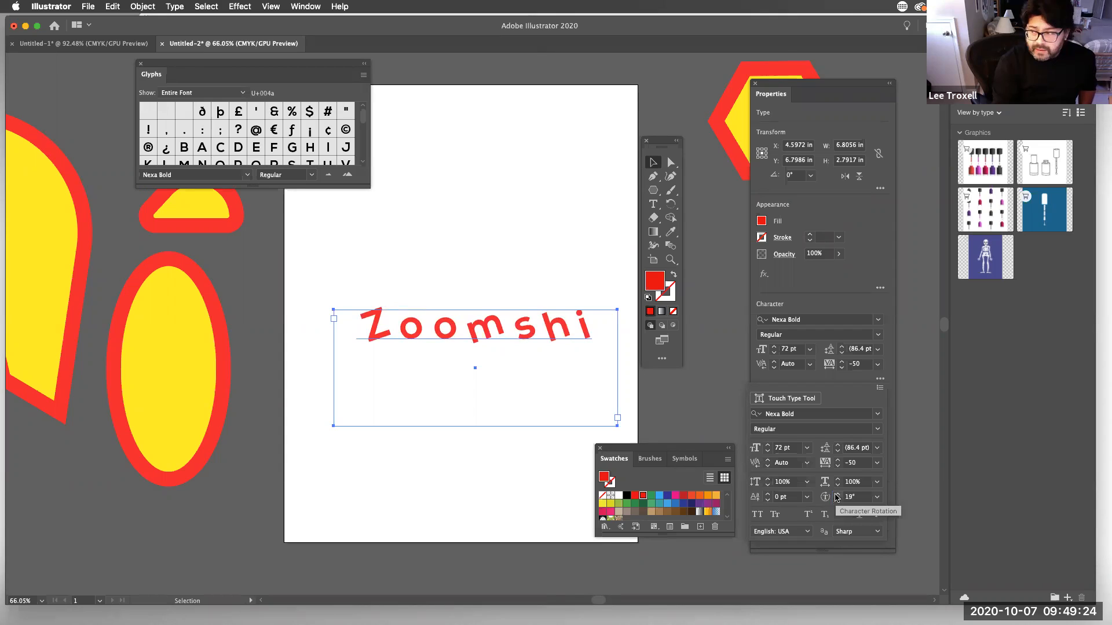
# Return the character rotation of the Zoomshi text to 0°.
pyautogui.click(838, 501)
pyautogui.click(838, 501)
pyautogui.click(838, 501)
pyautogui.click(837, 502)
pyautogui.click(838, 502)
pyautogui.click(838, 501)
pyautogui.click(838, 502)
pyautogui.click(838, 502)
pyautogui.click(838, 501)
pyautogui.click(838, 502)
pyautogui.click(838, 502)
pyautogui.click(838, 501)
pyautogui.click(838, 502)
pyautogui.click(838, 502)
pyautogui.click(838, 502)
pyautogui.click(838, 501)
pyautogui.click(838, 501)
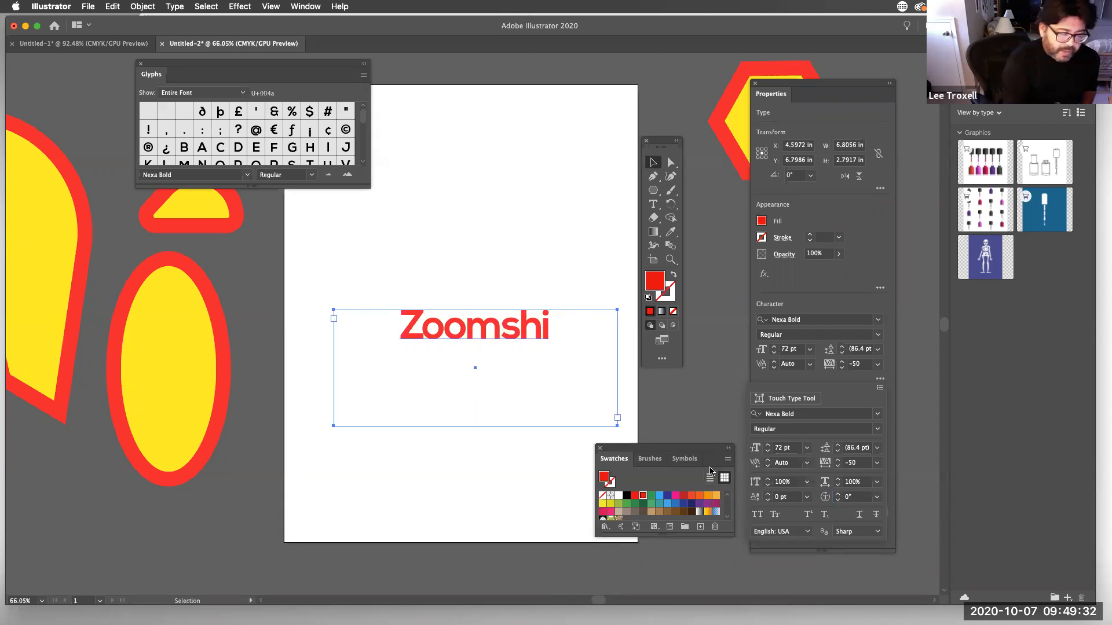
# Select the letters oomshi, try raising and lowering their baseline shift, and return it to 0 pt.
pyautogui.click(550, 271)
pyautogui.press('t')
pyautogui.moveTo(423, 326); pyautogui.dragTo(554, 321)
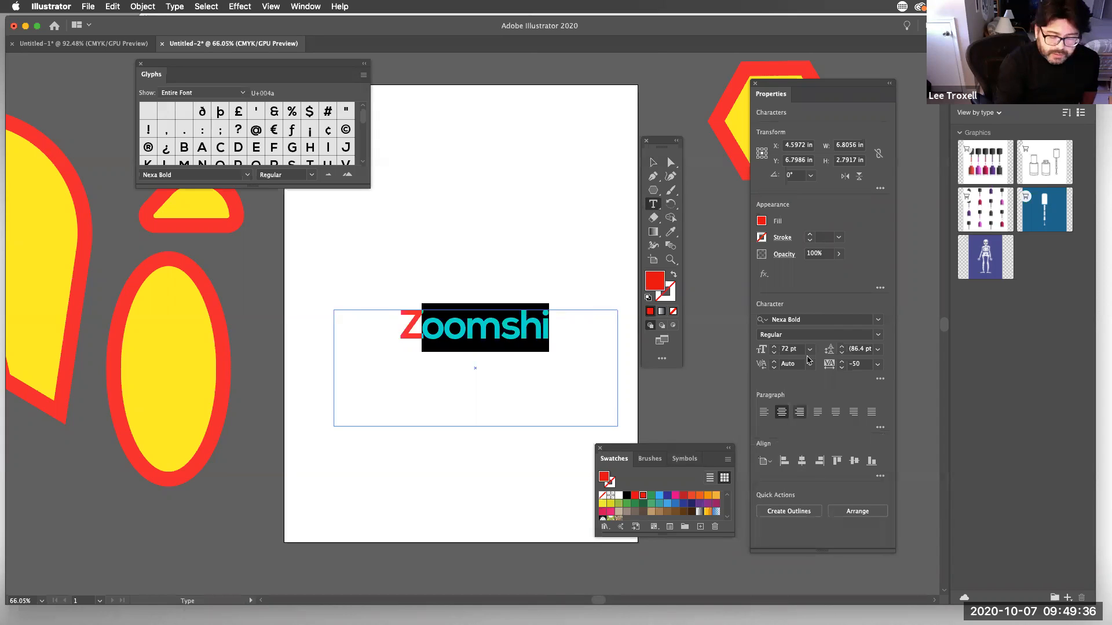
pyautogui.click(880, 379)
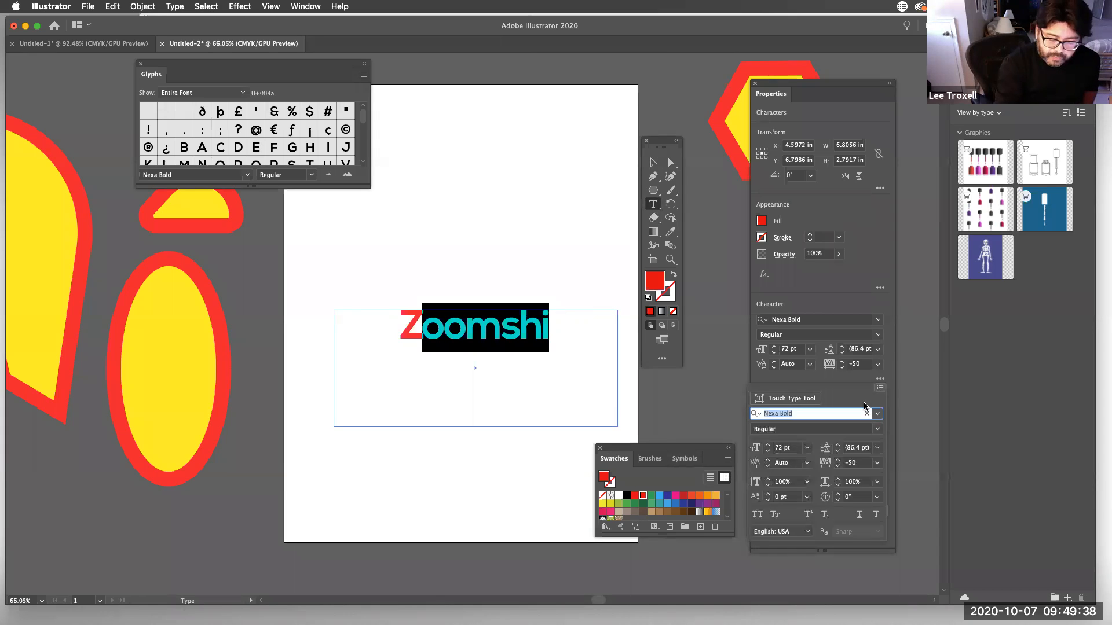
pyautogui.click(767, 494)
pyautogui.click(767, 494)
pyautogui.click(767, 494)
pyautogui.click(767, 494)
pyautogui.click(768, 501)
pyautogui.click(767, 501)
pyautogui.click(767, 500)
pyautogui.click(768, 501)
pyautogui.click(768, 502)
pyautogui.click(769, 504)
pyautogui.click(767, 501)
pyautogui.click(768, 501)
pyautogui.click(767, 501)
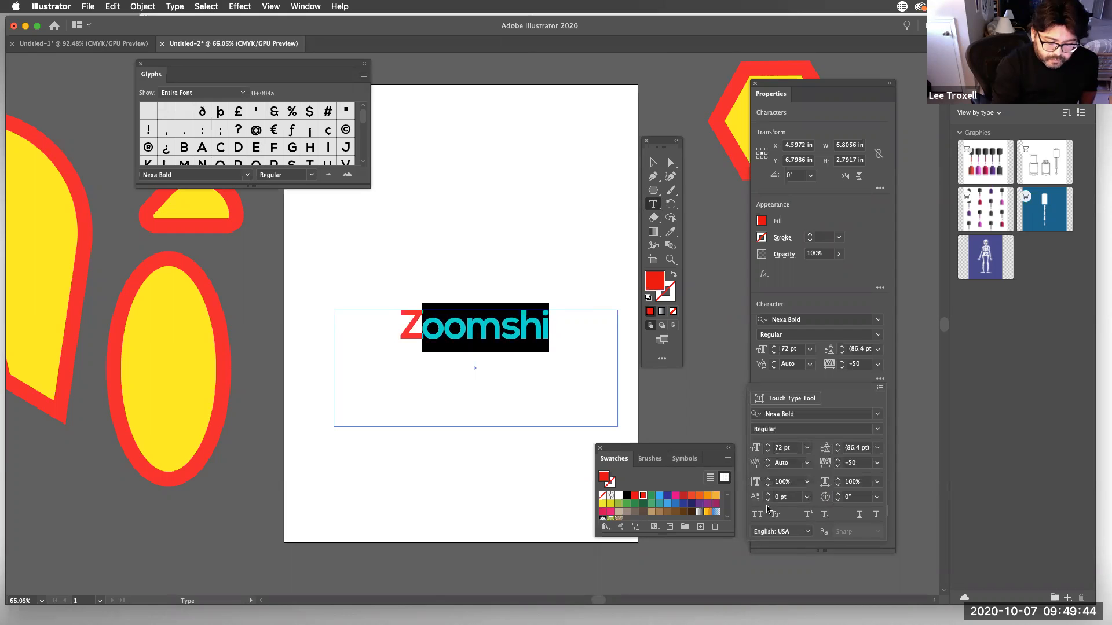
pyautogui.click(526, 458)
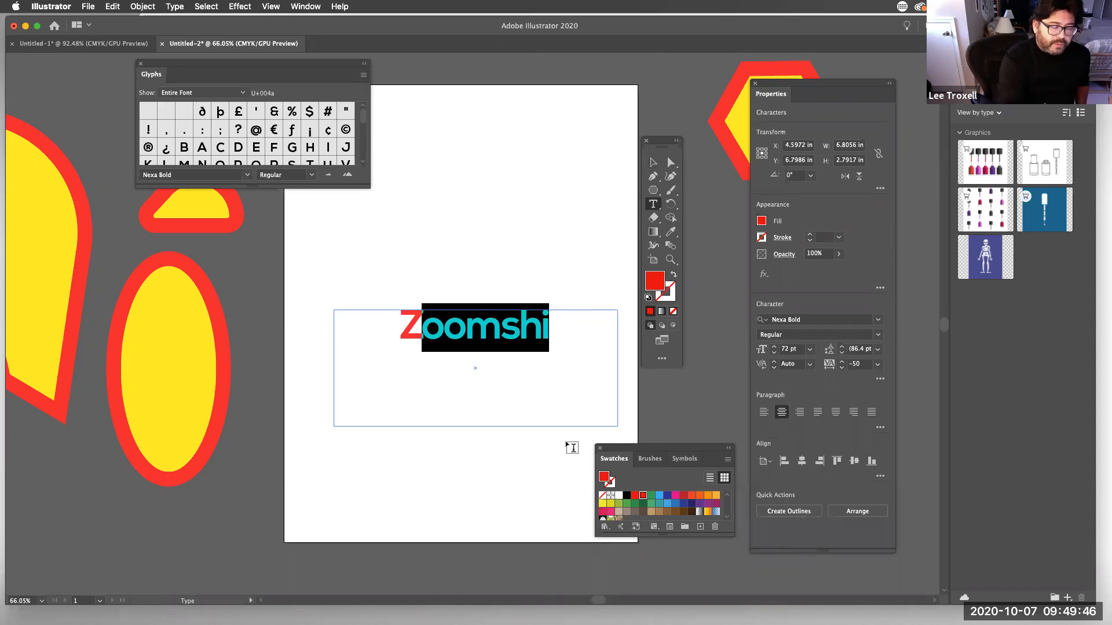
# Duplicate the Zoomshi text frame and move the copy to the top of the artboard, about X 4.97 in, Y 1.63 in.
pyautogui.click(653, 164)
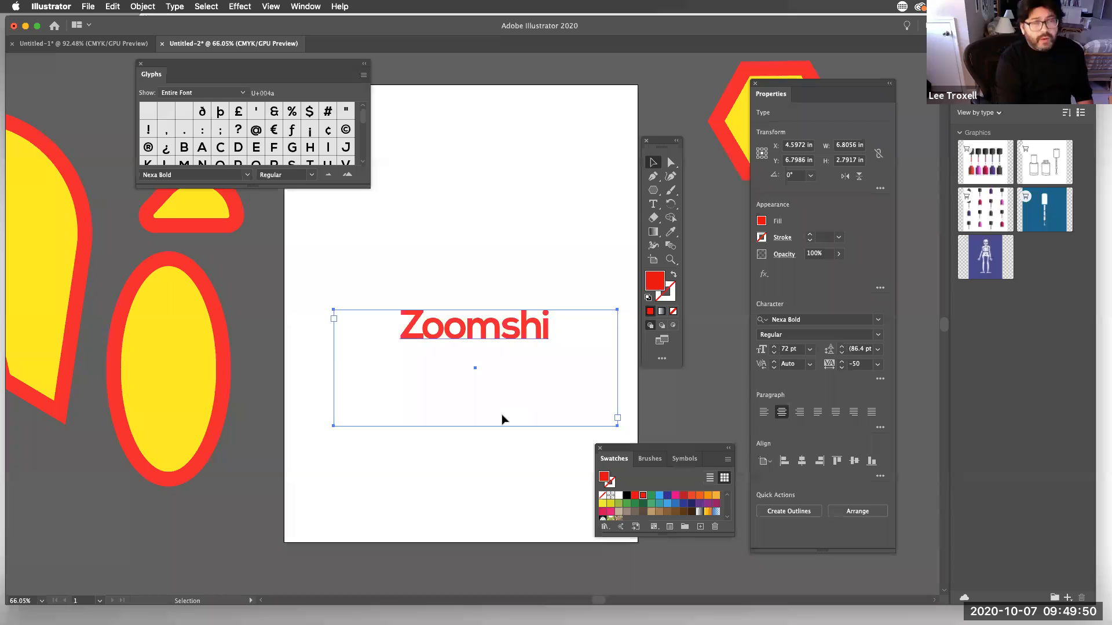
pyautogui.click(519, 287)
pyautogui.click(511, 337)
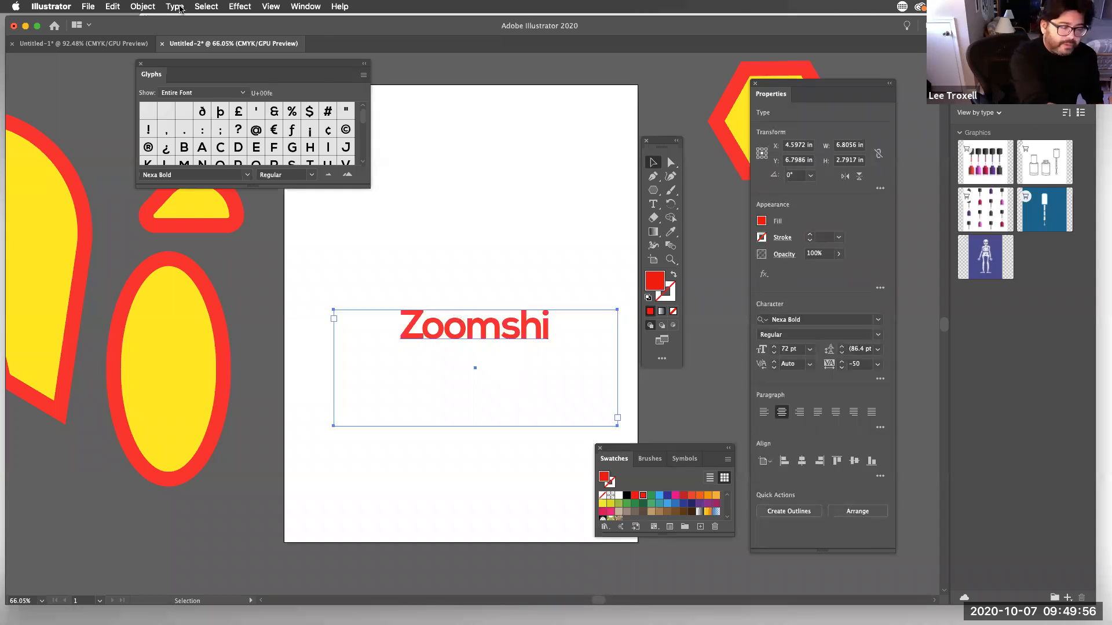
pyautogui.click(175, 6)
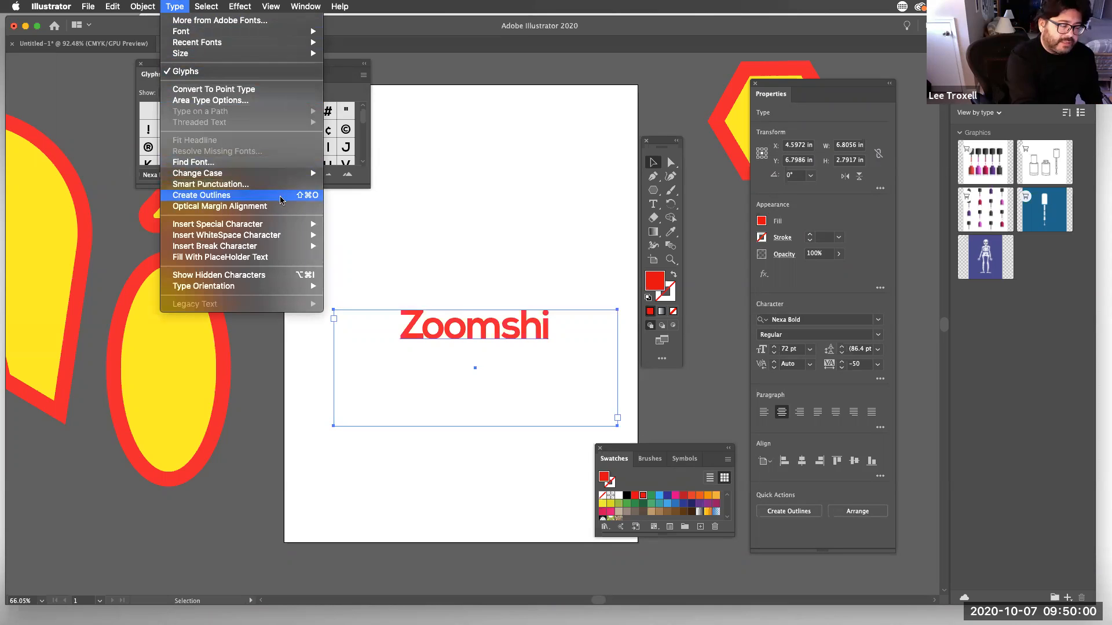
pyautogui.click(510, 233)
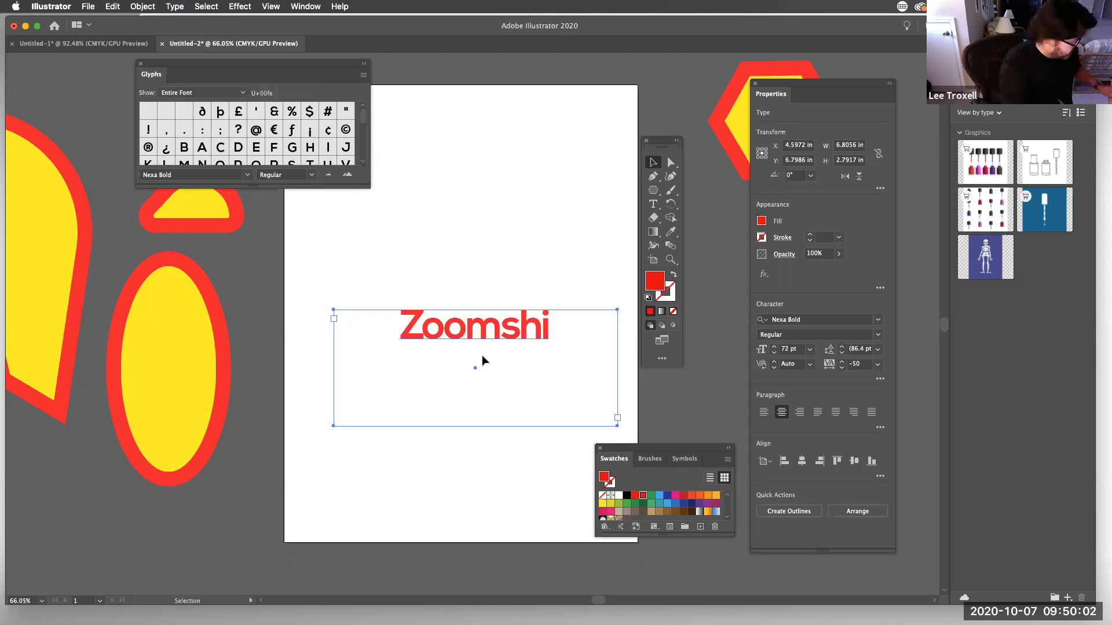
pyautogui.press('super+c')
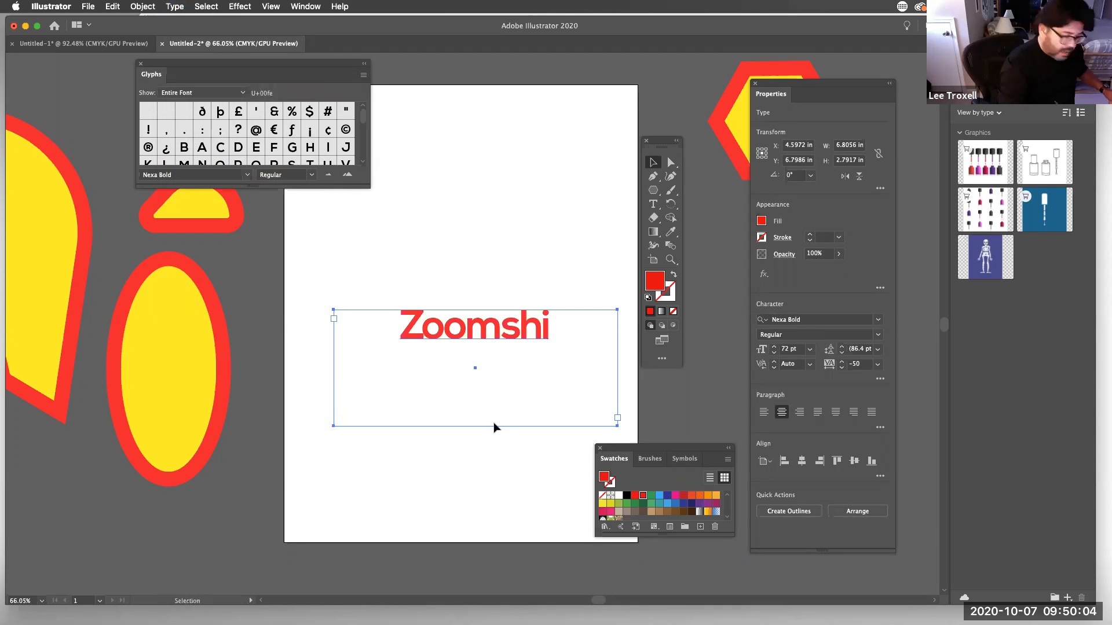
pyautogui.press('super+v')
pyautogui.moveTo(501, 280); pyautogui.dragTo(513, 94)
# Convert the original Zoomshi text in the middle of the artboard to outlines.
pyautogui.click(488, 341)
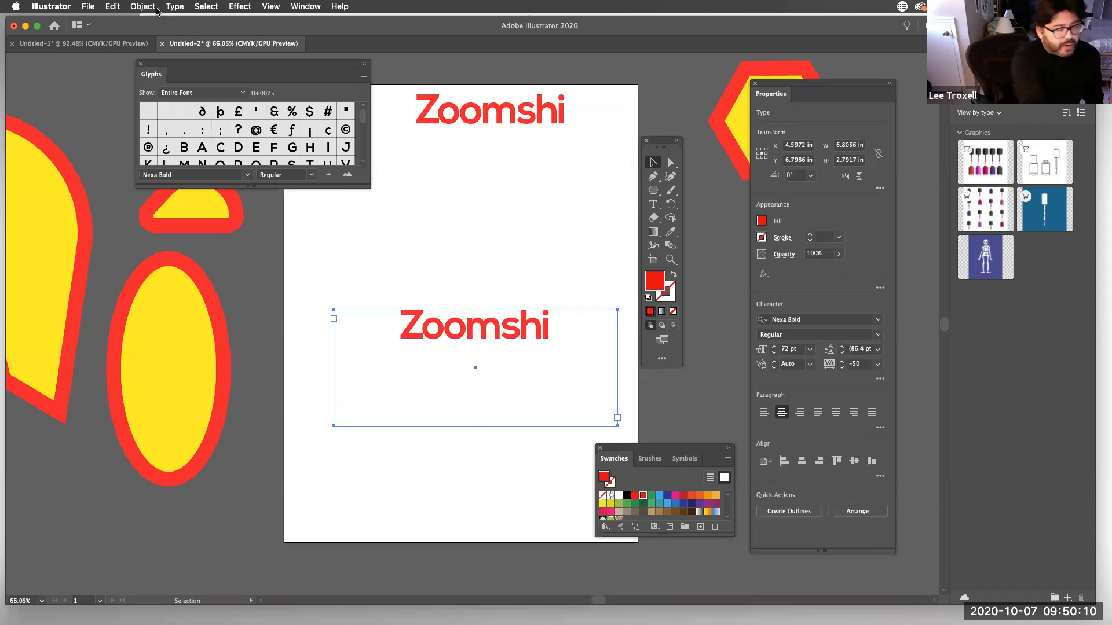
pyautogui.click(175, 7)
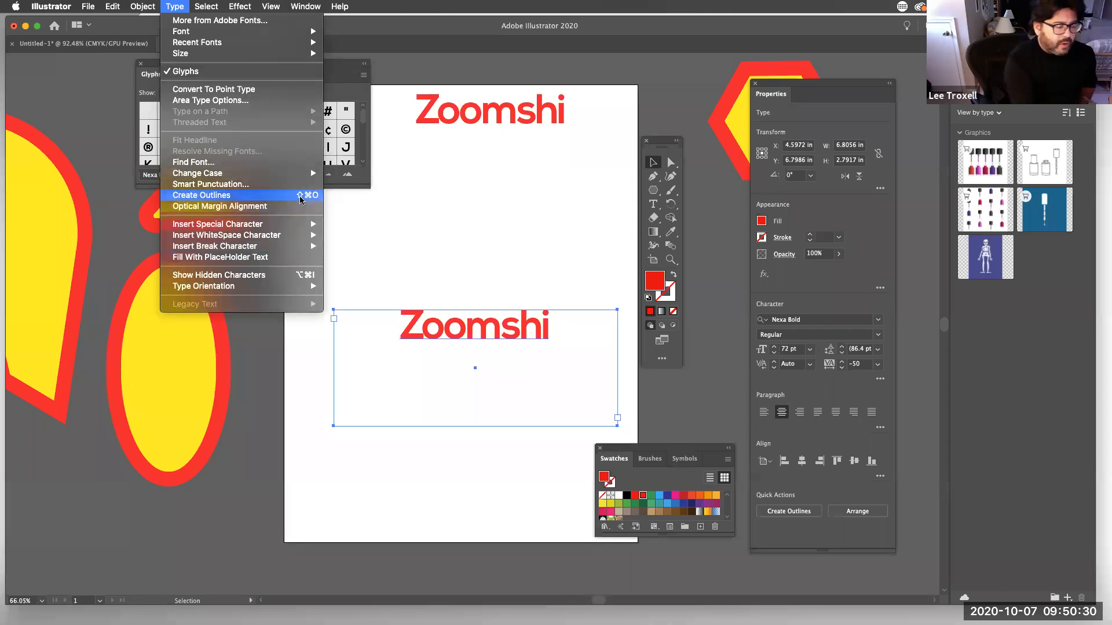
pyautogui.click(304, 197)
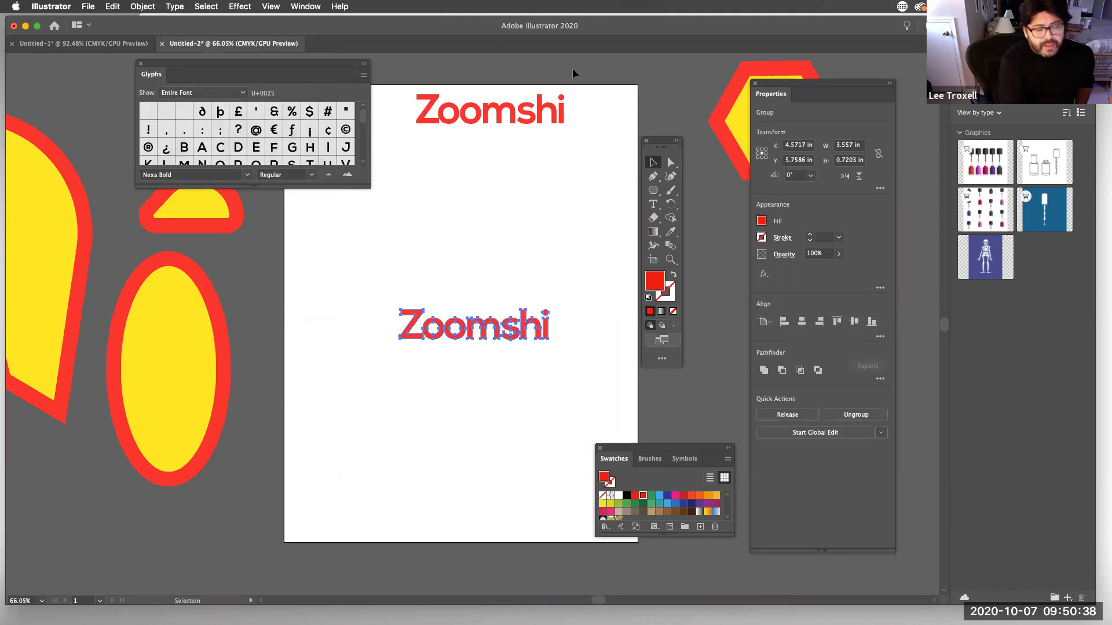
# Move the outlined Zoomshi group slightly down to about X 4.54 in, Y 5.84 in and deselect it.
pyautogui.click(557, 112)
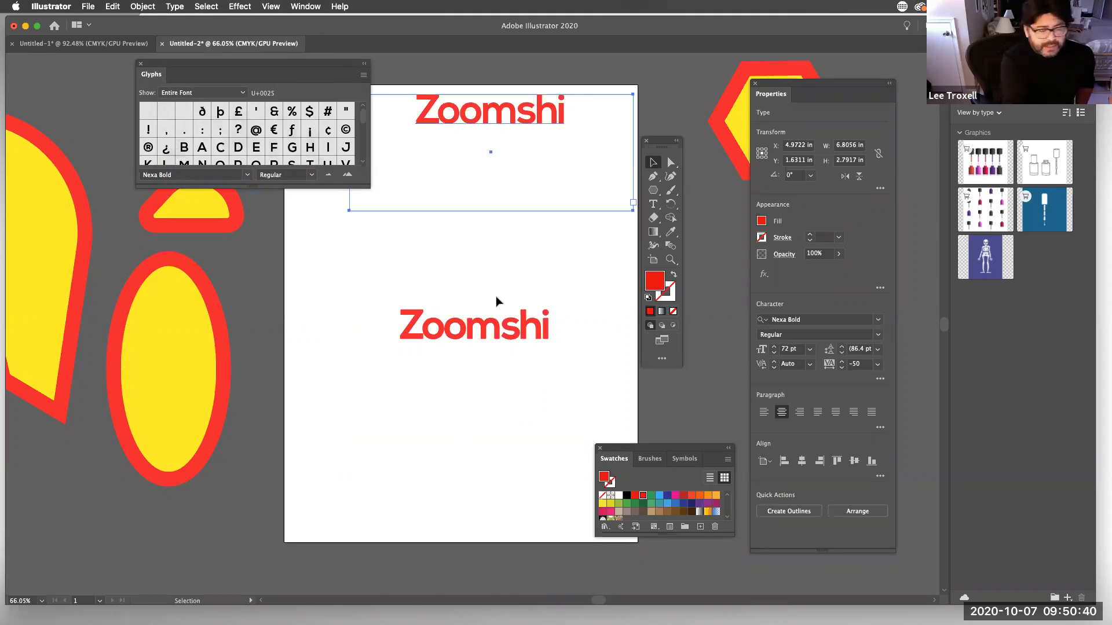
pyautogui.click(509, 336)
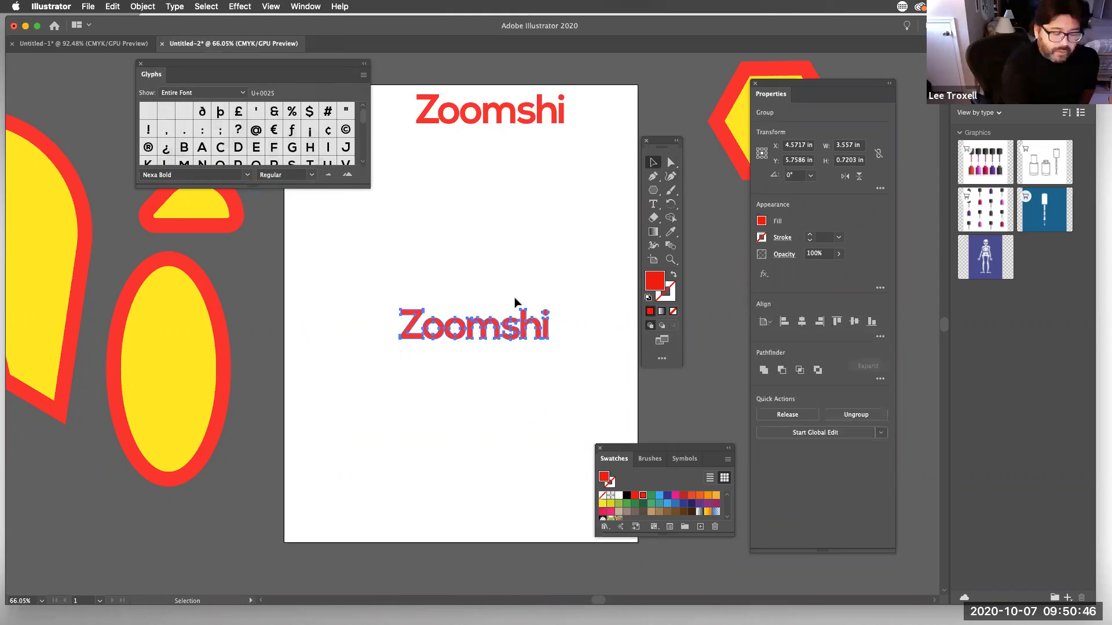
pyautogui.moveTo(482, 375); pyautogui.dragTo(497, 334)
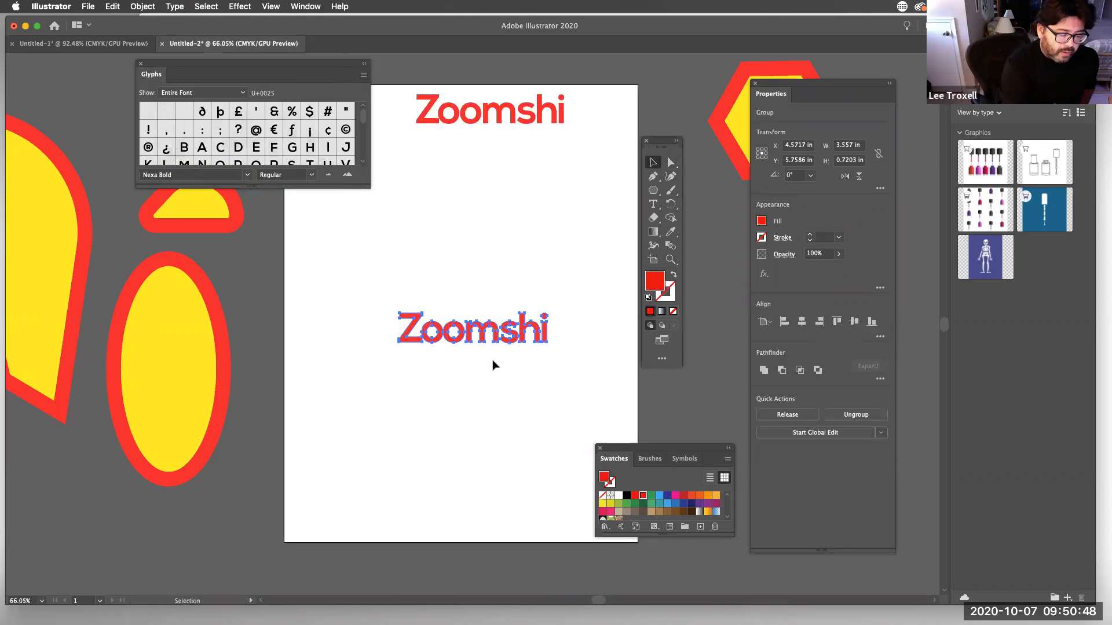
pyautogui.click(623, 288)
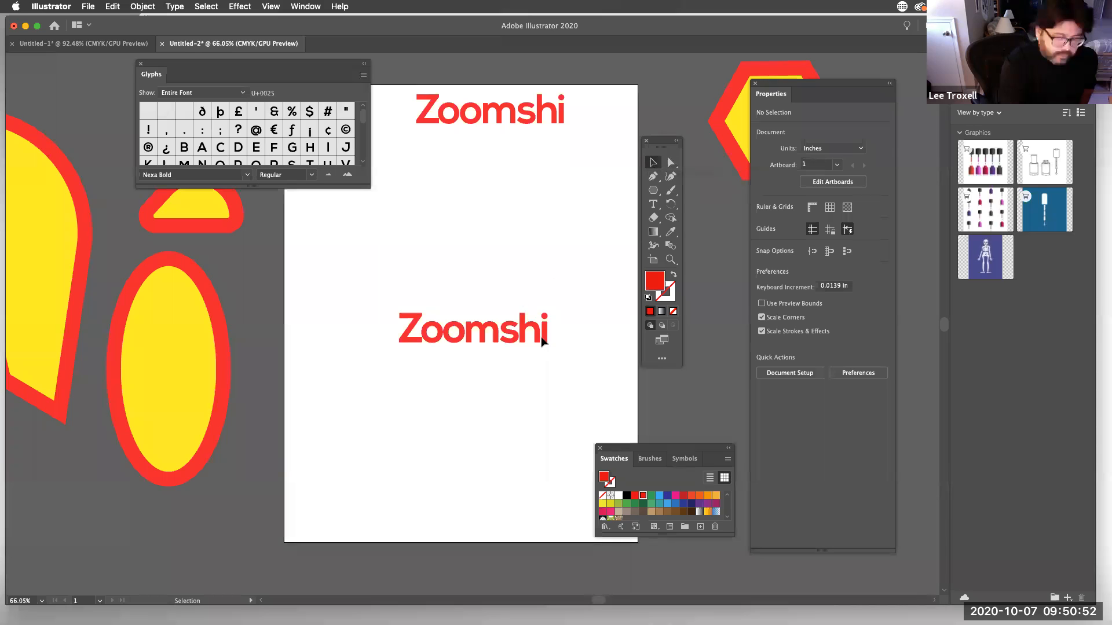
# Pull the two top anchor points of the outlined h's stem upward to make a tall slanted spike, with the left point highest.
pyautogui.moveTo(563, 353); pyautogui.dragTo(391, 311)
pyautogui.click(670, 163)
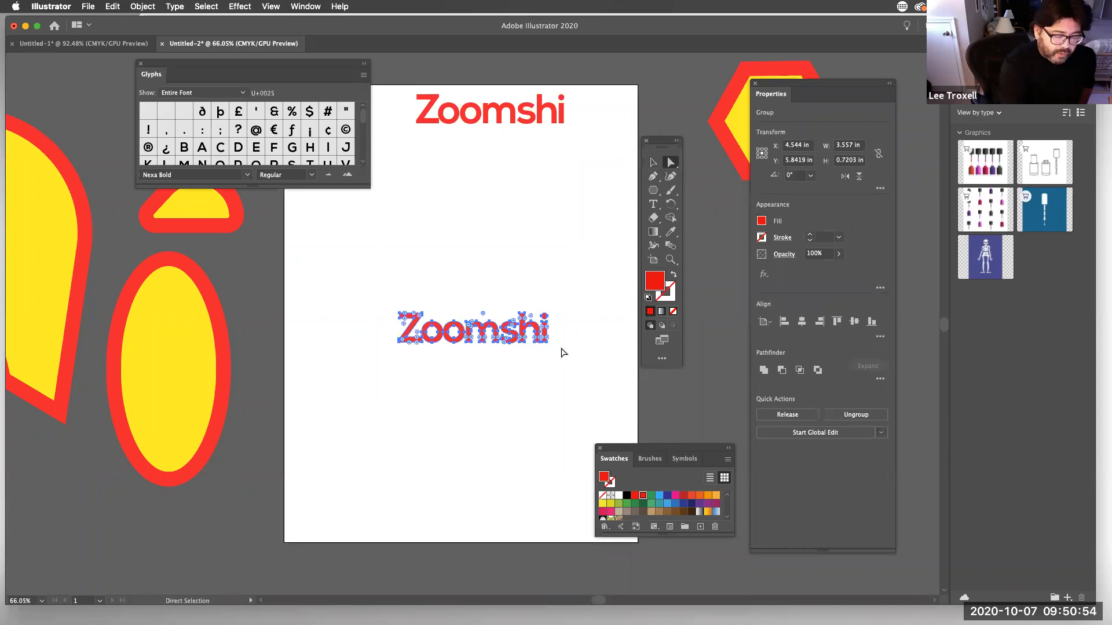
pyautogui.click(556, 354)
pyautogui.press('z')
pyautogui.moveTo(504, 321); pyautogui.dragTo(688, 413)
pyautogui.press('space')
pyautogui.moveTo(591, 420); pyautogui.dragTo(340, 477)
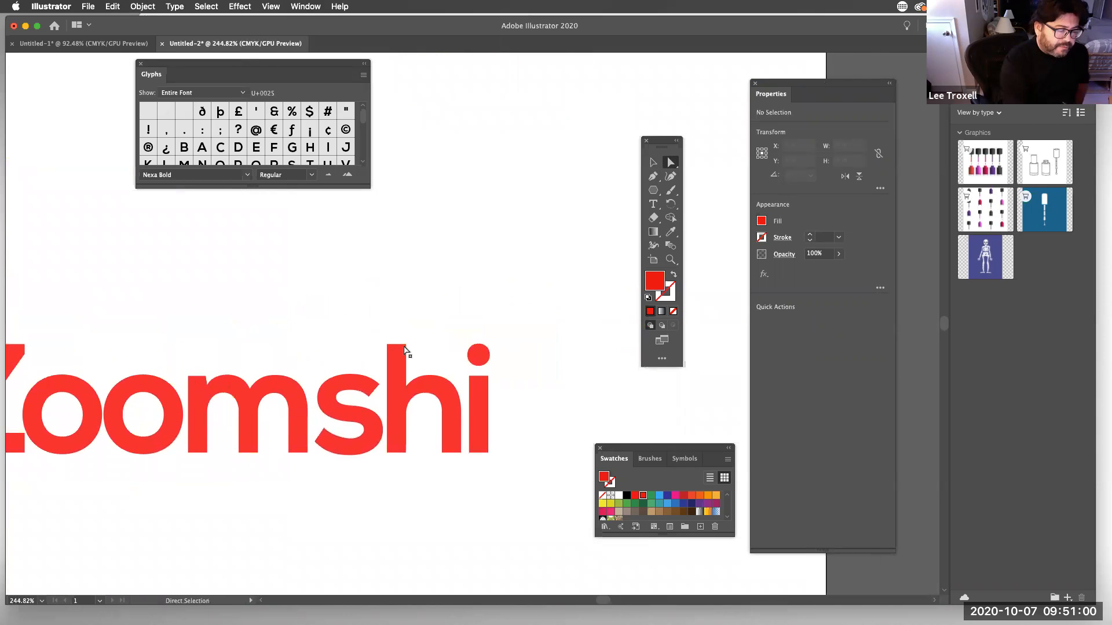
pyautogui.click(404, 346)
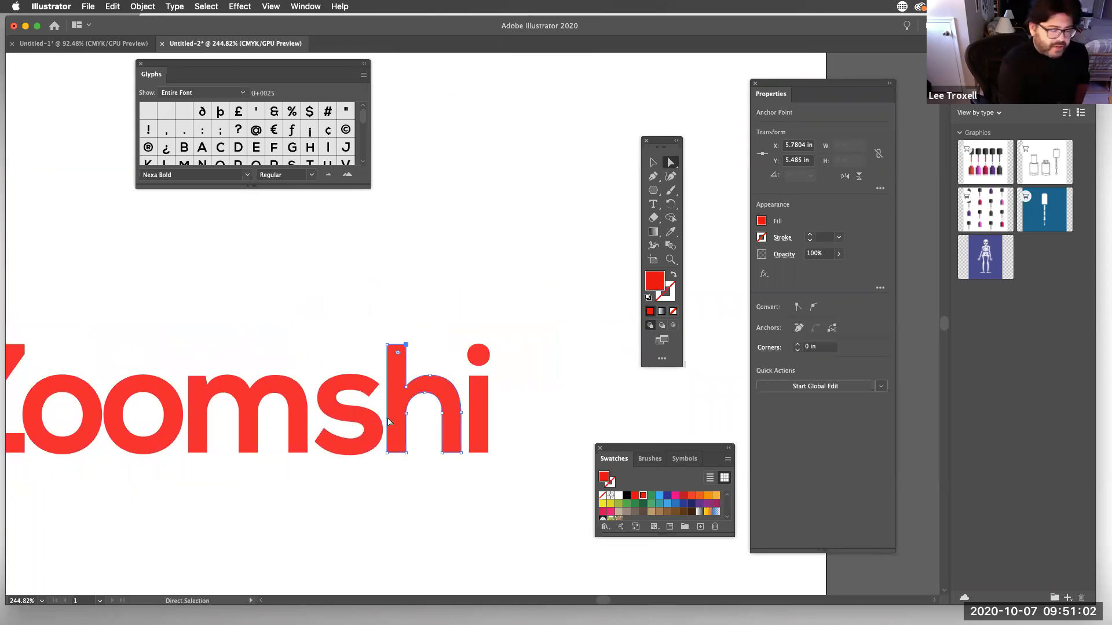
pyautogui.moveTo(407, 349); pyautogui.dragTo(404, 217)
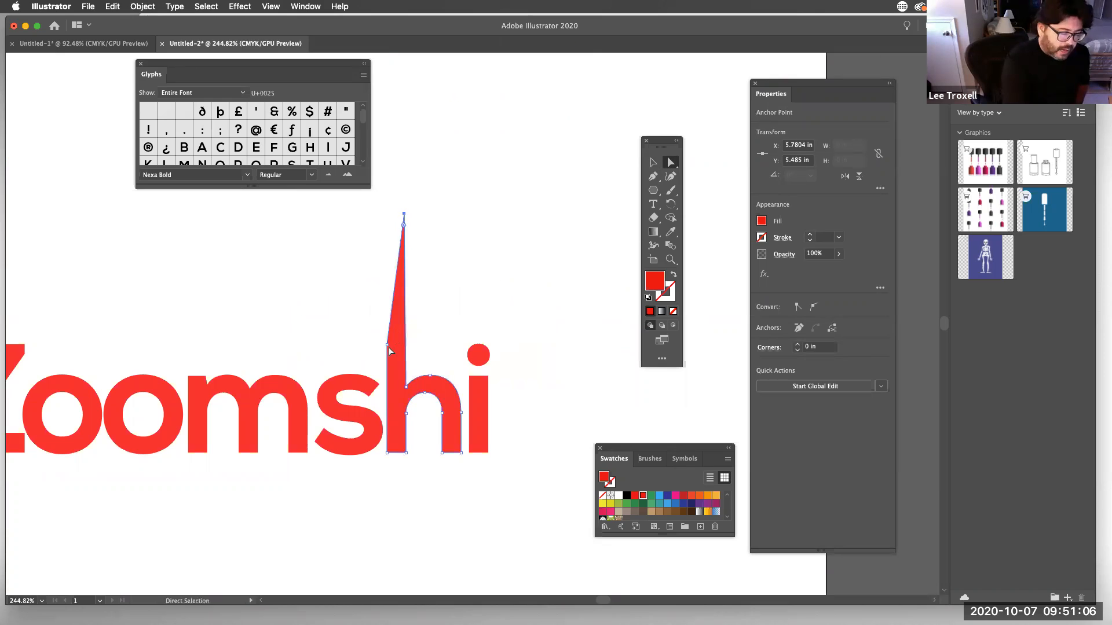
pyautogui.moveTo(388, 346); pyautogui.dragTo(405, 290)
pyautogui.click(432, 565)
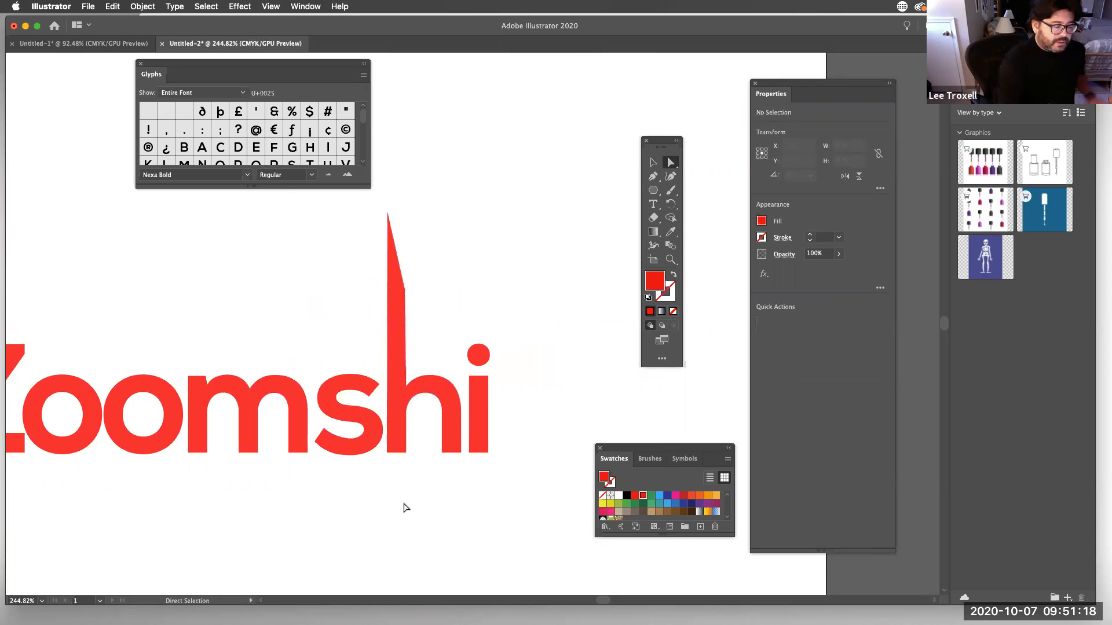
# Round the outlined Z's upper-right corner to about 0.06 in and its lower-left corner to about 0.08 in.
pyautogui.hscroll(-5, 427, 499)
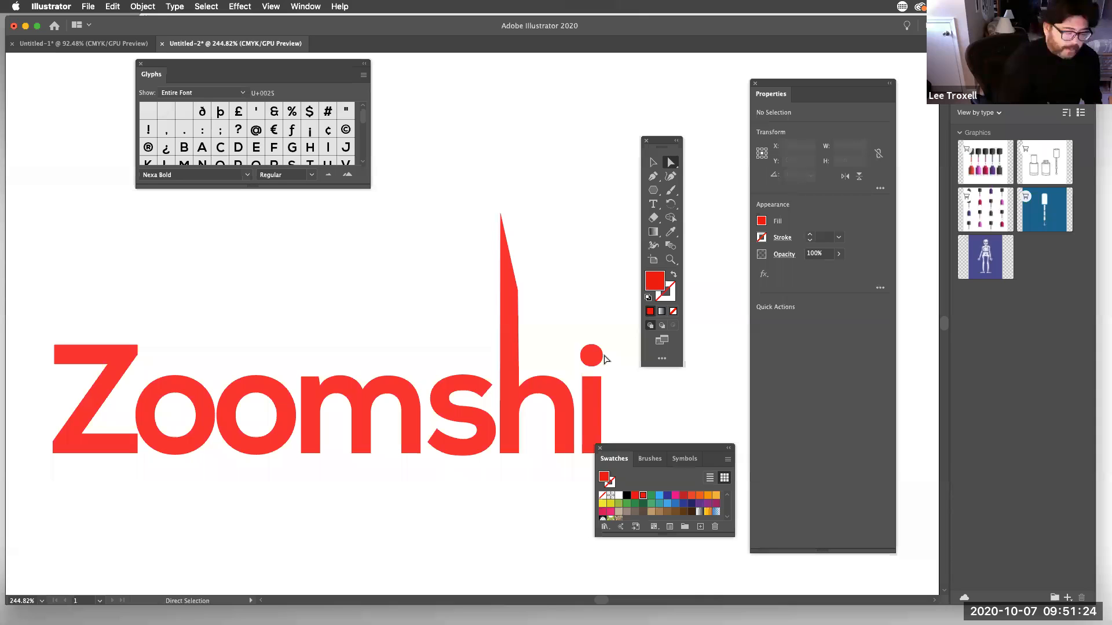
pyautogui.click(137, 346)
pyautogui.moveTo(130, 355); pyautogui.dragTo(123, 360)
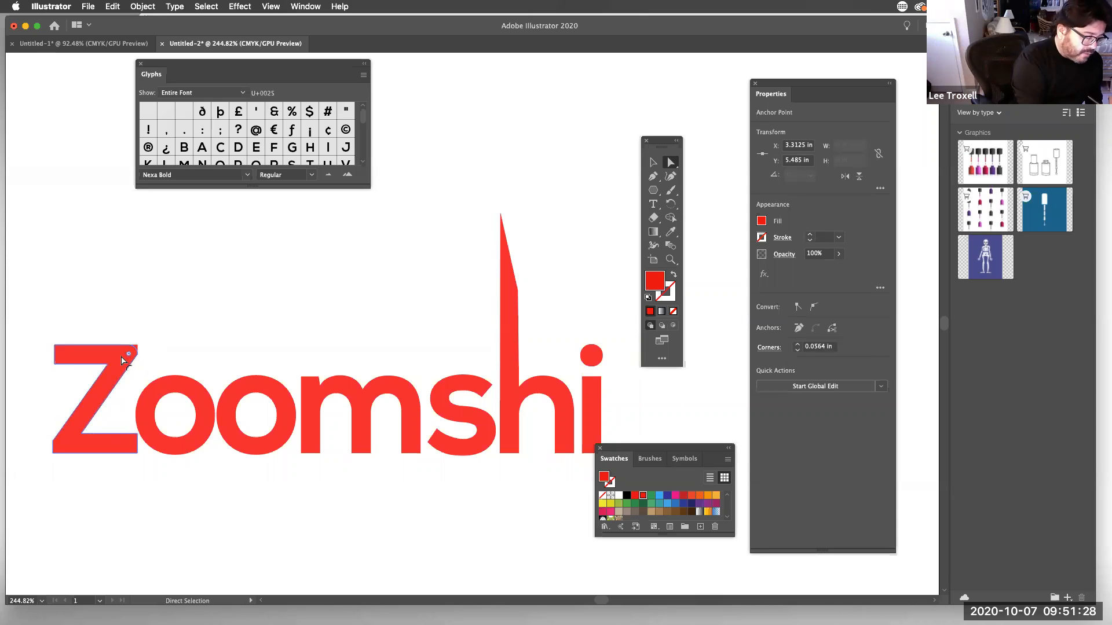
pyautogui.moveTo(48, 479); pyautogui.dragTo(50, 480)
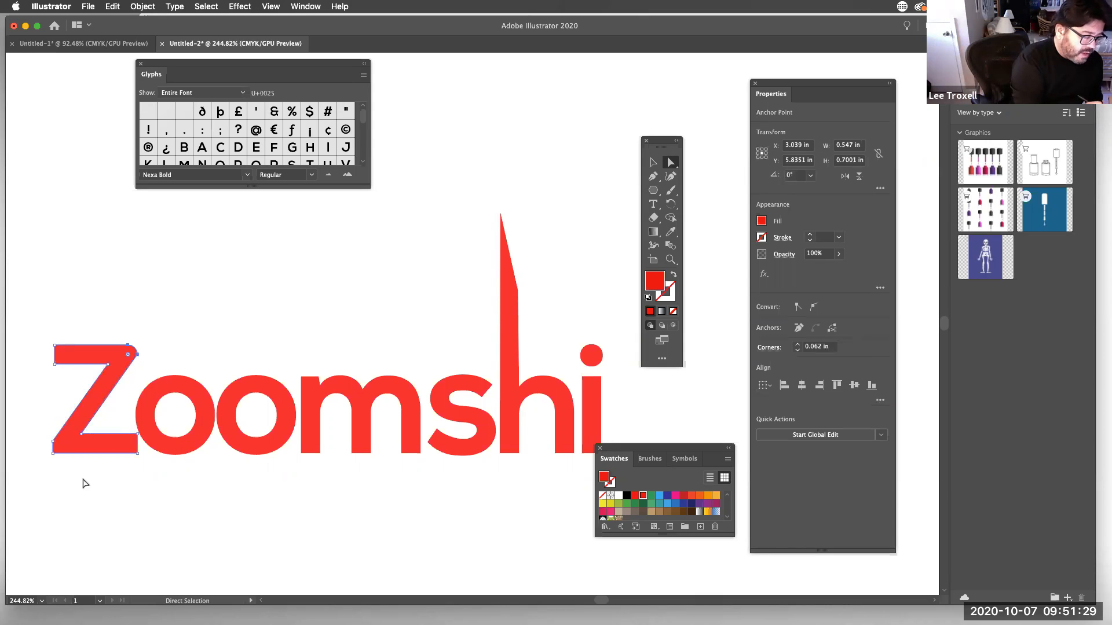
pyautogui.click(54, 452)
pyautogui.moveTo(65, 440); pyautogui.dragTo(67, 440)
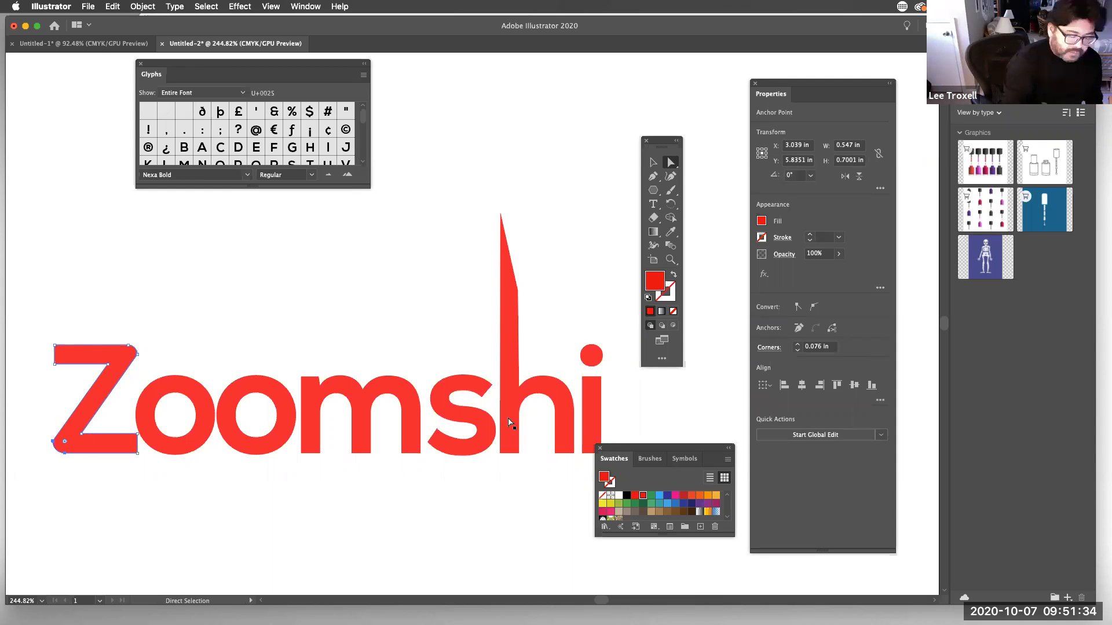
# Select the outlined Zoomshi group and try to round the upper end of the s with its corner widget.
pyautogui.click(653, 163)
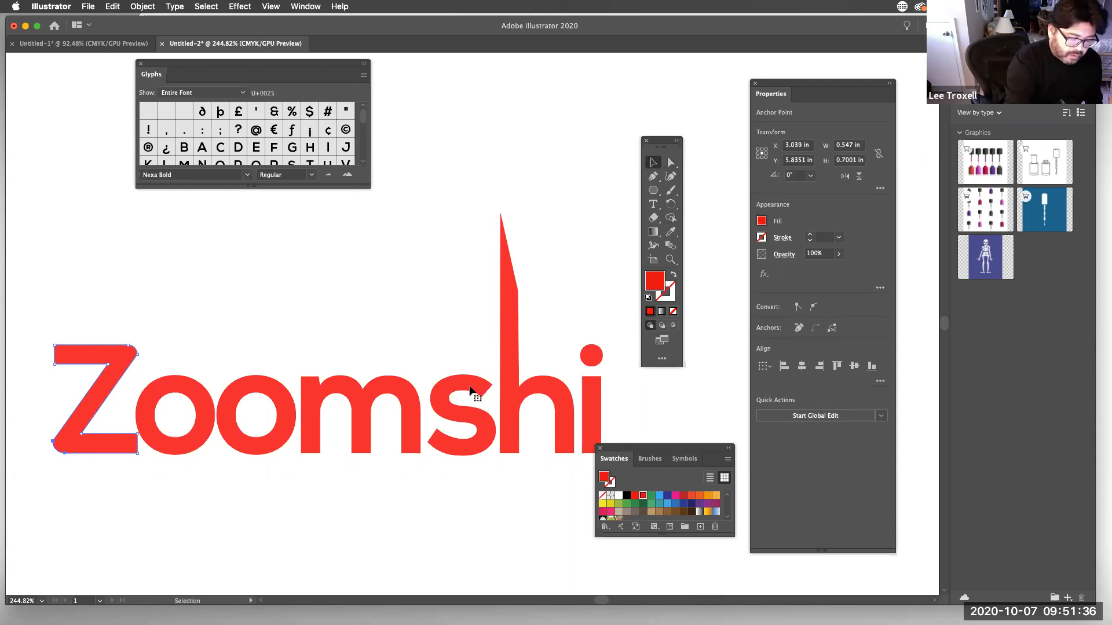
pyautogui.click(479, 391)
pyautogui.click(670, 163)
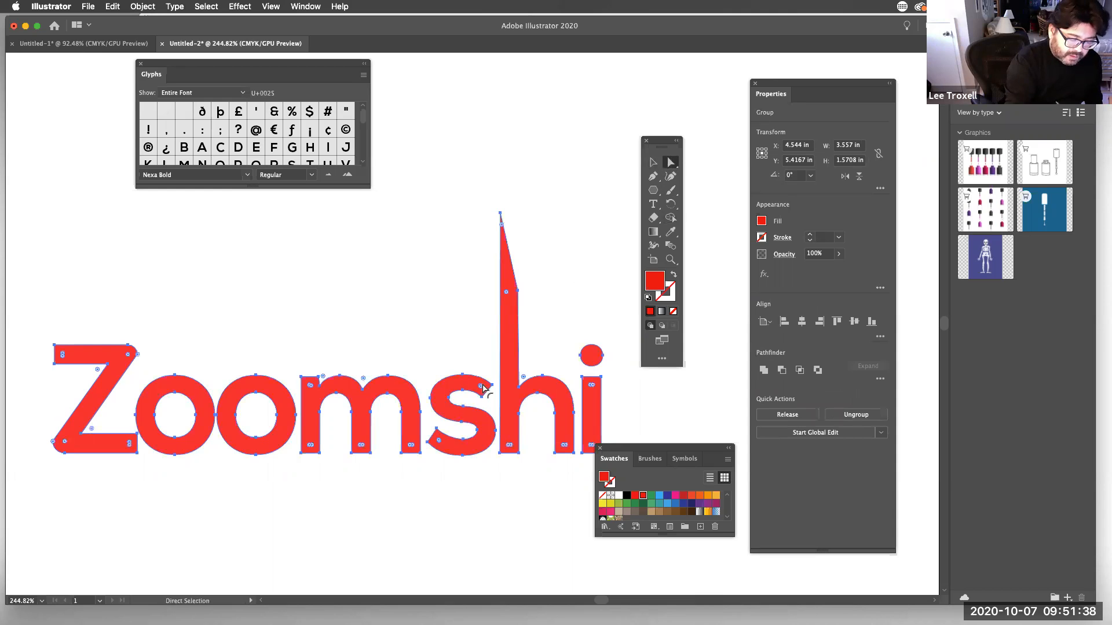
pyautogui.moveTo(479, 386); pyautogui.dragTo(488, 360)
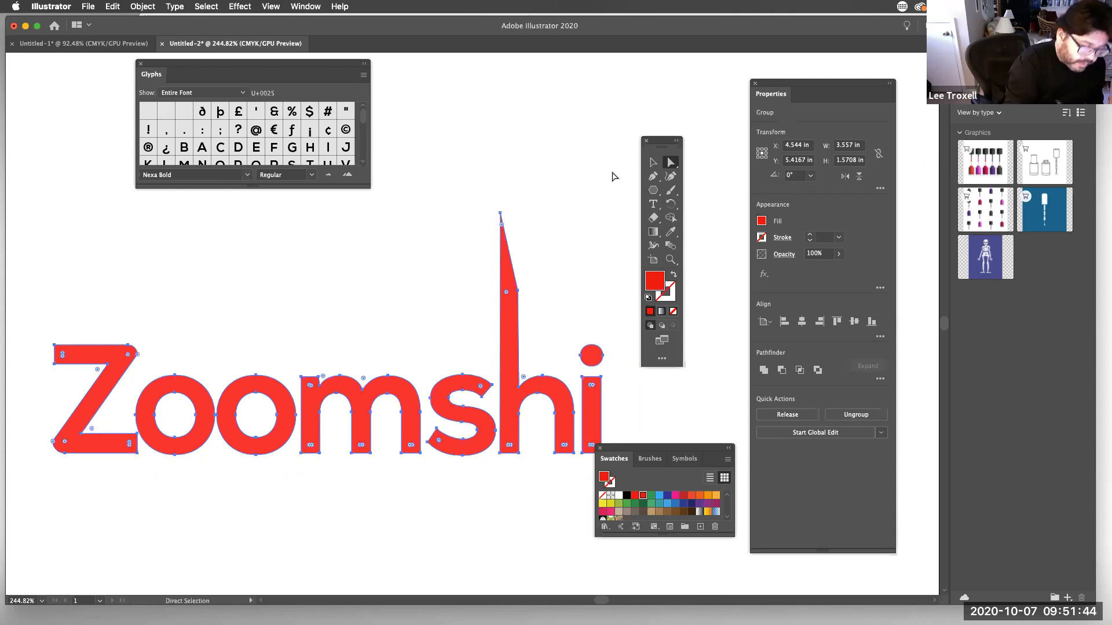
# Select the outlined Zoomshi lettering and ungroup it into separate letters.
pyautogui.click(653, 163)
pyautogui.click(419, 293)
pyautogui.click(460, 390)
pyautogui.click(143, 8)
pyautogui.click(144, 8)
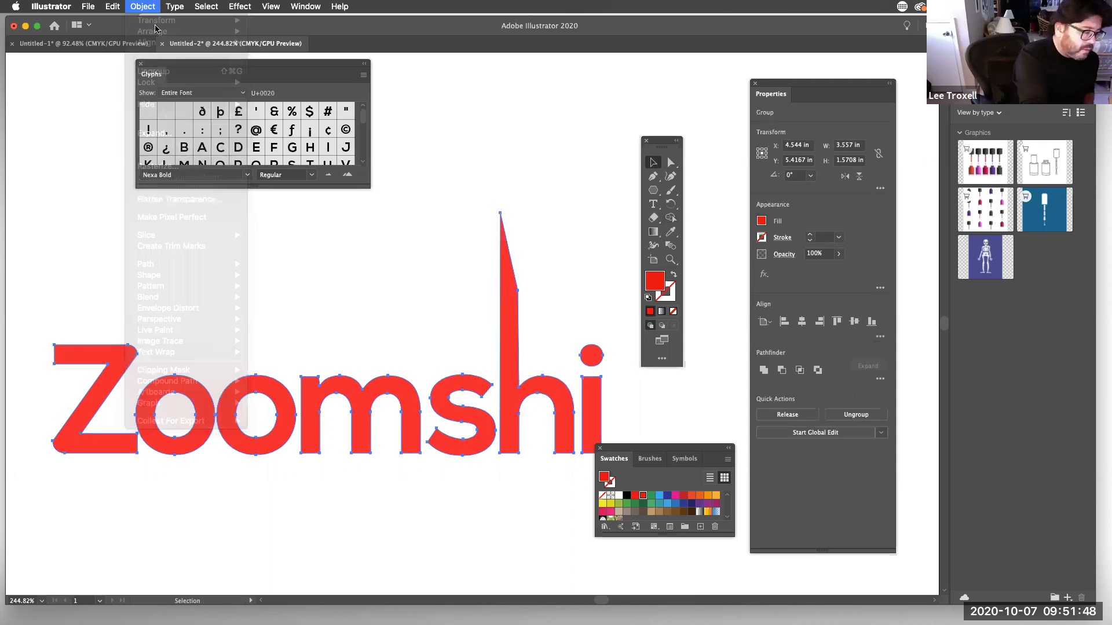
pyautogui.click(144, 8)
pyautogui.press('shift+super+g')
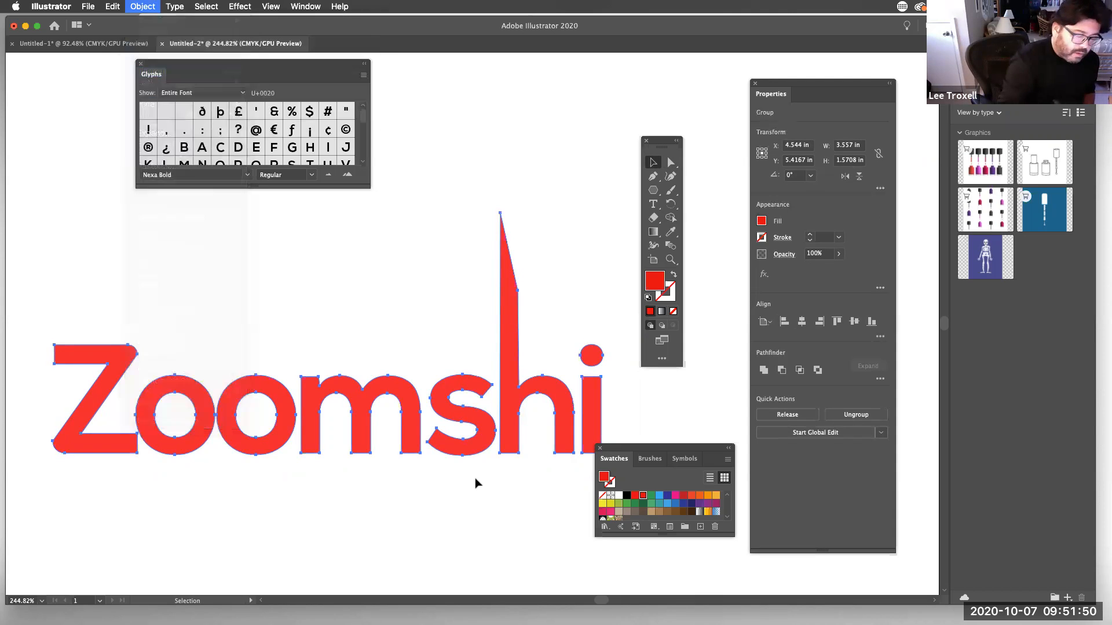
# Select only the outlined s and fully round both of its ends with the corner widgets.
pyautogui.click(492, 442)
pyautogui.press('a')
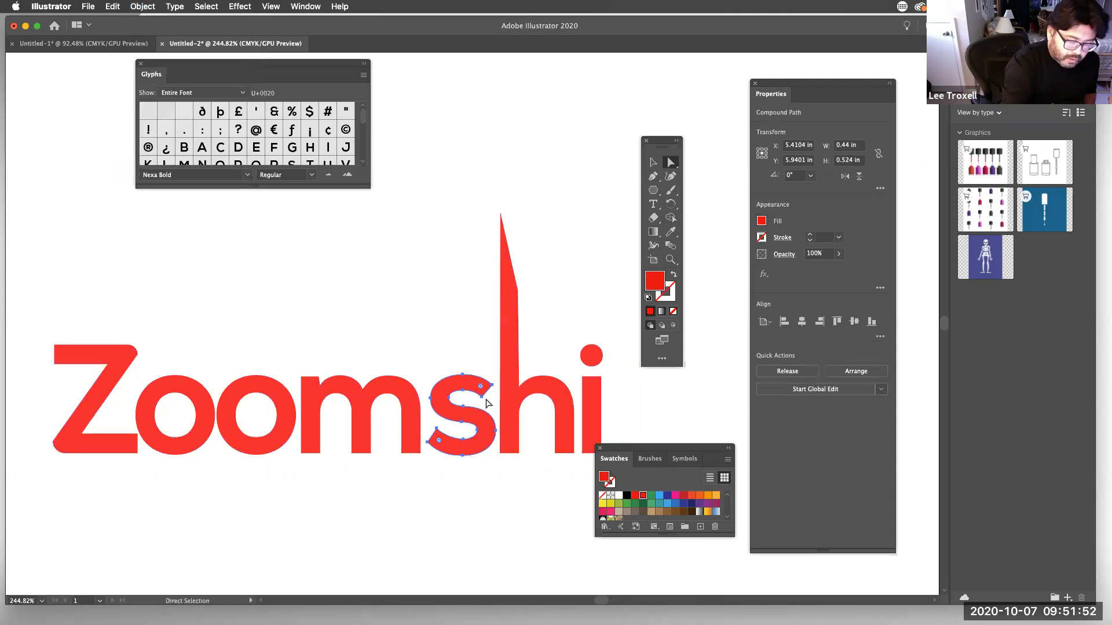
pyautogui.click(479, 387)
pyautogui.moveTo(449, 441); pyautogui.dragTo(450, 459)
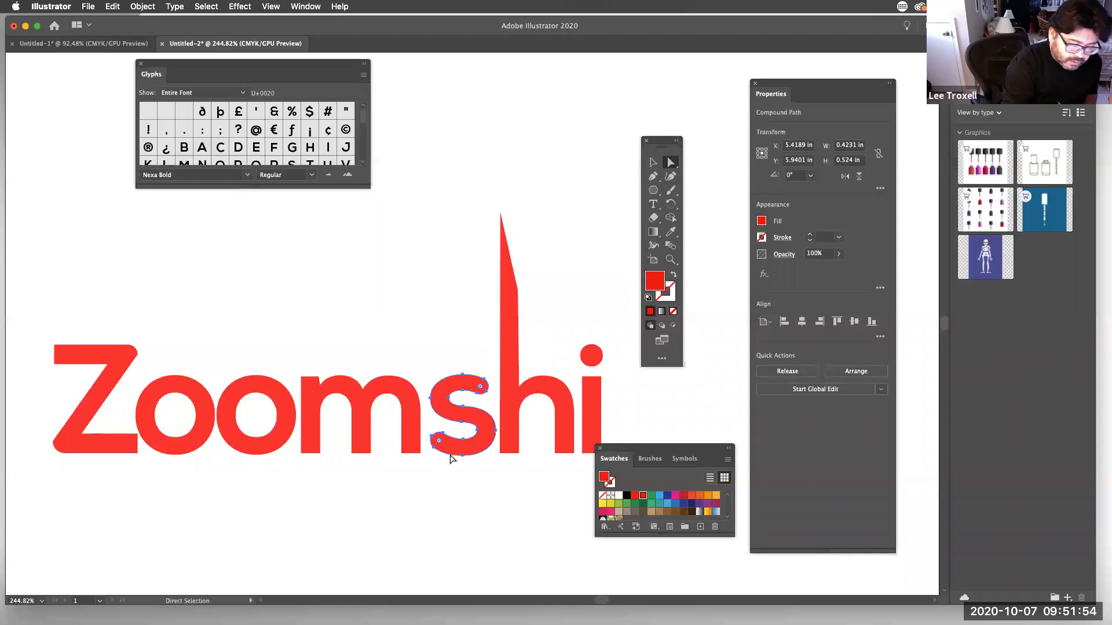
# Round the corners at both ends of the i's stem, deselect it, and move the Swatches panel clear of the lettering.
pyautogui.click(591, 392)
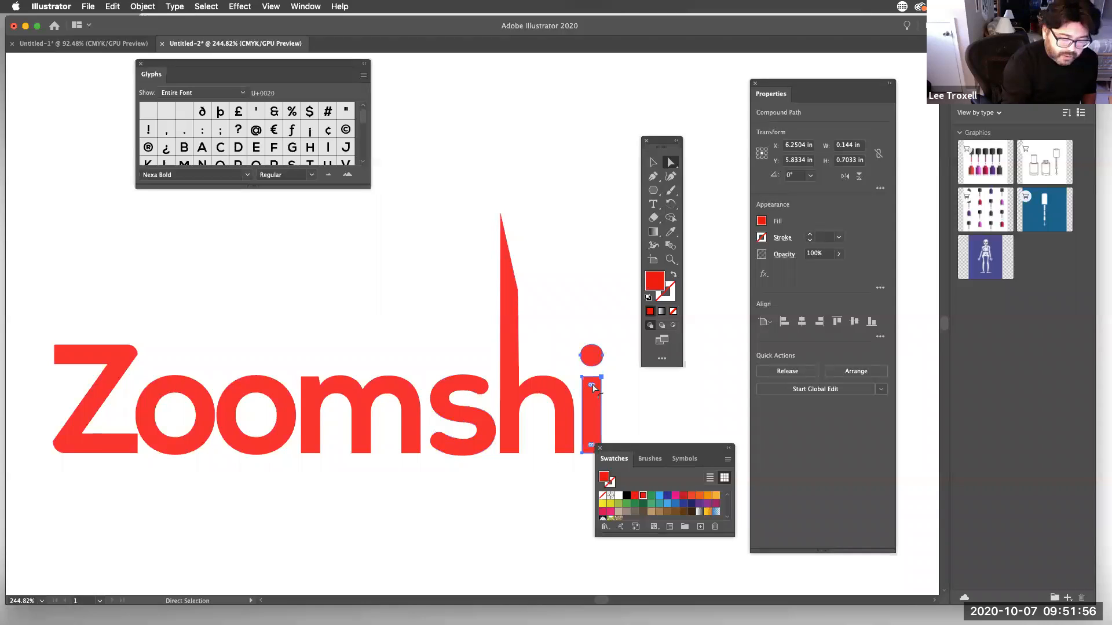
pyautogui.moveTo(586, 399); pyautogui.dragTo(585, 401)
pyautogui.click(567, 489)
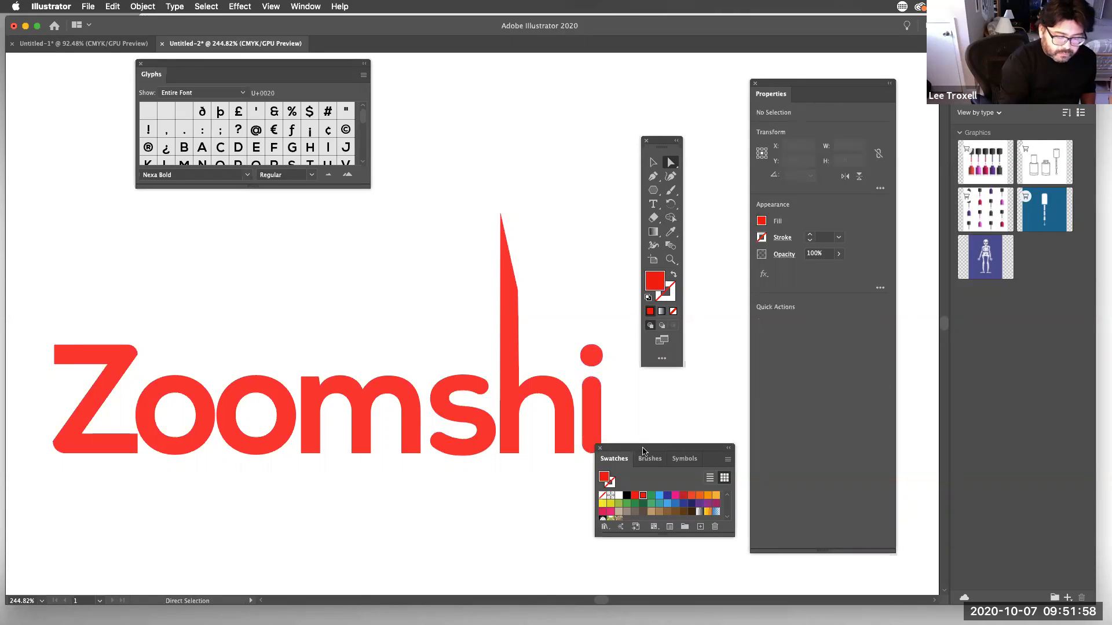
pyautogui.moveTo(643, 449); pyautogui.dragTo(651, 487)
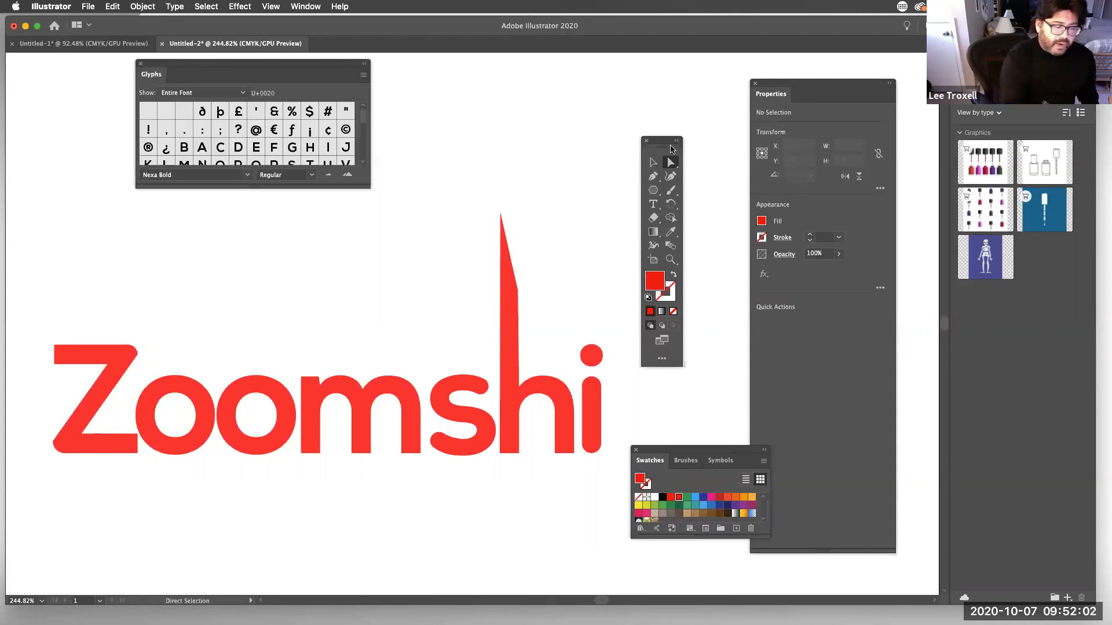
# Shear all the Zoomshi letters into a forward italic slant about 3.79 in wide, then deselect them.
pyautogui.click(653, 162)
pyautogui.moveTo(61, 321); pyautogui.dragTo(607, 454)
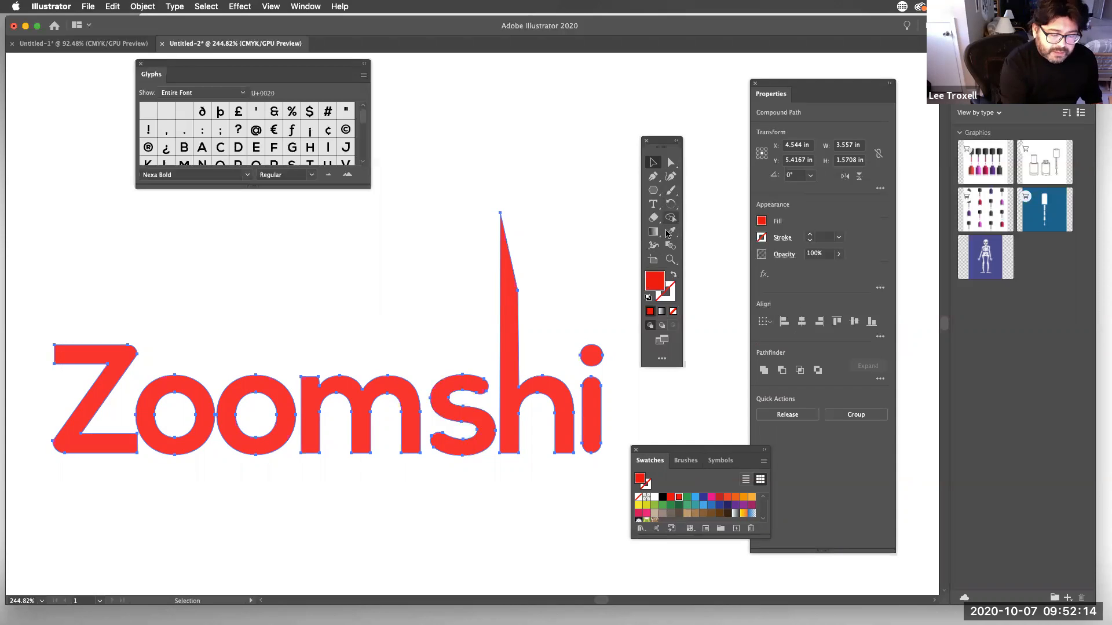
pyautogui.click(654, 260)
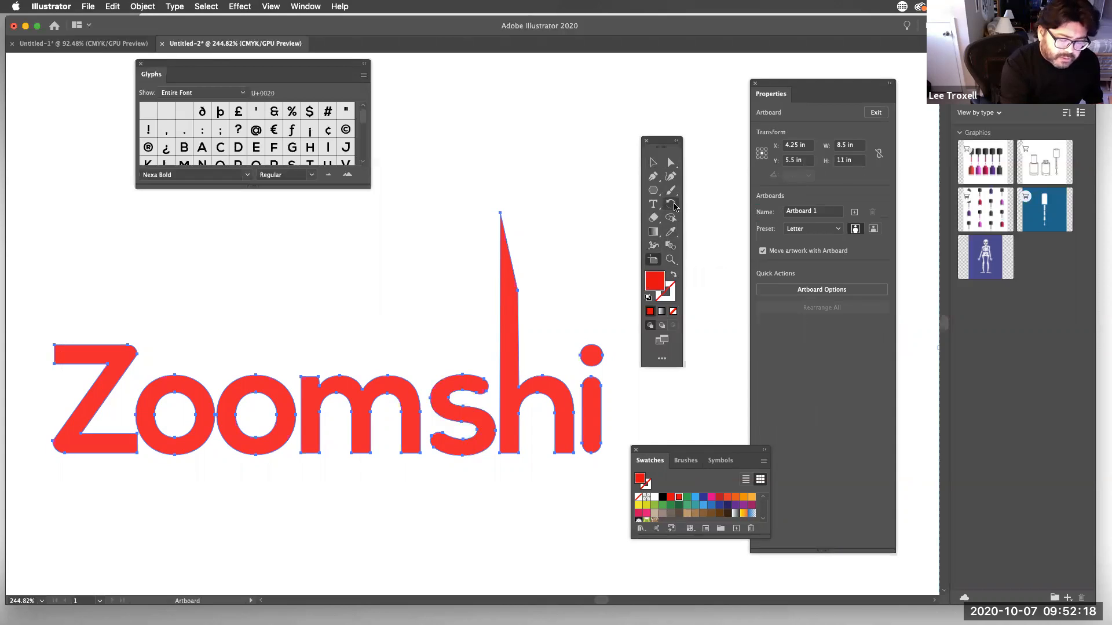
pyautogui.click(673, 205)
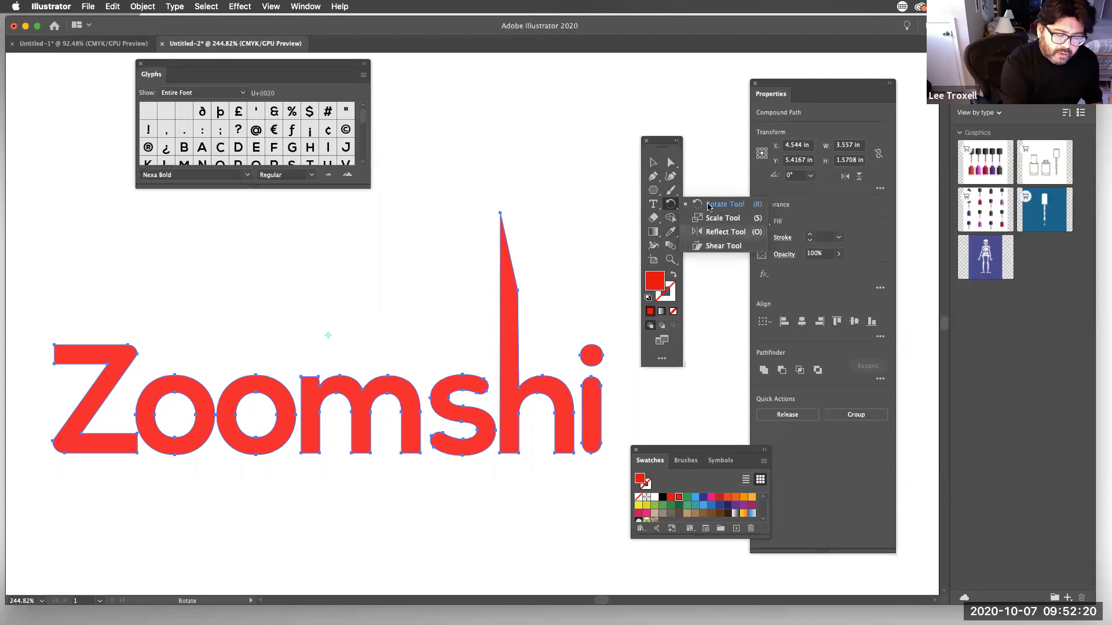
pyautogui.click(725, 247)
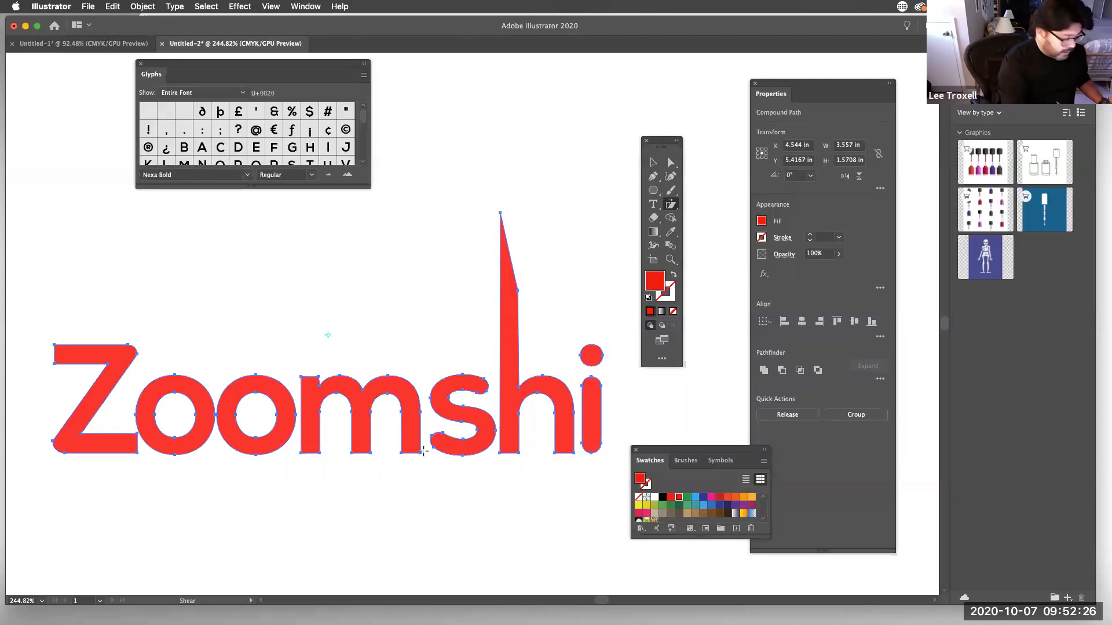
pyautogui.moveTo(414, 476); pyautogui.dragTo(365, 482)
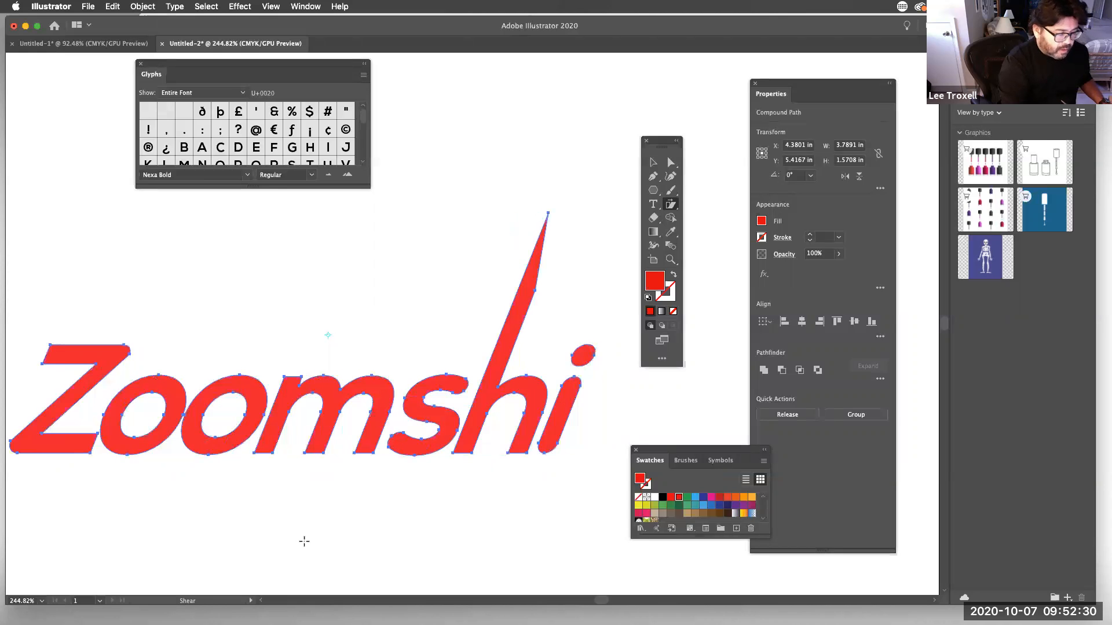
pyautogui.keyDown('alt'); pyautogui.keyDown('super'); pyautogui.click(477, 504); pyautogui.keyUp('super'); pyautogui.keyUp('alt')
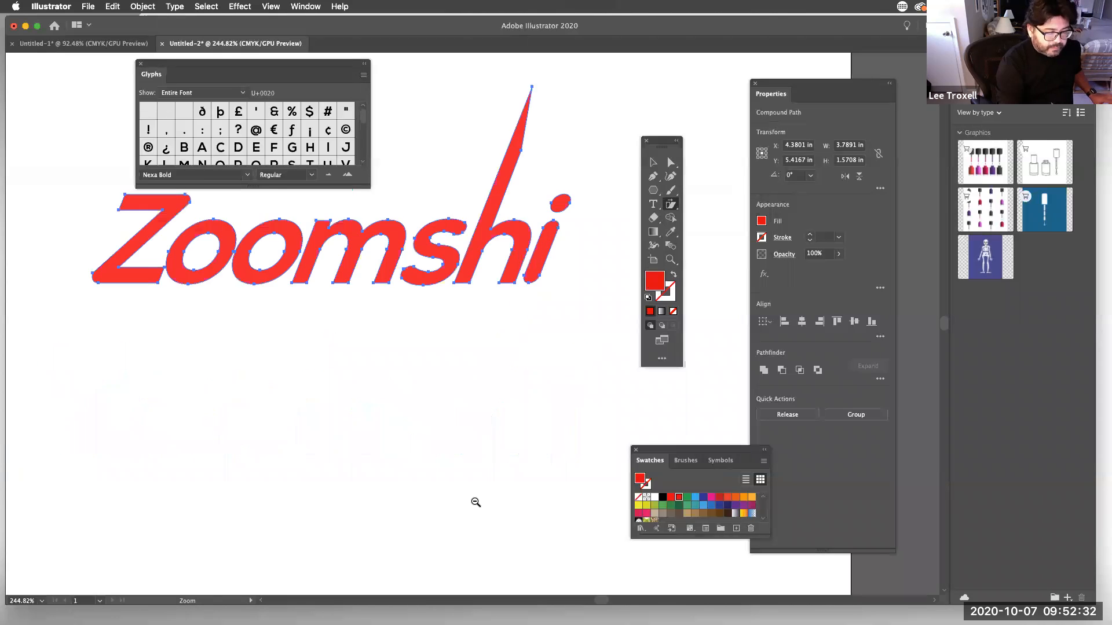
pyautogui.moveTo(484, 388); pyautogui.dragTo(469, 532)
pyautogui.press('v')
pyautogui.click(486, 541)
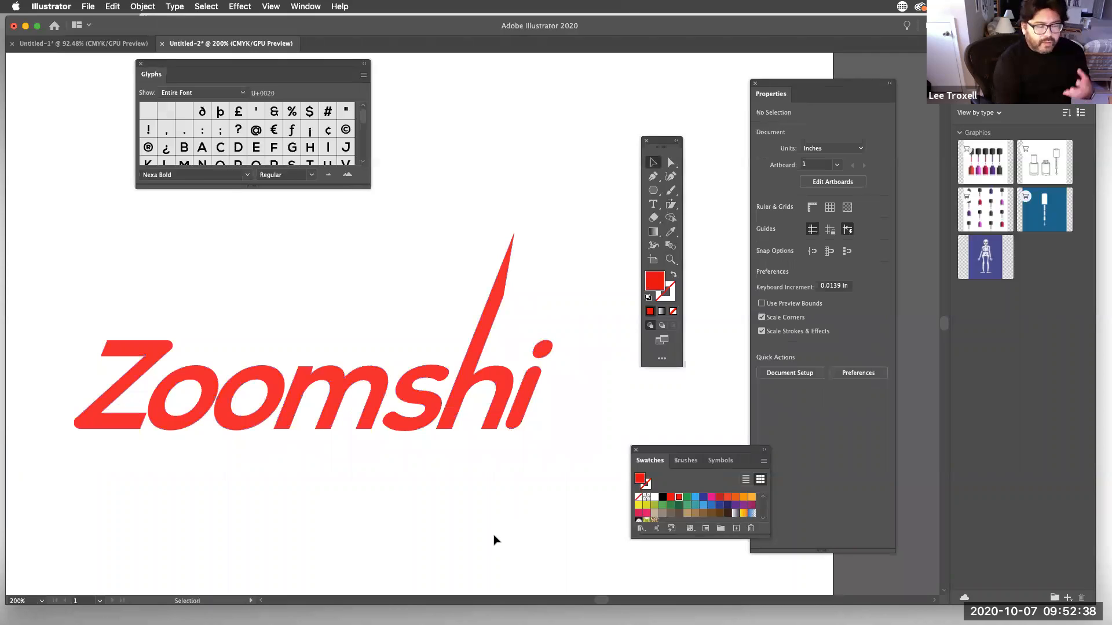
# Select all the slanted Zoomshi letters and group them.
pyautogui.moveTo(90, 301); pyautogui.dragTo(556, 460)
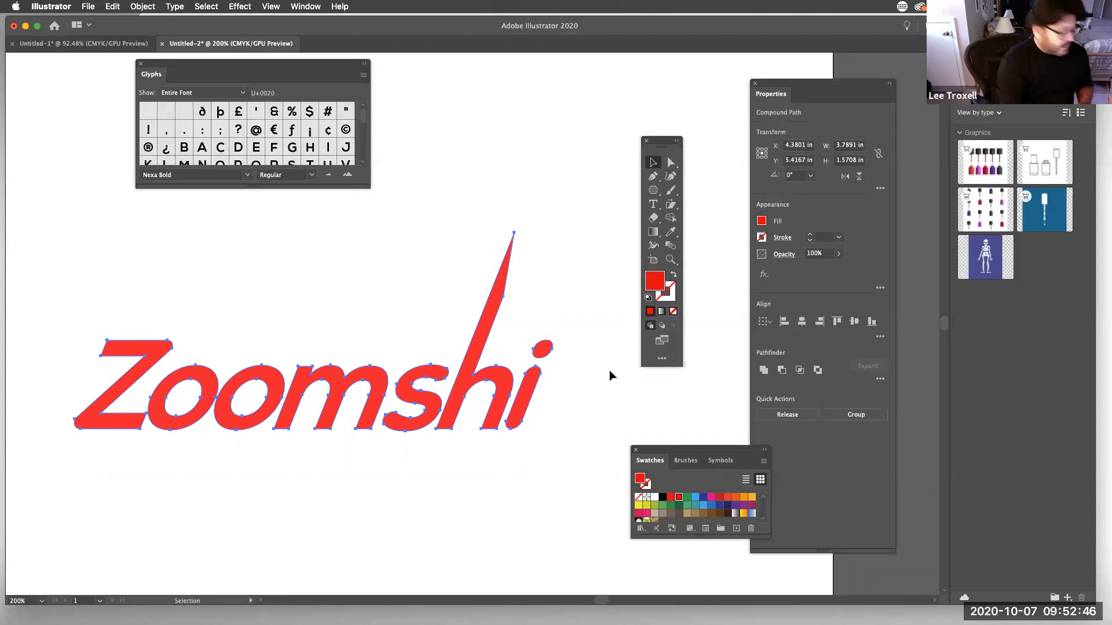
pyautogui.click(544, 449)
pyautogui.click(208, 370)
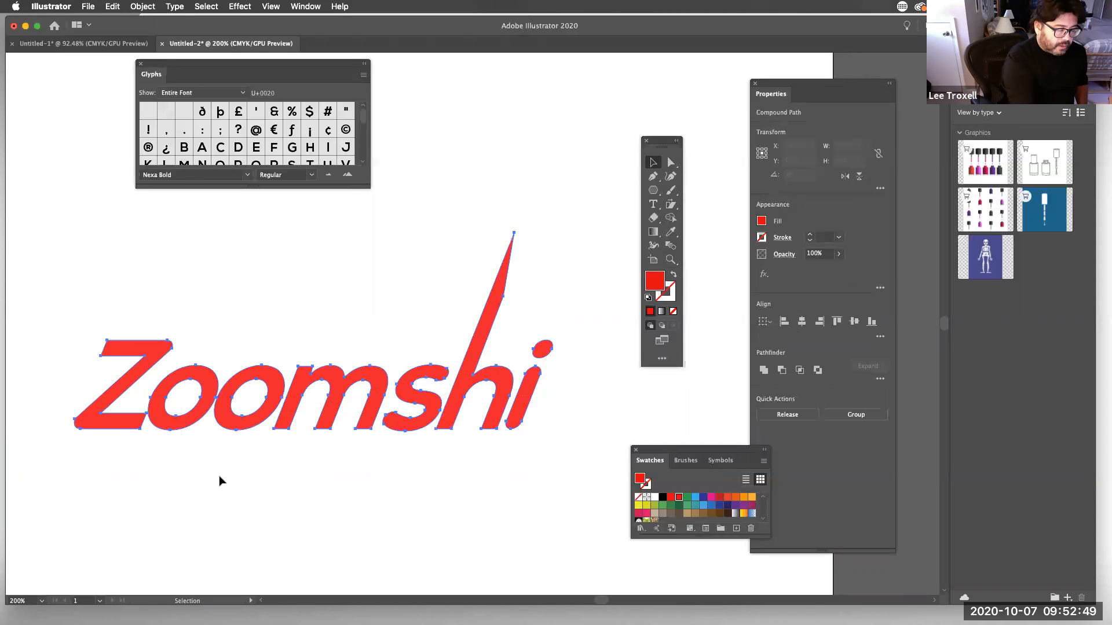
pyautogui.click(146, 7)
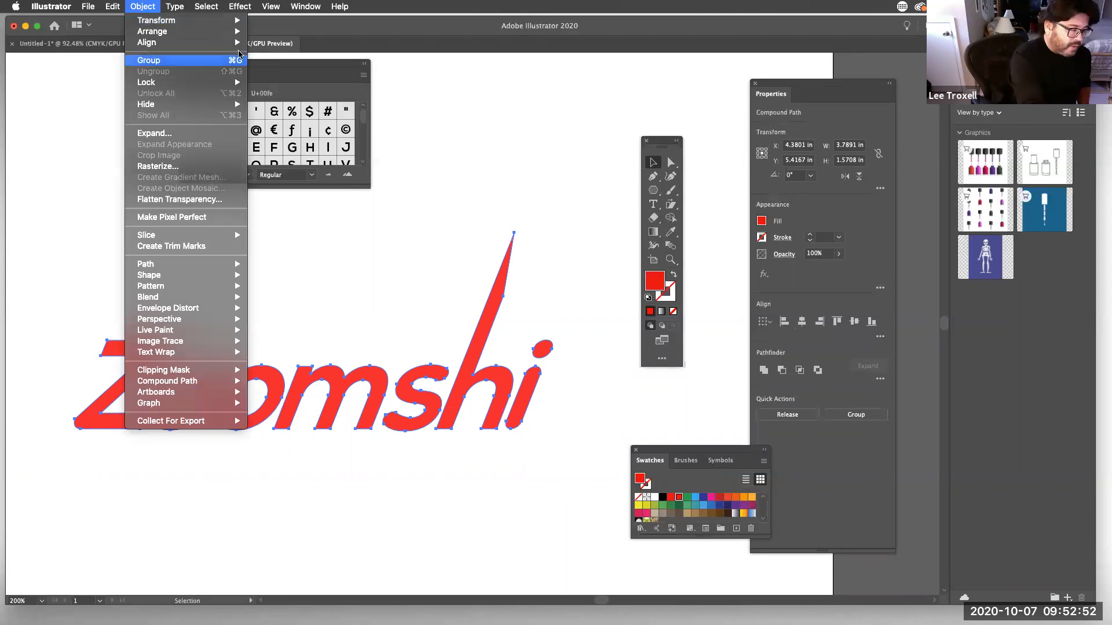
pyautogui.click(183, 62)
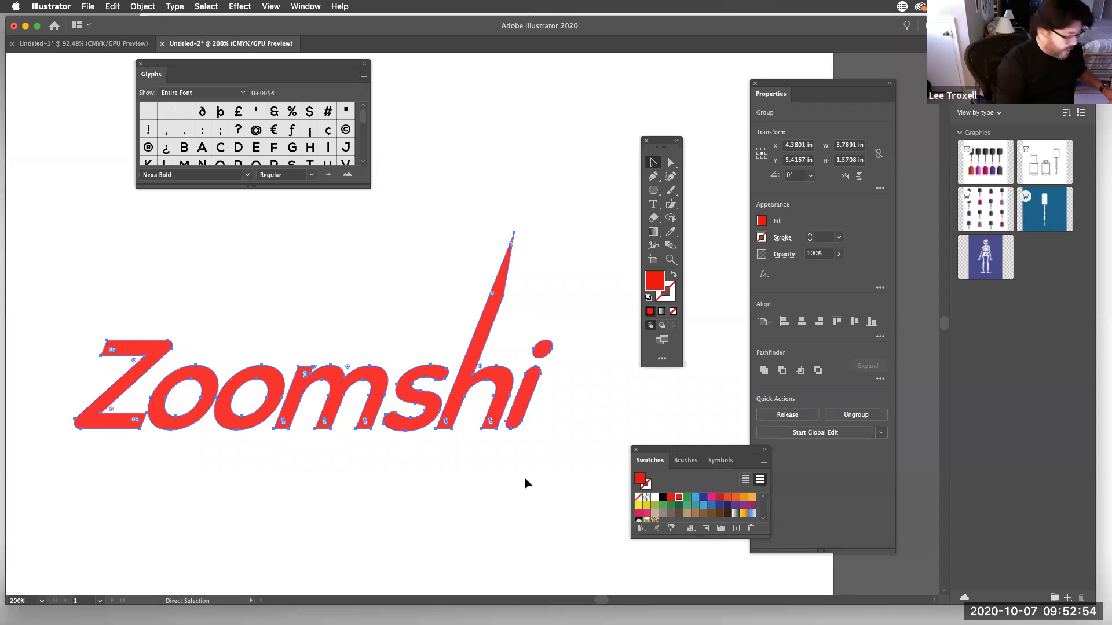
# Duplicate the slanted Zoomshi group and place the copy below and slightly to the right of the original.
pyautogui.press('super+c')
pyautogui.press('super+v')
pyautogui.moveTo(446, 523); pyautogui.dragTo(456, 521)
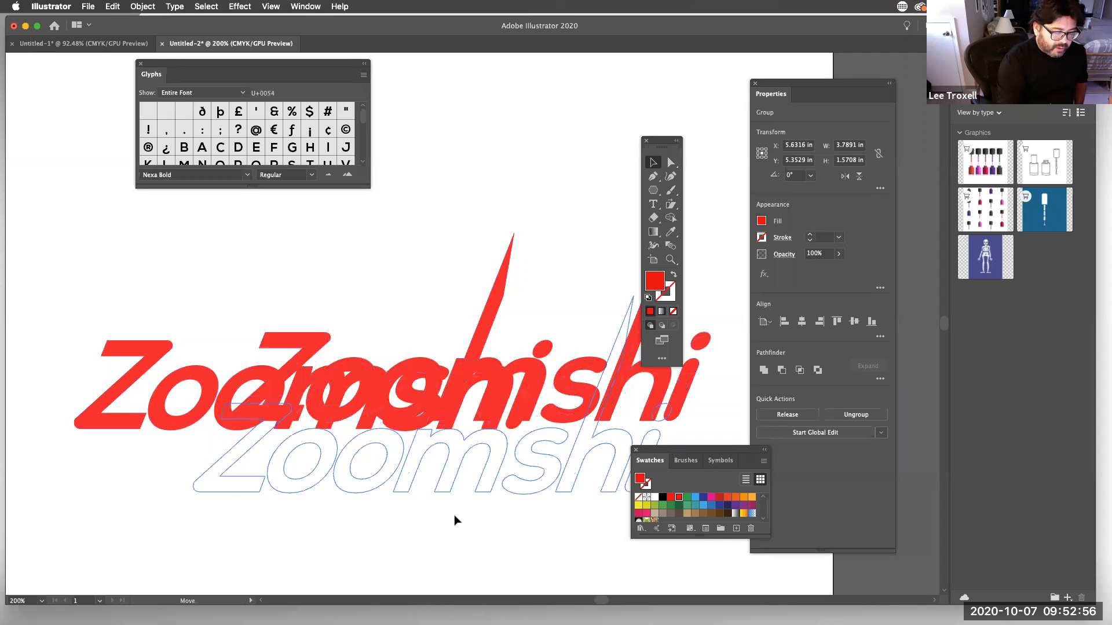
# Give the original slanted Zoomshi group the default white fill and black stroke, and set its stroke to 9 pt.
pyautogui.click(485, 422)
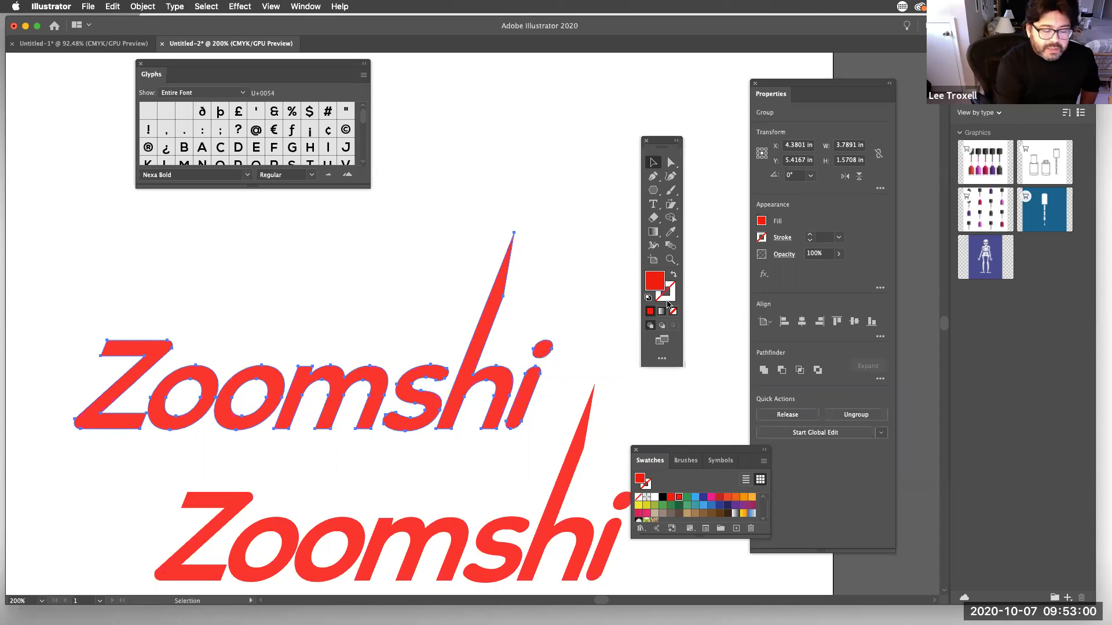
pyautogui.click(648, 298)
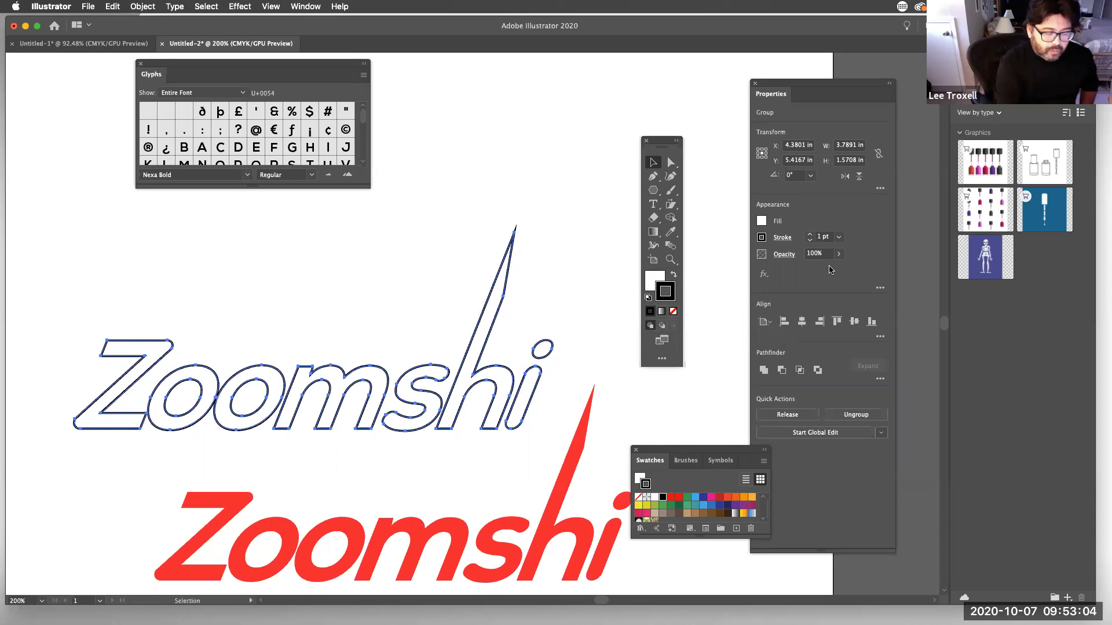
pyautogui.click(810, 235)
pyautogui.click(810, 235)
pyautogui.click(810, 235)
pyautogui.click(811, 235)
pyautogui.click(810, 235)
pyautogui.click(810, 235)
pyautogui.click(810, 235)
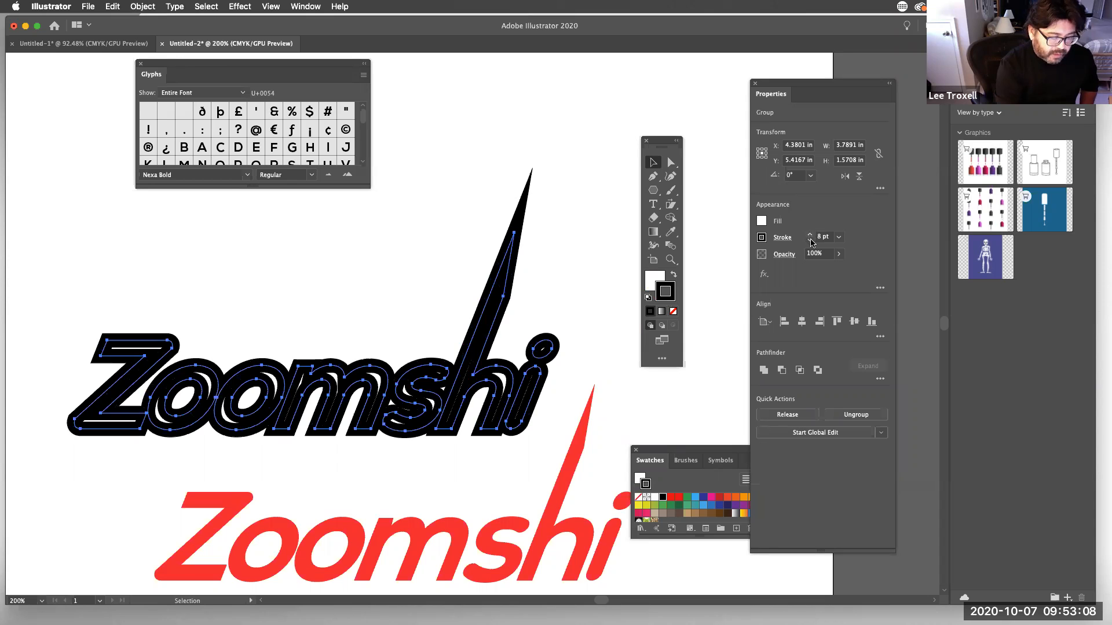
pyautogui.click(810, 236)
# Move the red Zoomshi copy onto the black-stroked lettering, at about X 4.37 in, Y 5.43 in.
pyautogui.click(455, 538)
pyautogui.moveTo(455, 538); pyautogui.dragTo(365, 426)
pyautogui.click(377, 538)
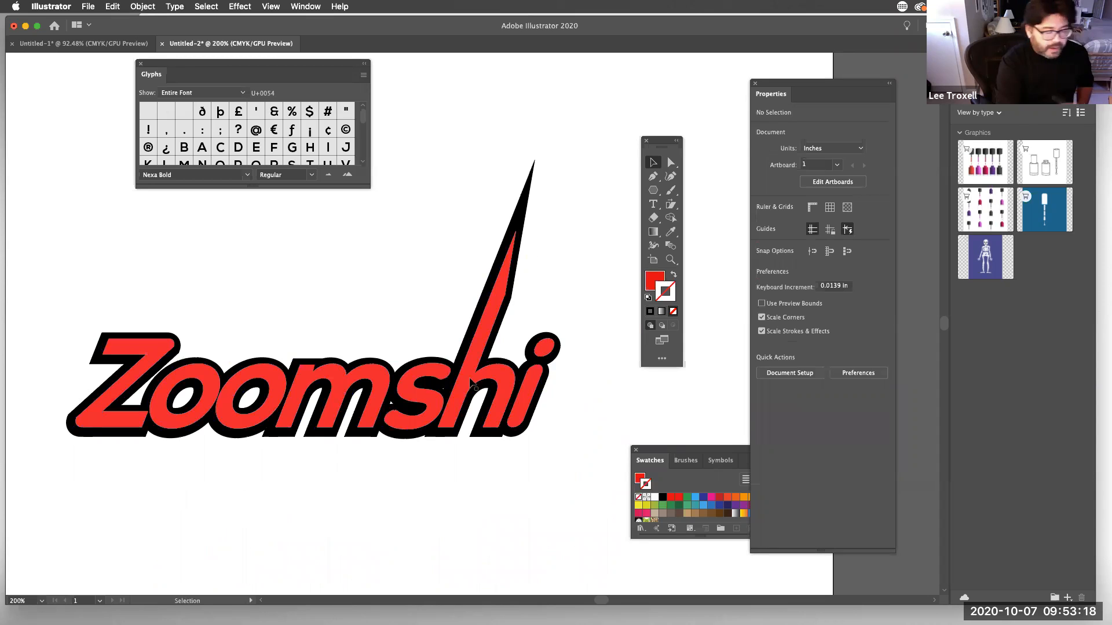
pyautogui.moveTo(470, 381); pyautogui.dragTo(453, 425)
pyautogui.click(380, 517)
pyautogui.moveTo(497, 395); pyautogui.dragTo(491, 400)
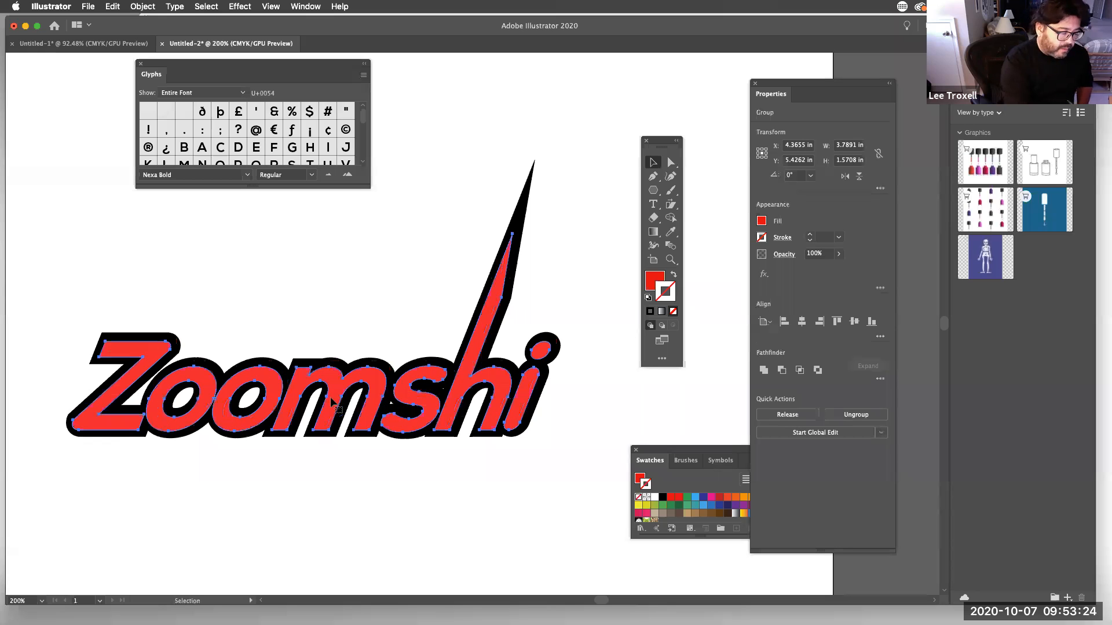
# Align the red and black Zoomshi groups on their horizontal and vertical centers, then deselect them.
pyautogui.moveTo(342, 319); pyautogui.dragTo(480, 512)
pyautogui.click(802, 322)
pyautogui.click(854, 322)
pyautogui.click(555, 479)
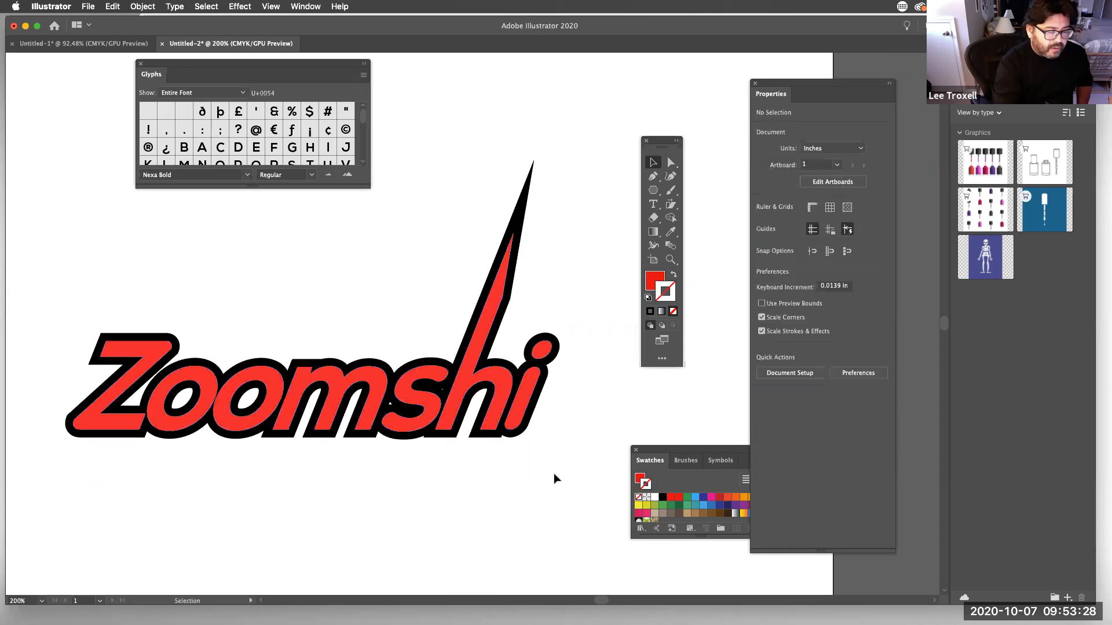
pyautogui.press('z')
pyautogui.moveTo(550, 415); pyautogui.dragTo(457, 496)
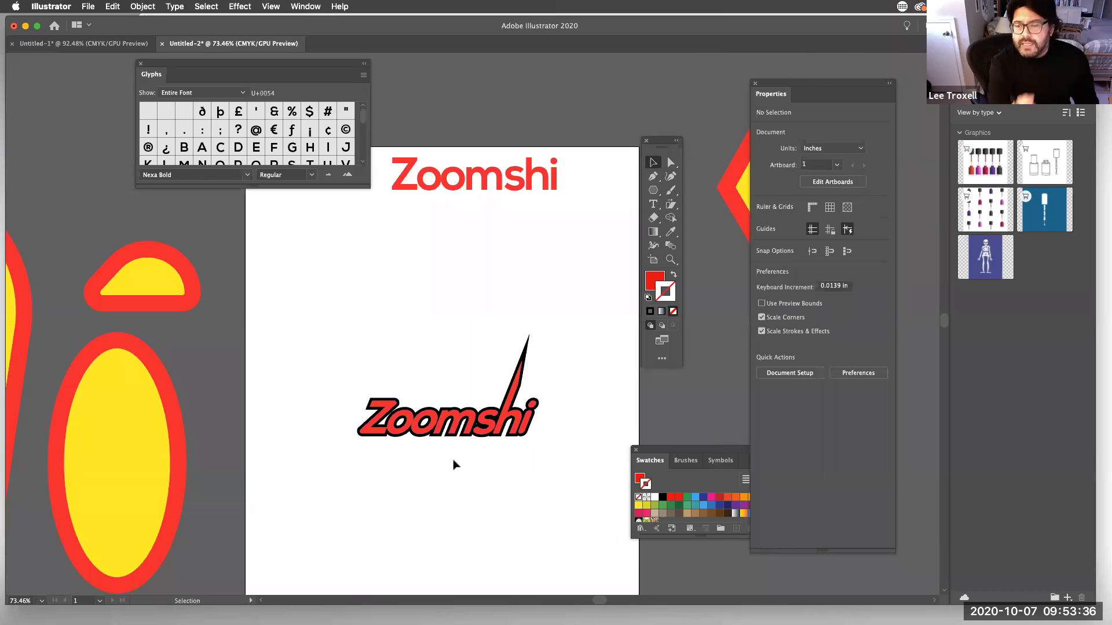